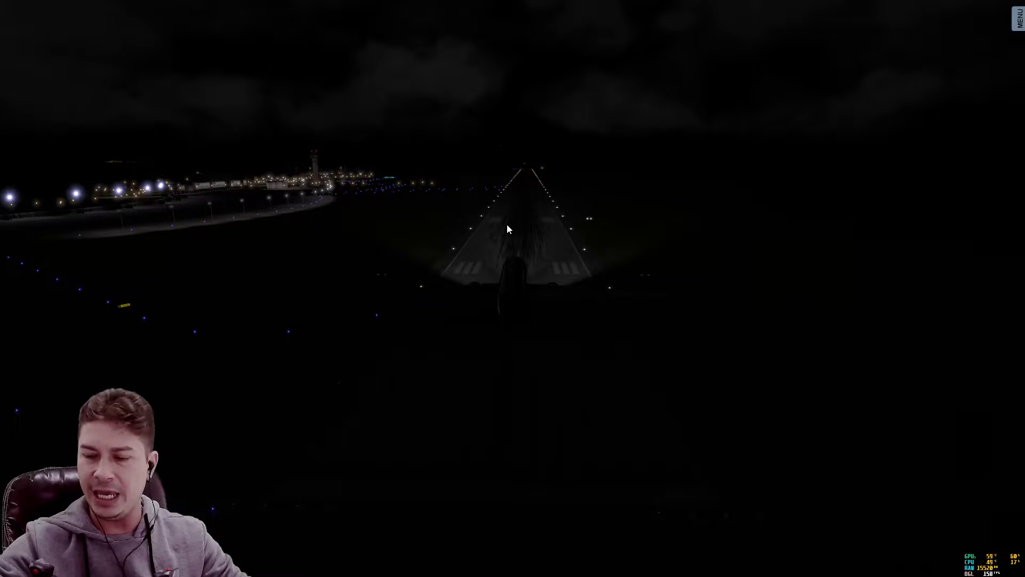
key(shift+9)
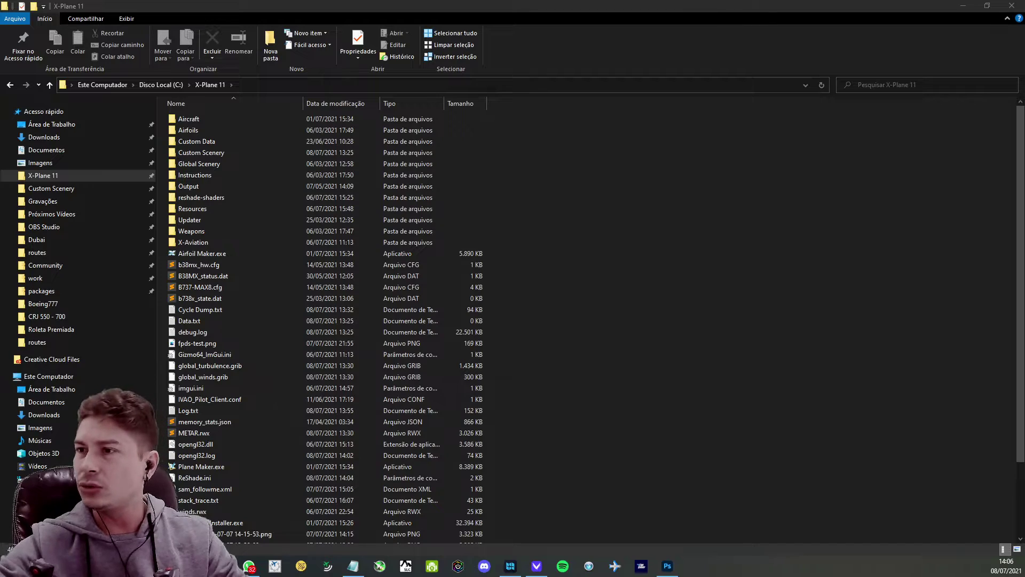
Go to the FlightFactor Boeing777 folder inside X-Plane 11's Aircraft folder and select the file 777-200LR_xp11.acf.
double_click(225, 120)
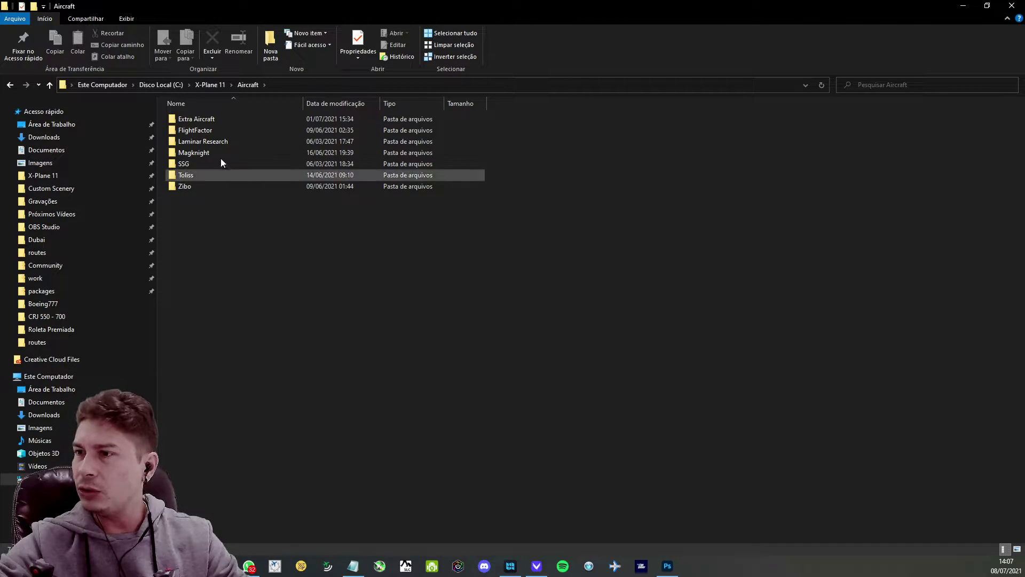
double_click(210, 131)
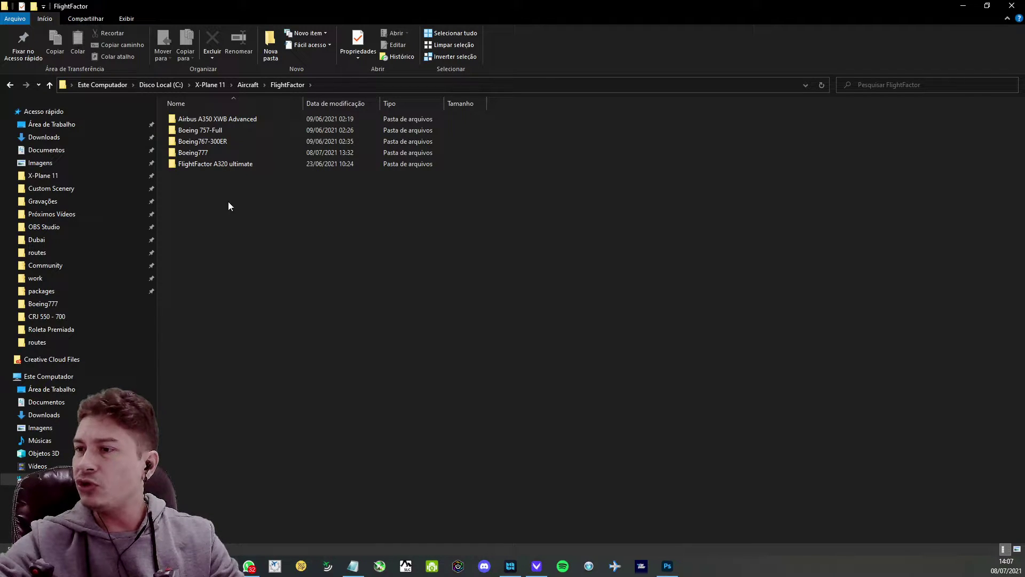
double_click(213, 153)
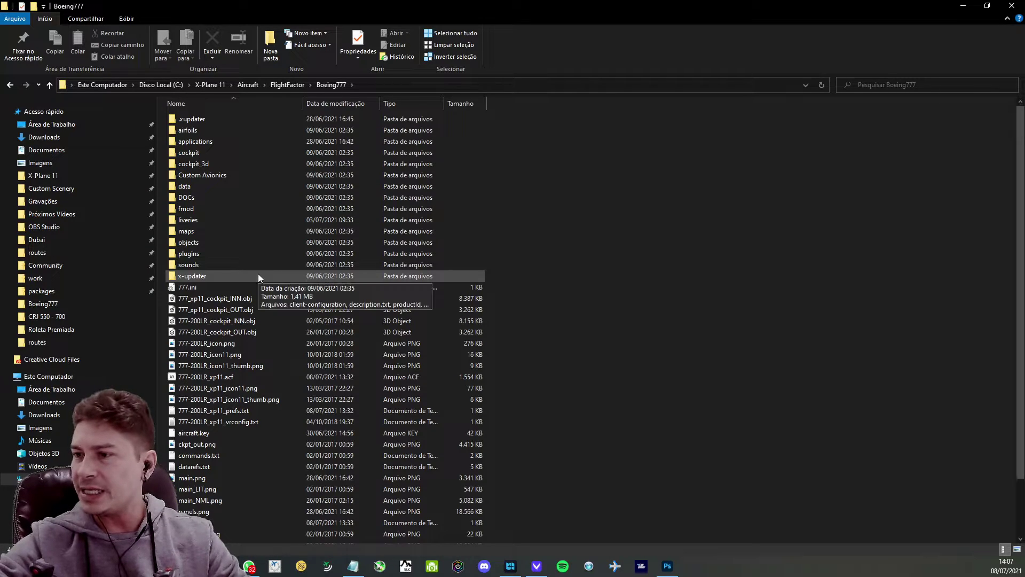
scroll(271, 369, down, 2)
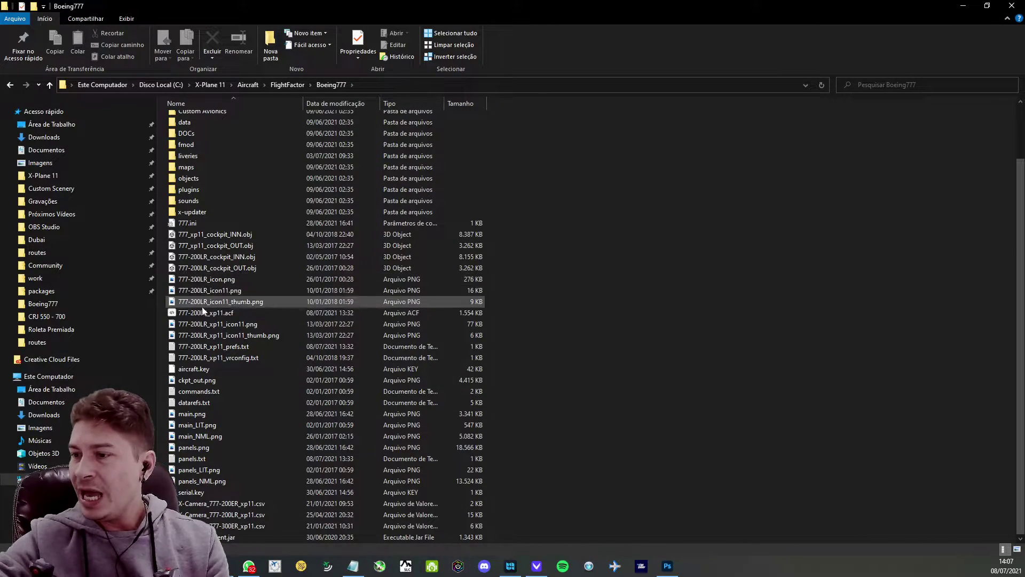
click(220, 313)
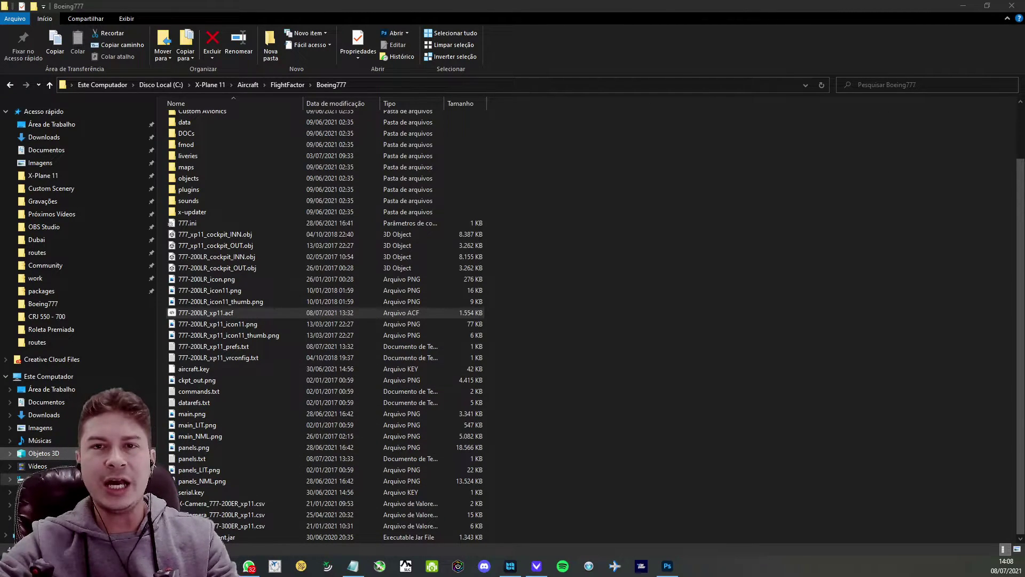
click(206, 312)
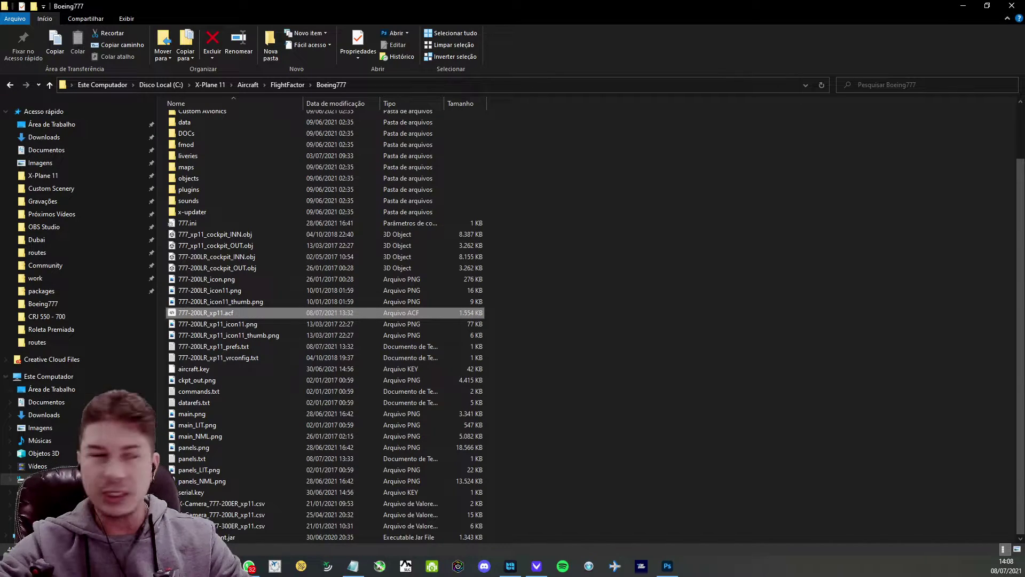
Switch to Chrome, search Google for "download sublime text 3" and open the official Sublime Text 3 download page.
key(alt+Tab)
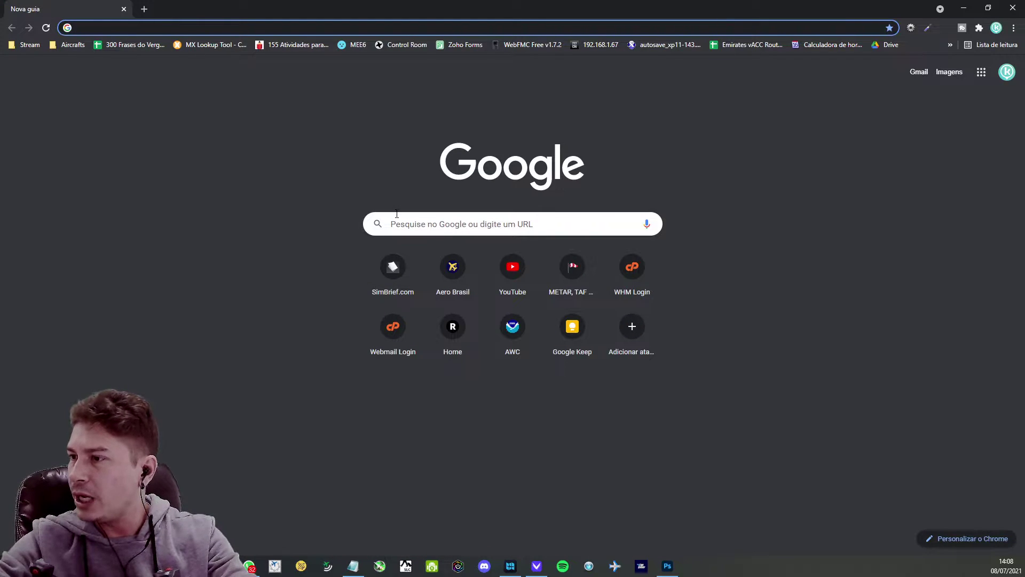
click(396, 217)
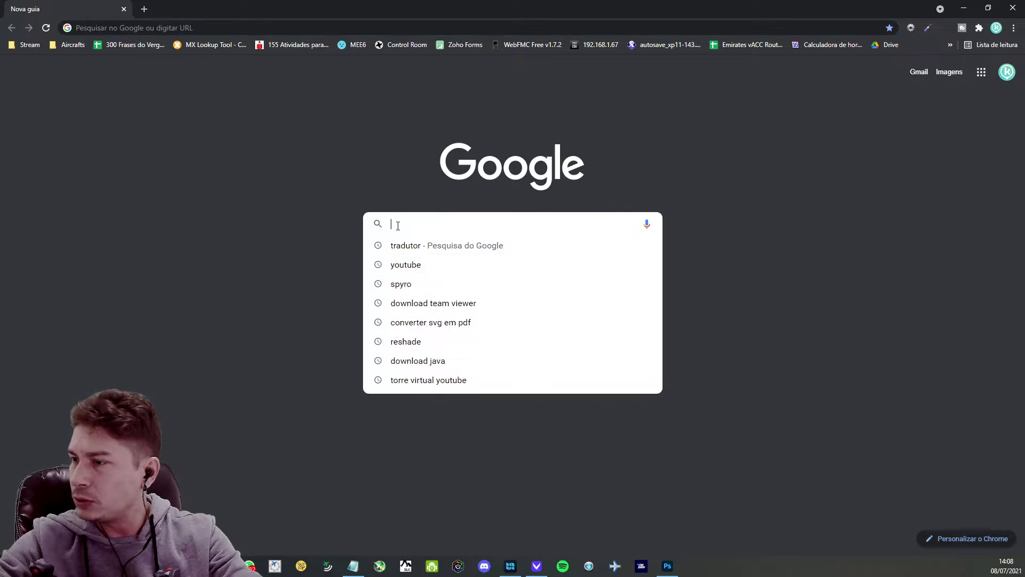
text(download sublime text 3)
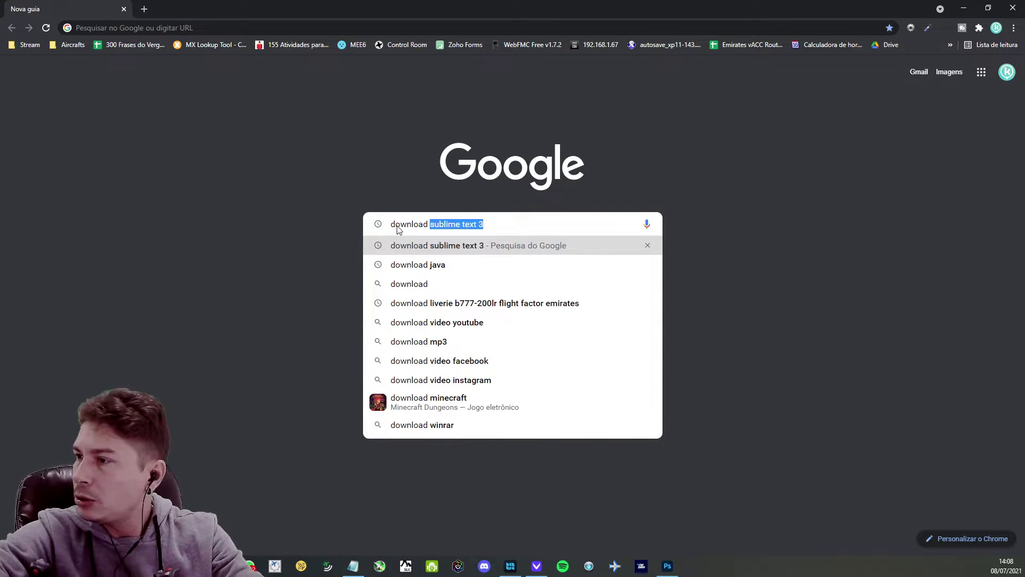
key(Return)
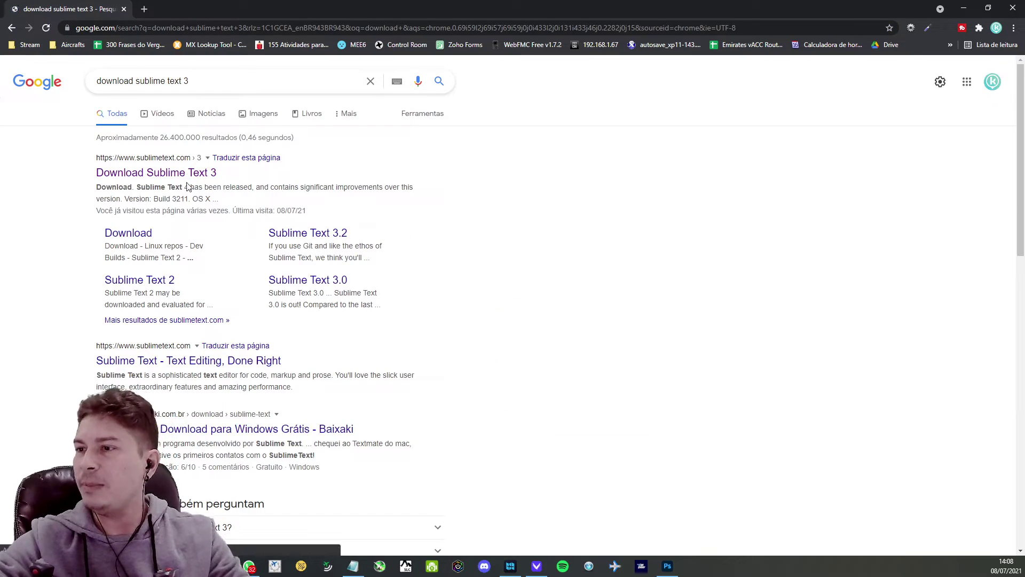
click(143, 172)
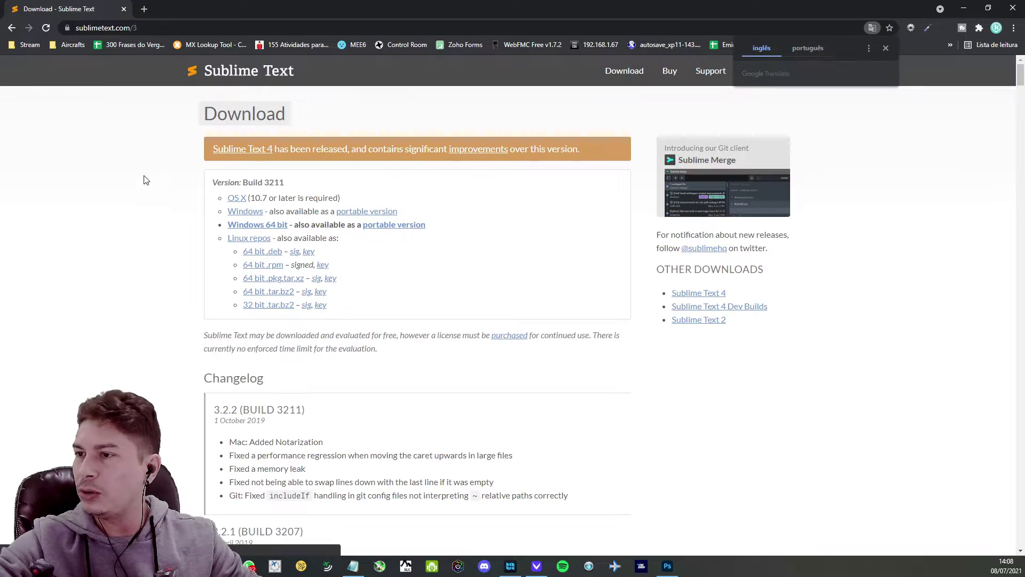
Try to download the Windows 64 bit installer of Sublime Text 3, cancel saving it and return to the Boeing777 folder.
click(254, 229)
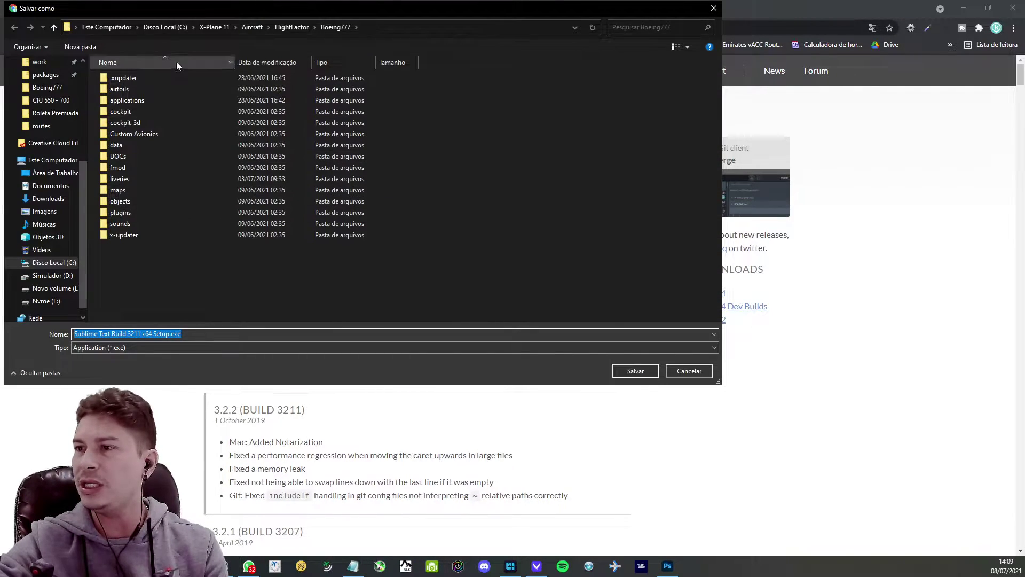
click(688, 371)
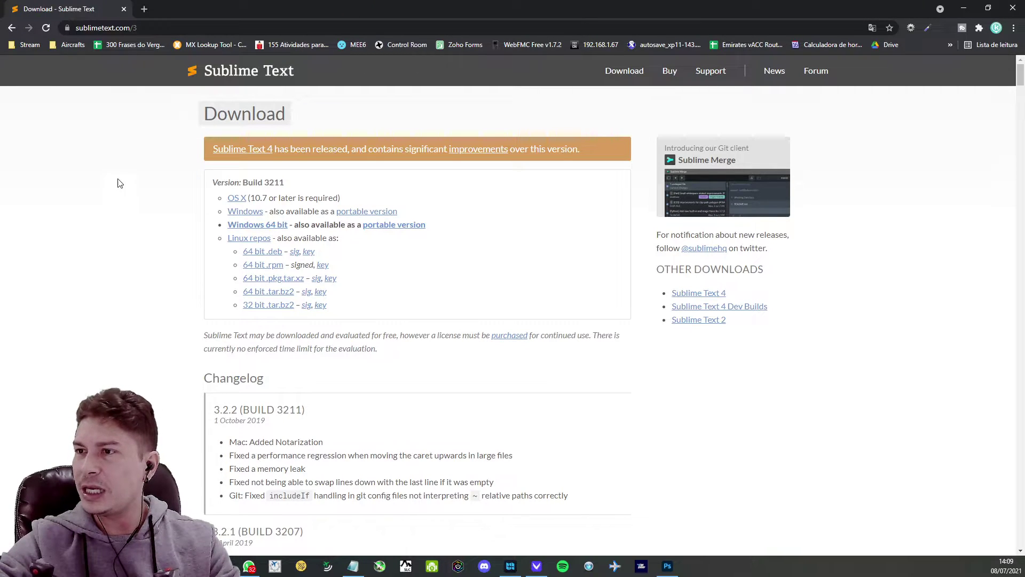
click(963, 8)
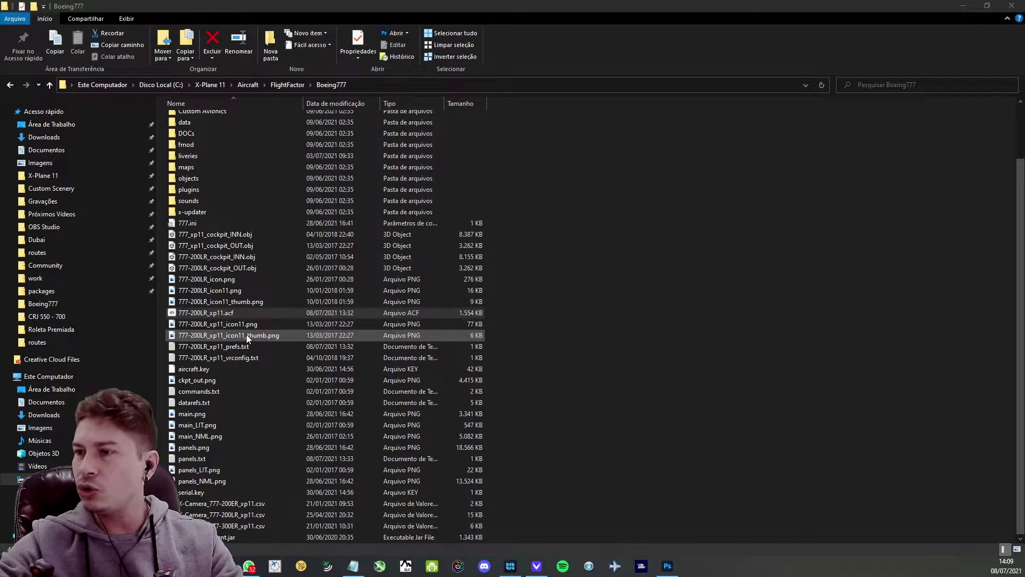
Open 777-200LR_xp11.acf with Sublime Text, without making it the default program, and maximize the editor window.
click(222, 316)
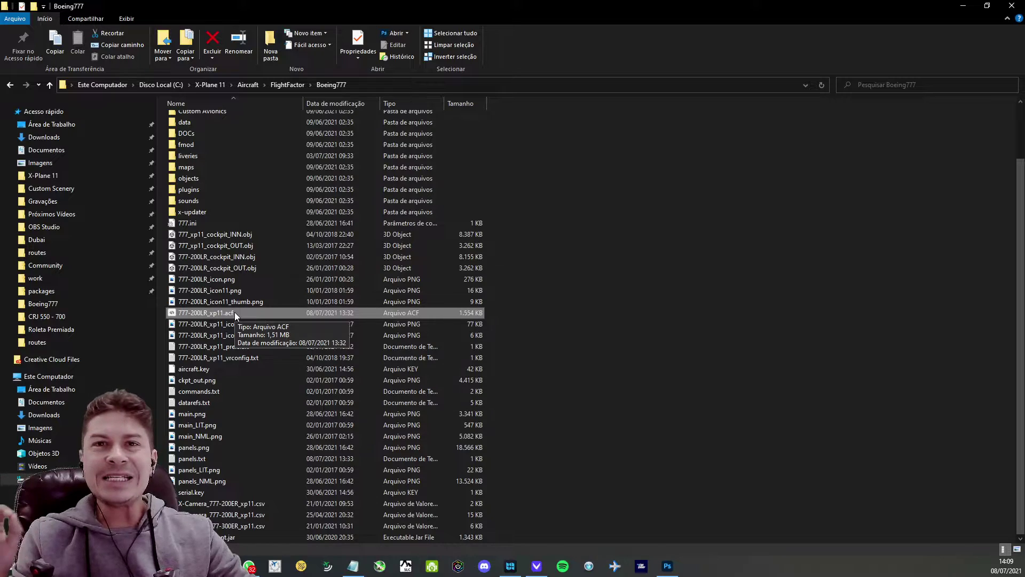
right_click(235, 312)
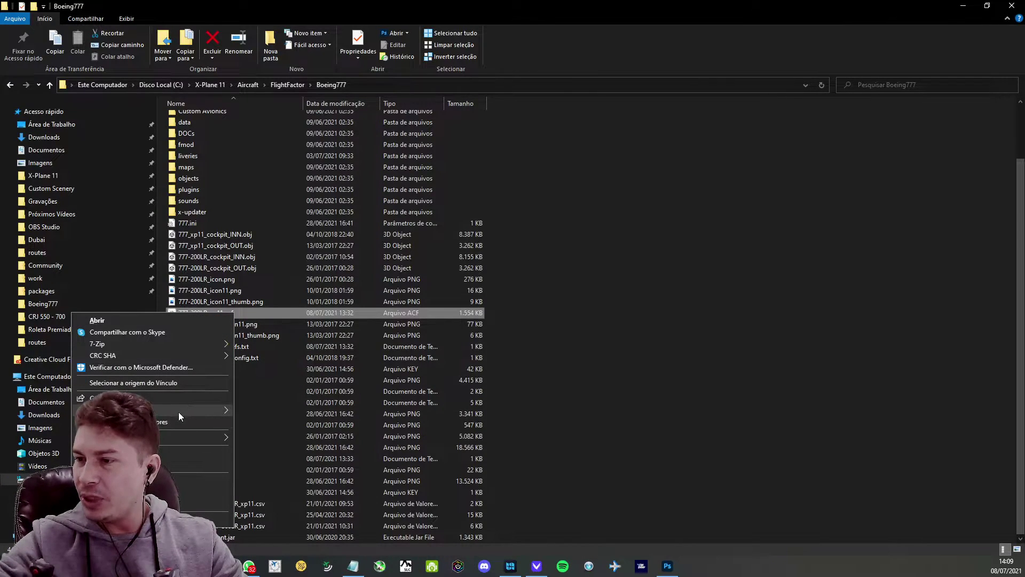
mouse_move(180, 413)
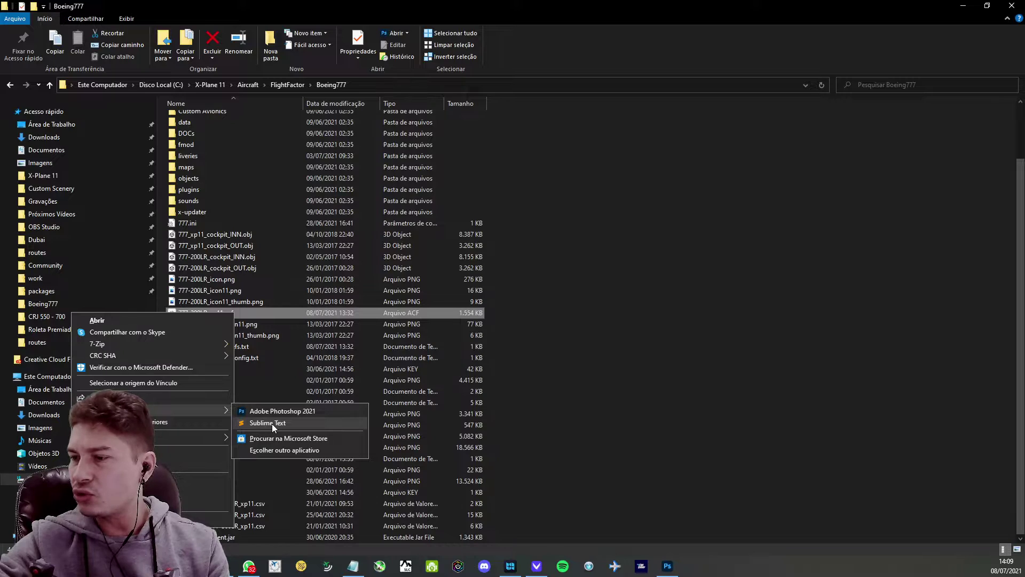
click(264, 451)
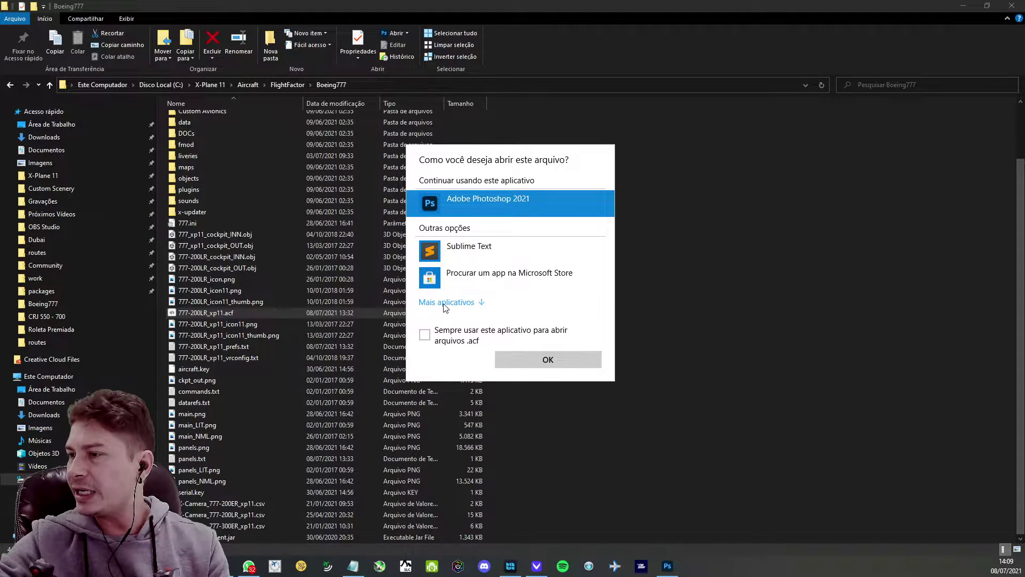
click(457, 258)
click(548, 359)
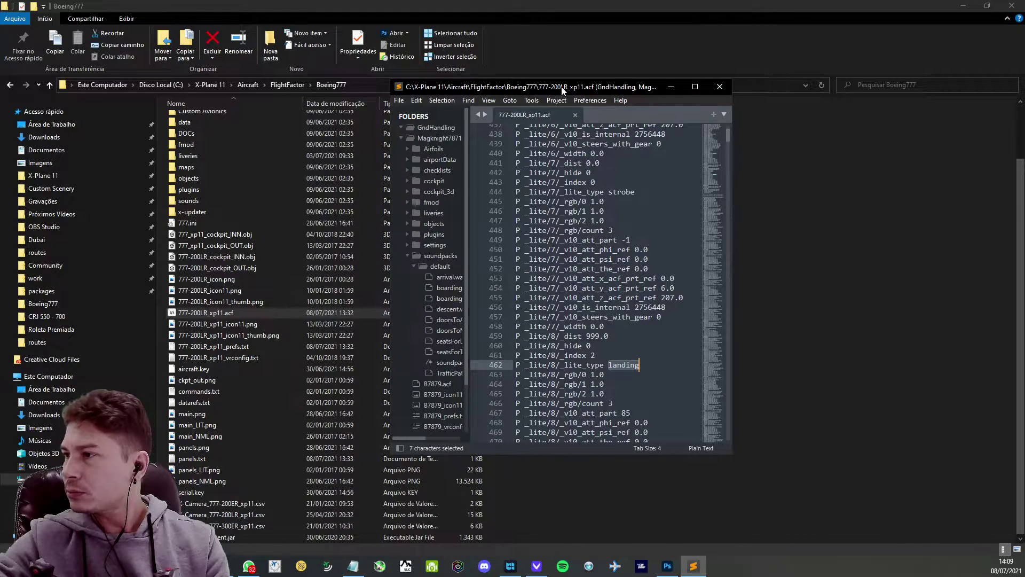
double_click(562, 87)
Look through the beginning of the aircraft file, from the version header through the fuel tank and door properties.
scroll(355, 346, up, 15)
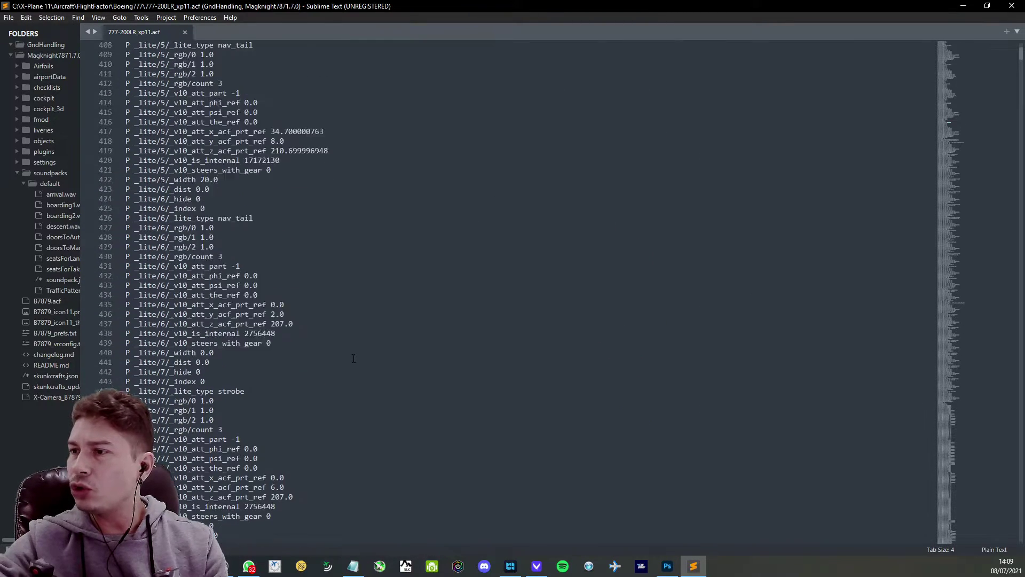
drag(993, 93, 952, 78)
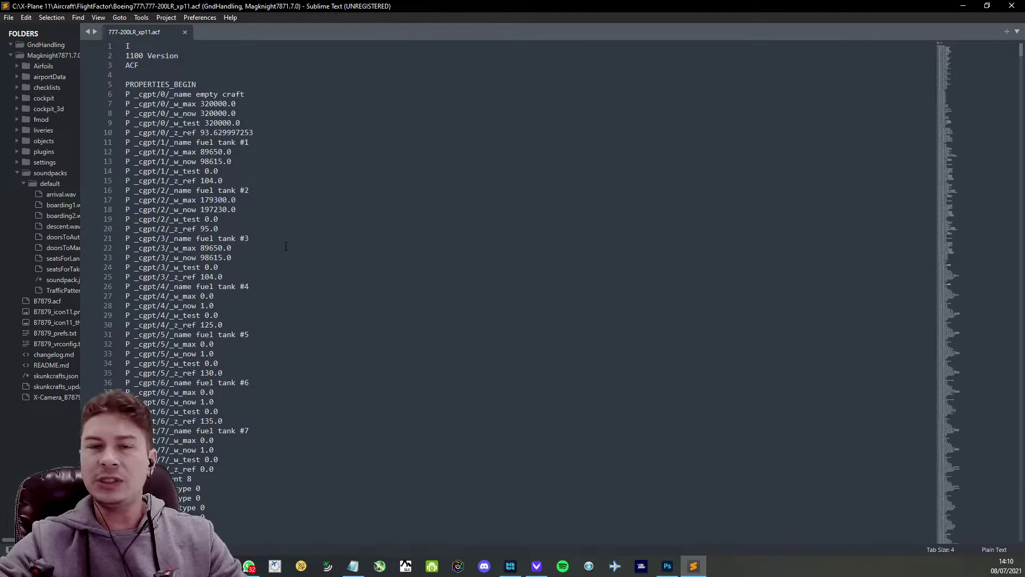
scroll(269, 373, down, 11)
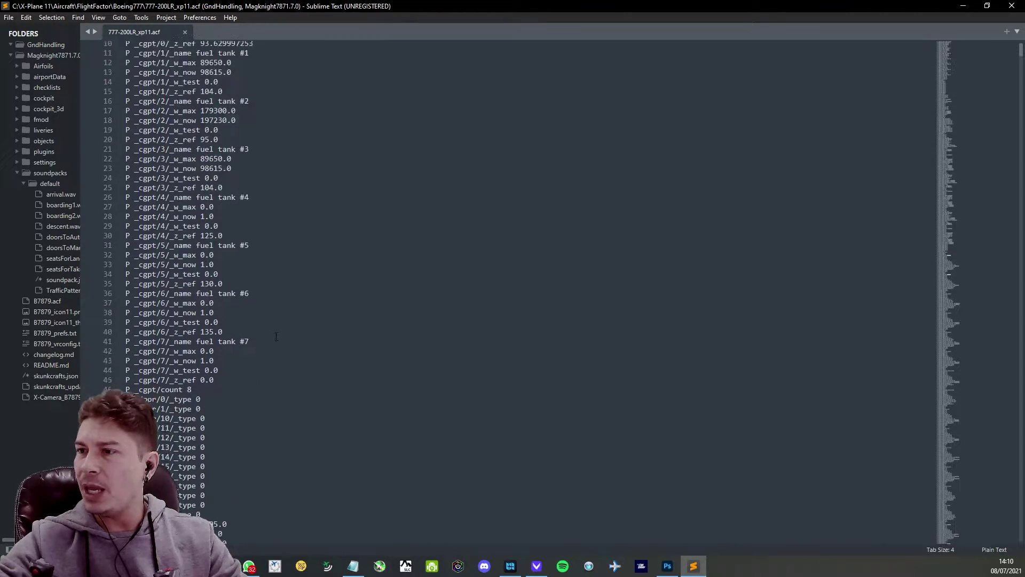
scroll(269, 372, down, 4)
scroll(270, 372, up, 15)
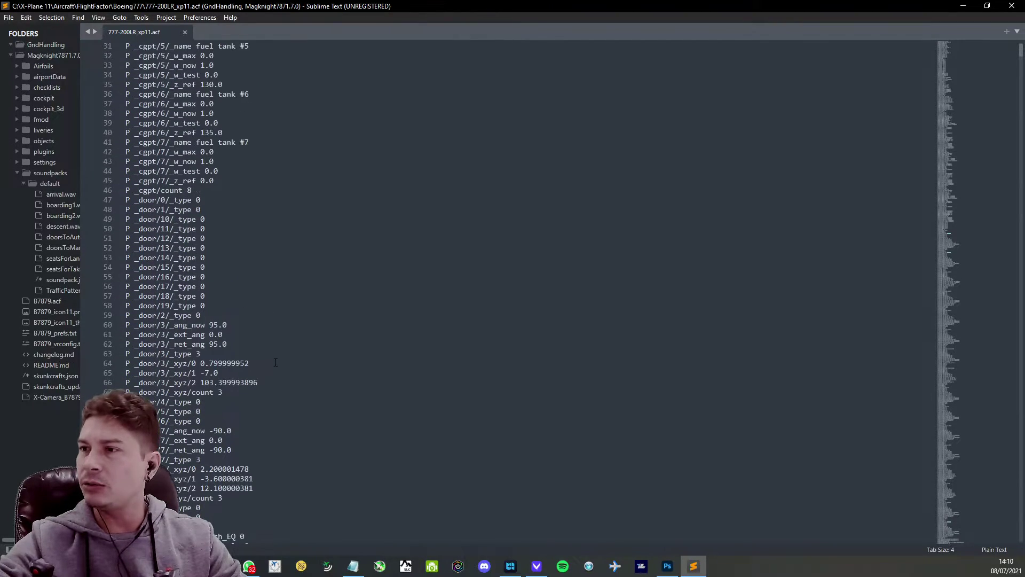
click(222, 81)
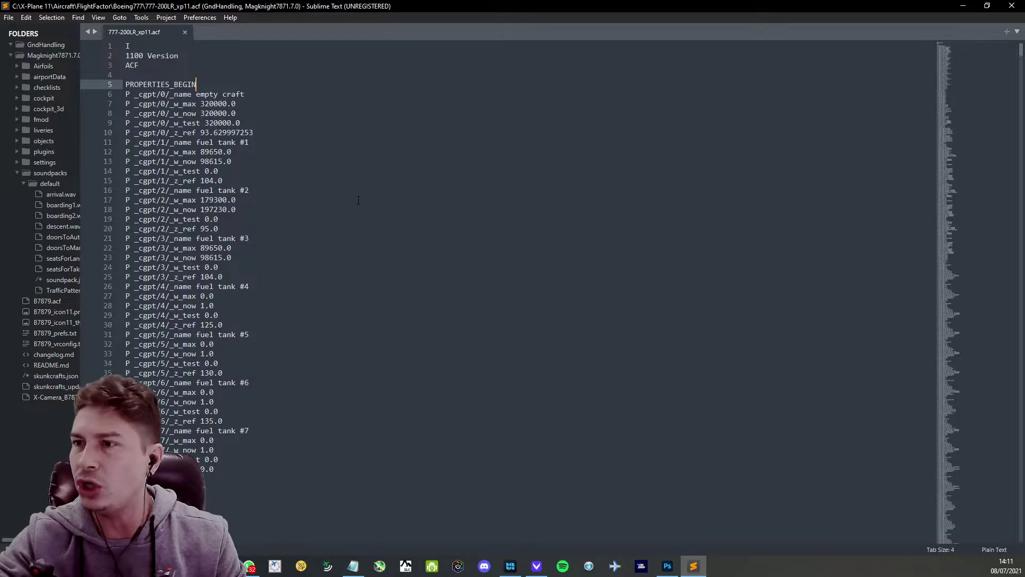
click(284, 156)
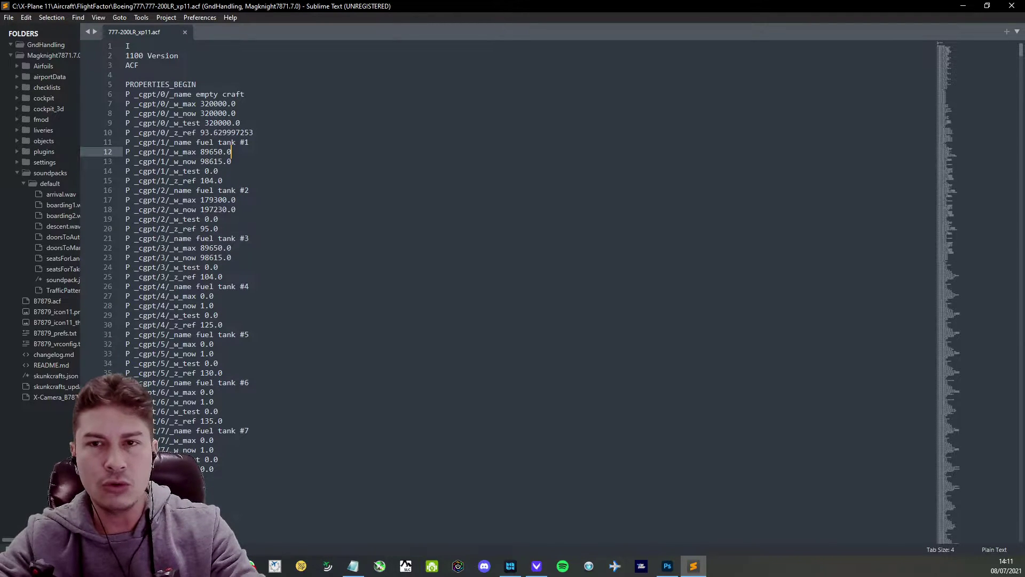
Search the aircraft file for "taxi" in place of the previous search term to find the first taxi light entry.
key(ctrl+f)
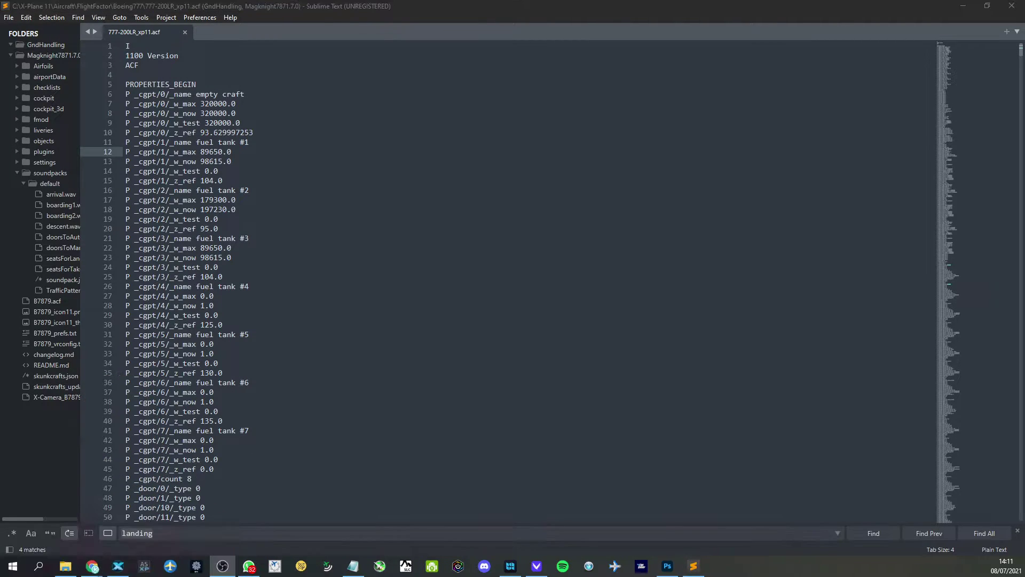
click(164, 533)
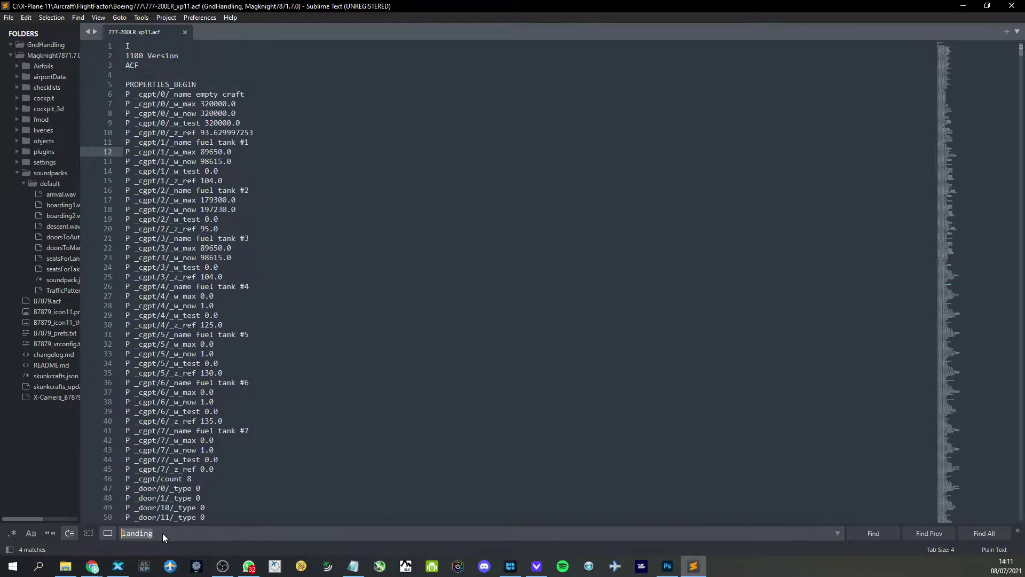
drag(158, 535, 105, 537)
key(BackSpace)
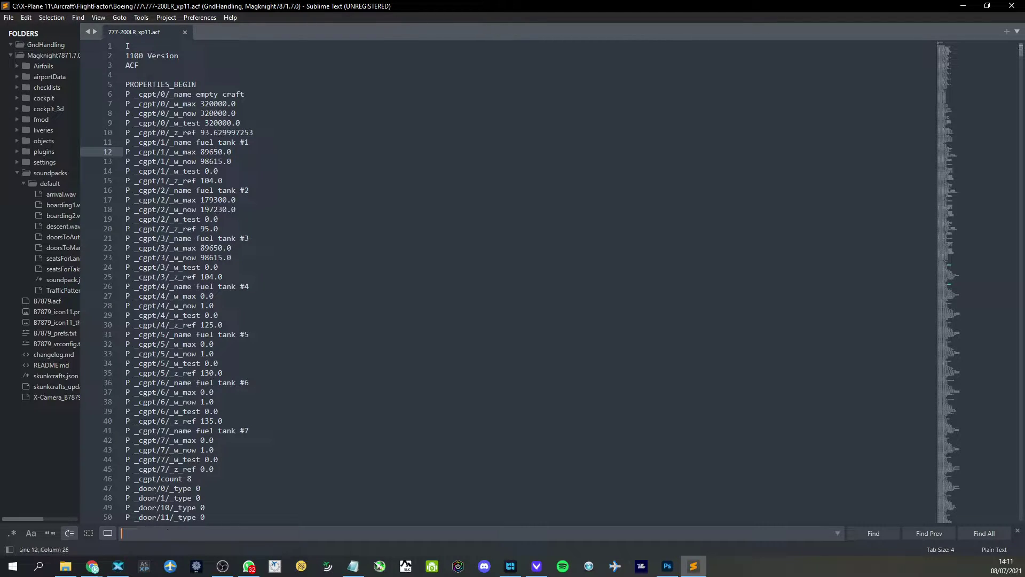
text(taxi)
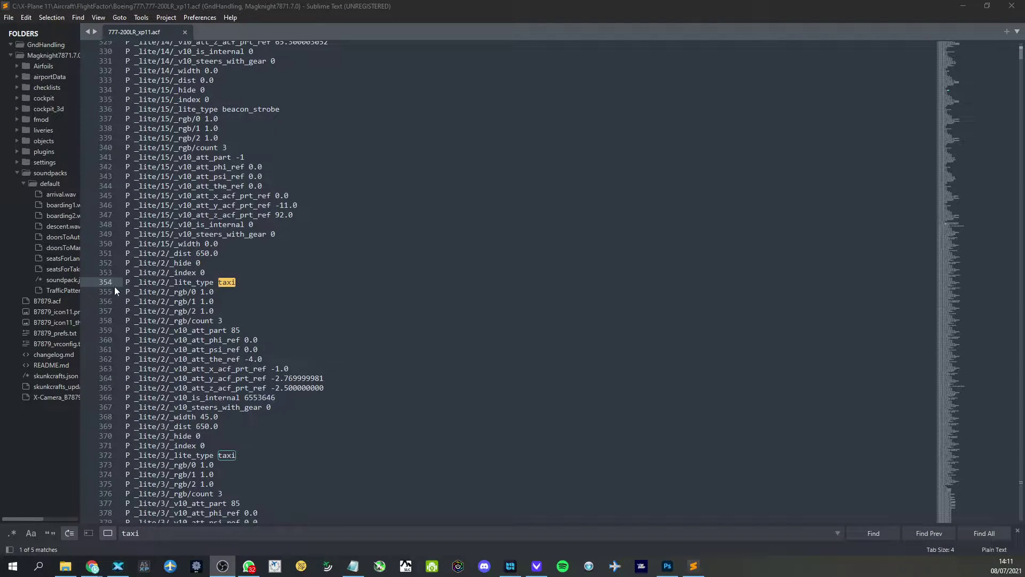
scroll(220, 222, down, 3)
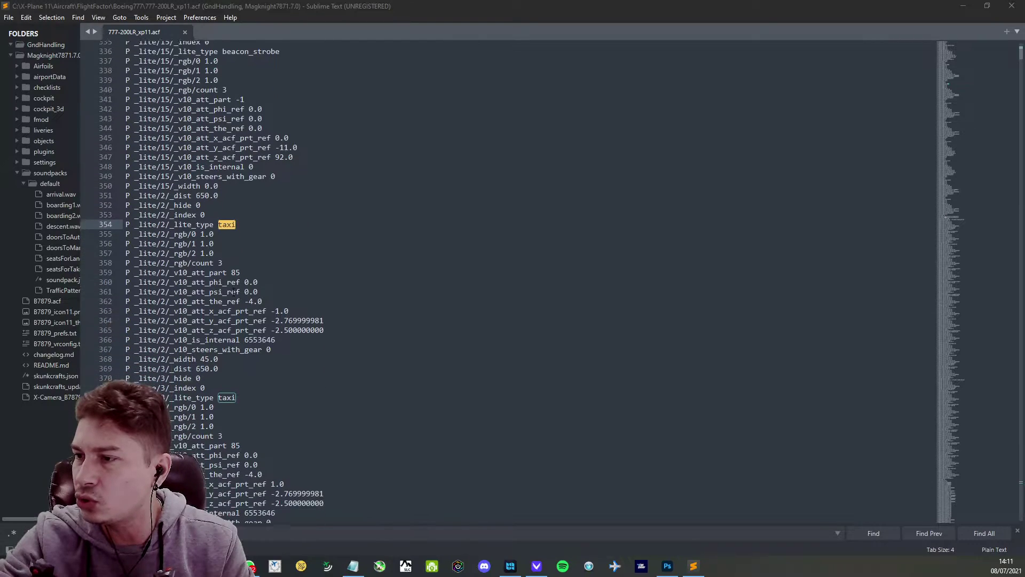
Select the complete block of the first taxi light, _lite/2, from its _dist line to its _width line.
click(220, 223)
drag(219, 222, 127, 196)
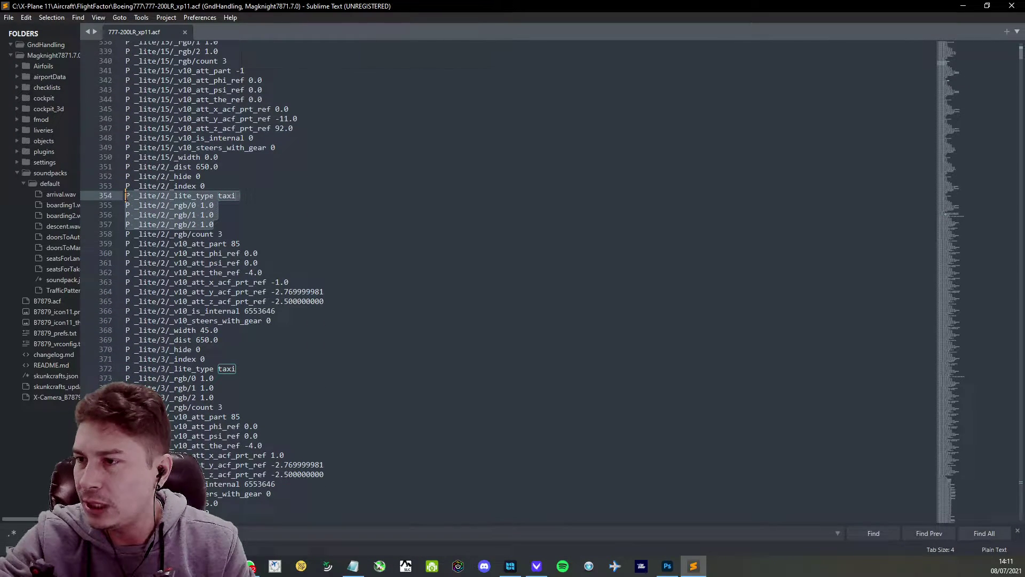
click(171, 208)
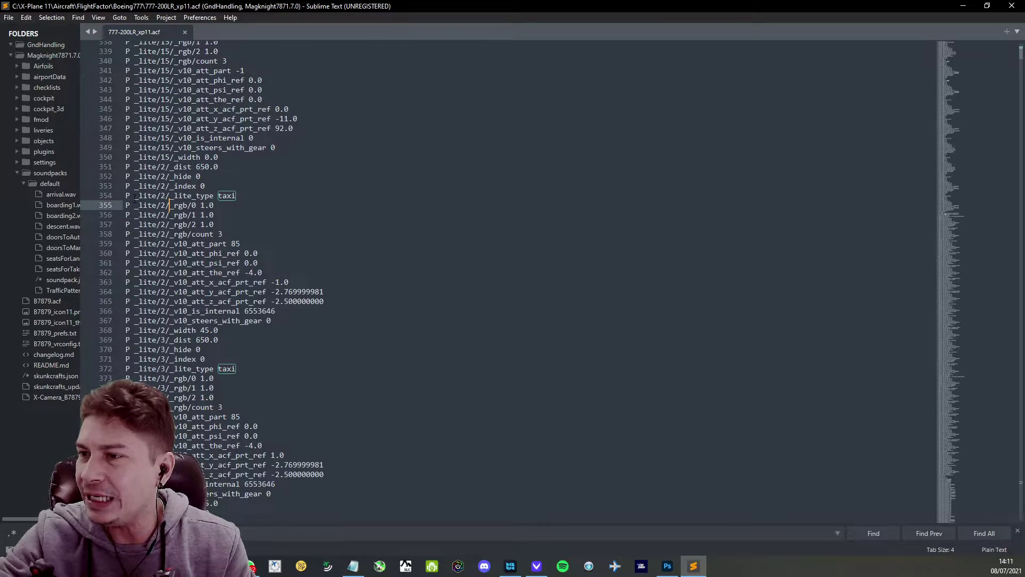
click(166, 196)
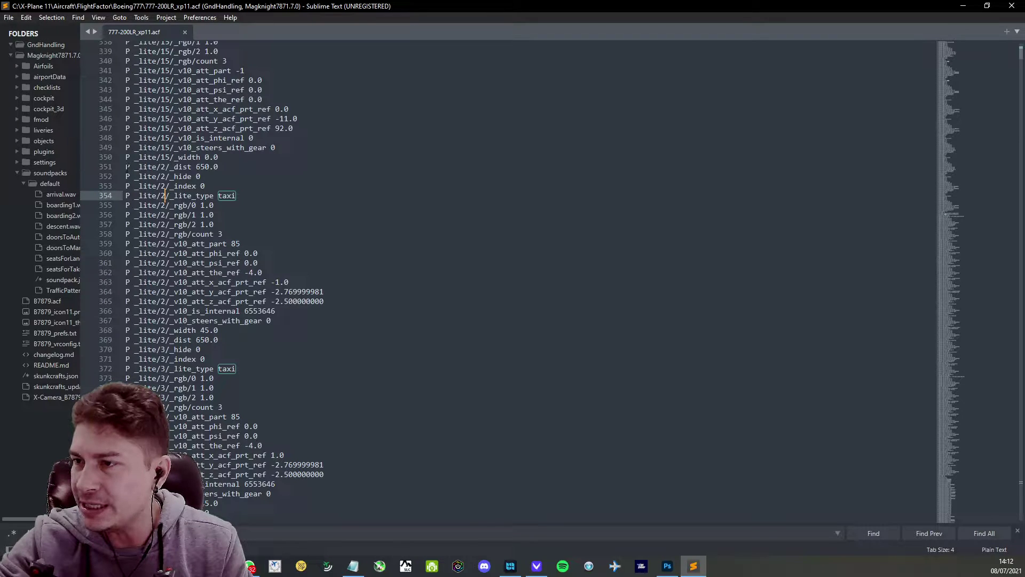
click(161, 167)
drag(126, 167, 218, 330)
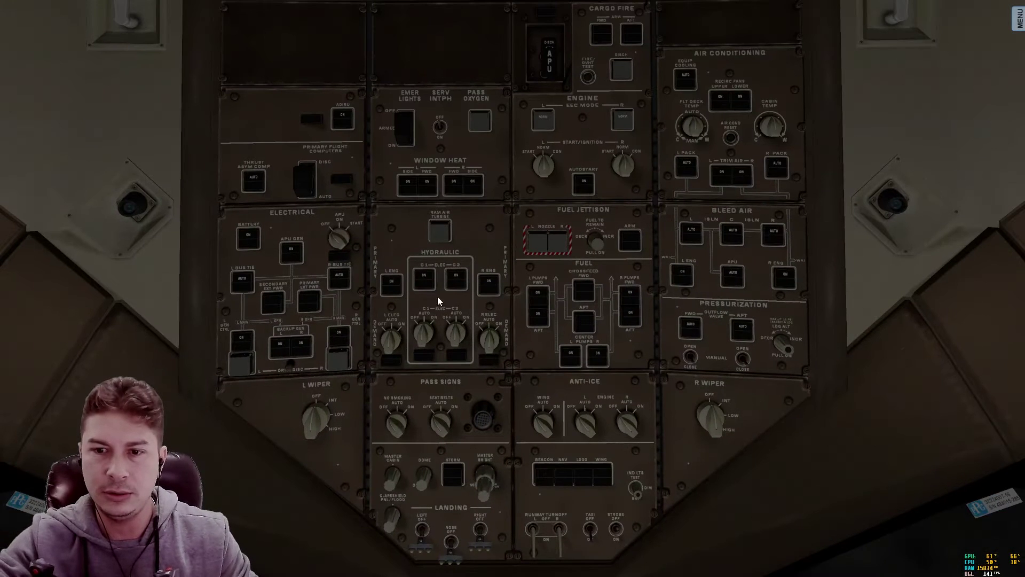
Switch off the landing and runway turnoff lights on the overhead panel and view the aircraft's nose from outside.
click(478, 546)
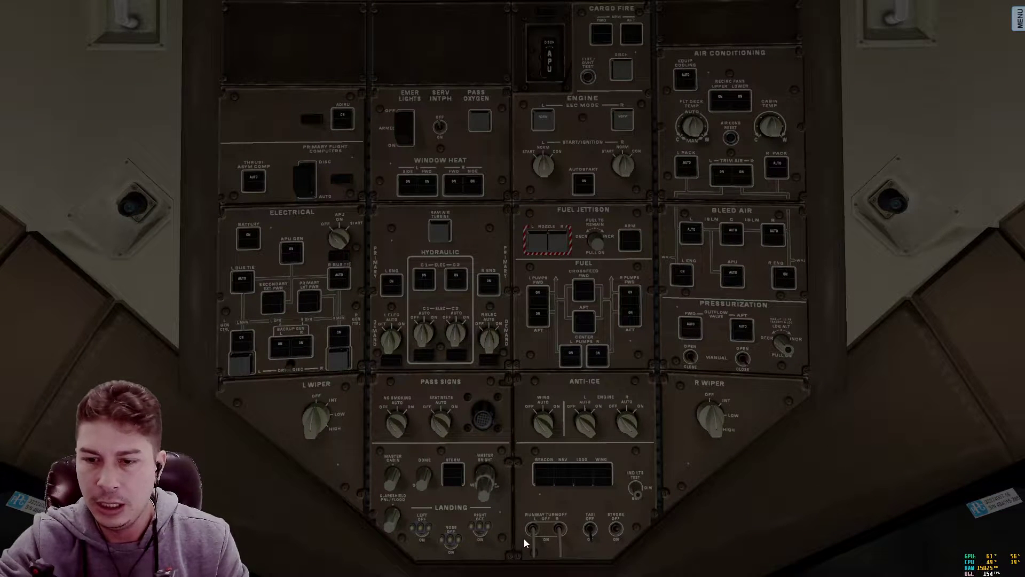
click(560, 530)
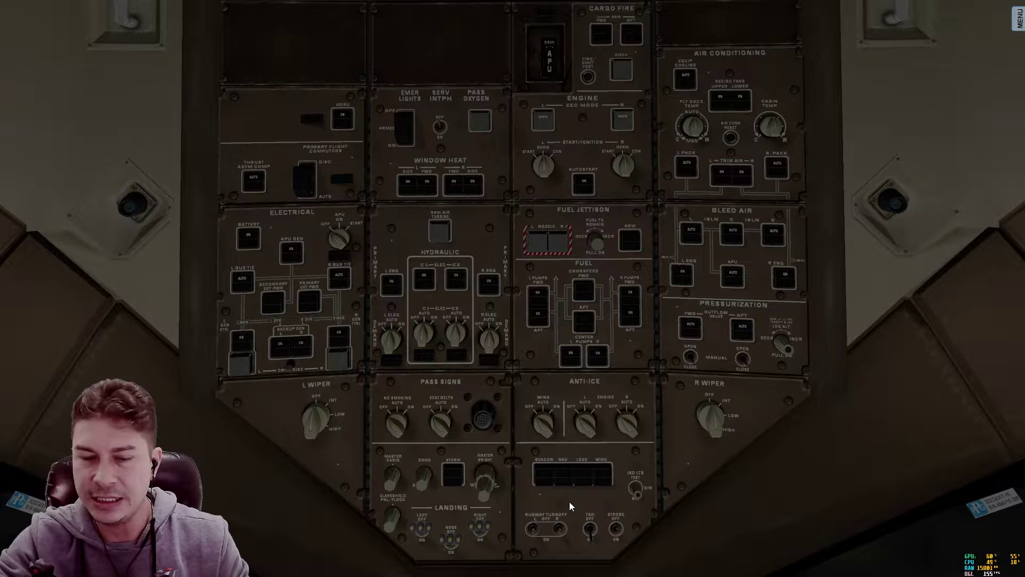
key(shift+8)
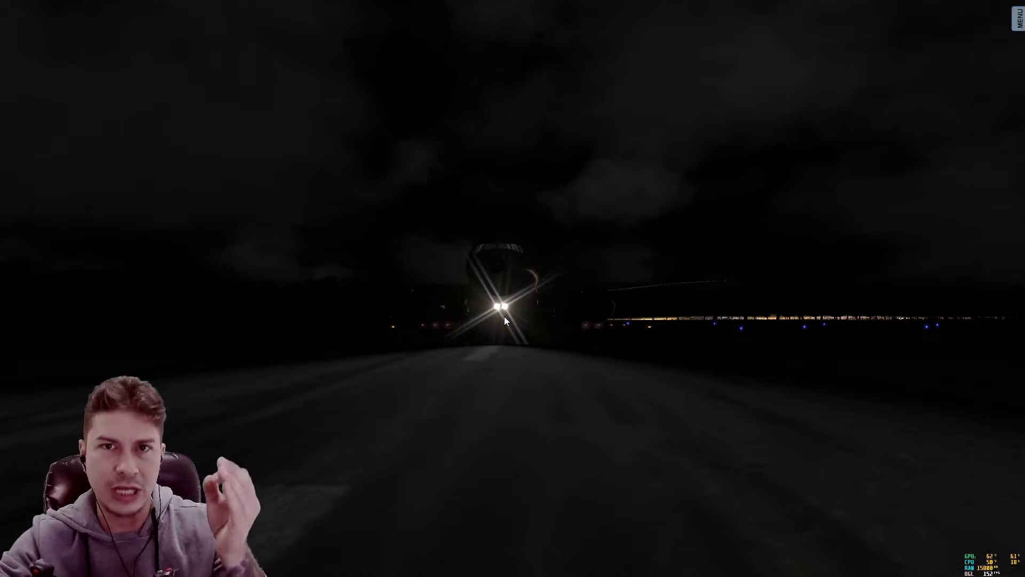
Return to Sublime Text and reselect the _lite/2 taxi light block from its _dist line to its _width line.
mouse_move(451, 4)
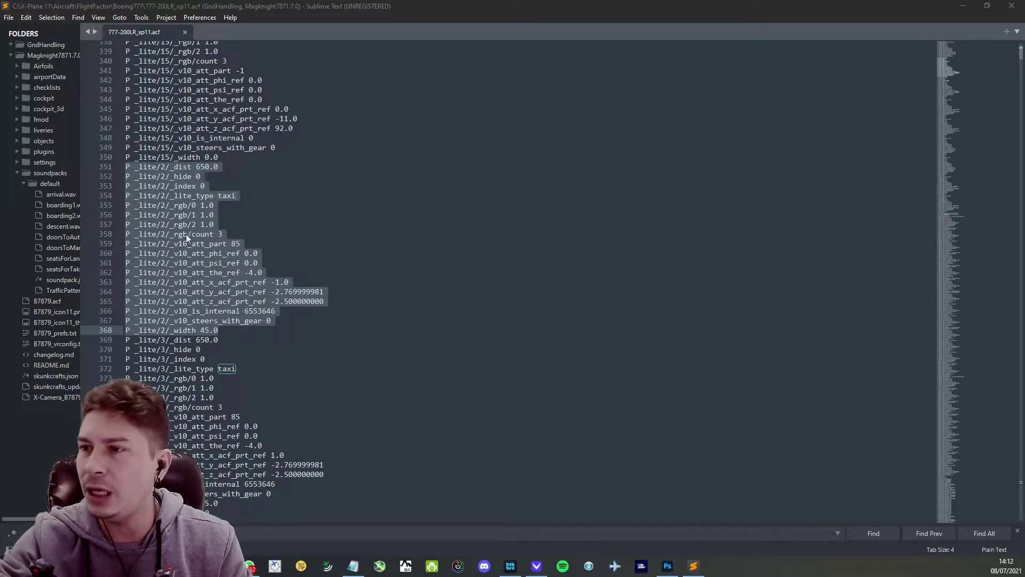
scroll(184, 234, down, 2)
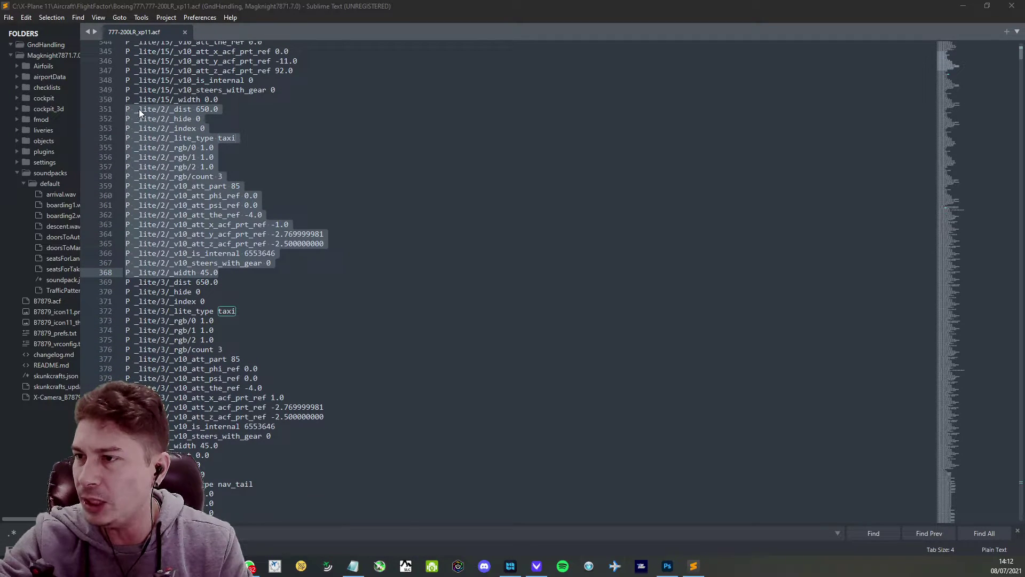
click(125, 109)
drag(126, 108, 227, 275)
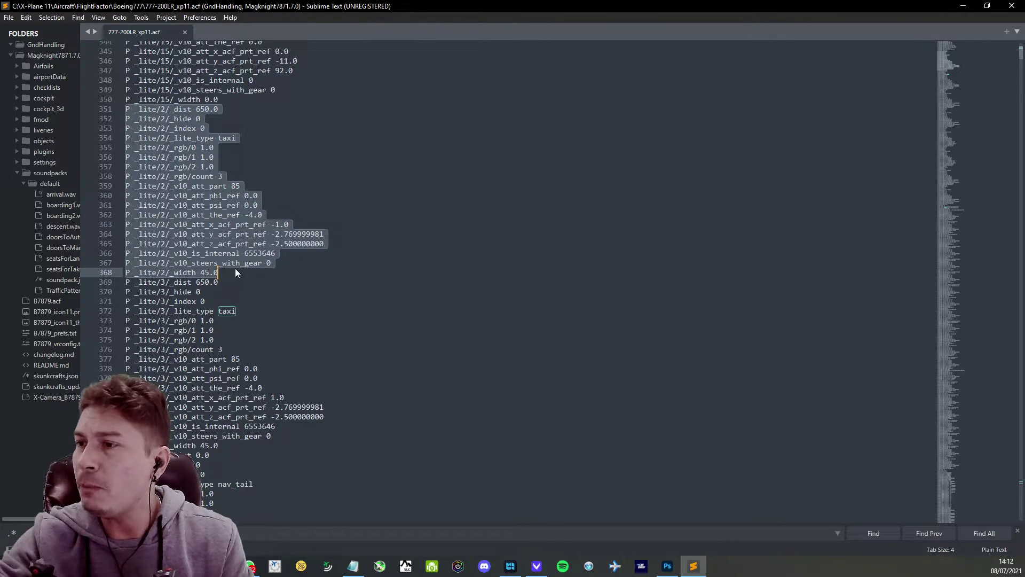
Highlight the lines from _lite_type to _rgb/2 in the _lite/2 taxi light block.
click(219, 157)
drag(125, 140, 218, 168)
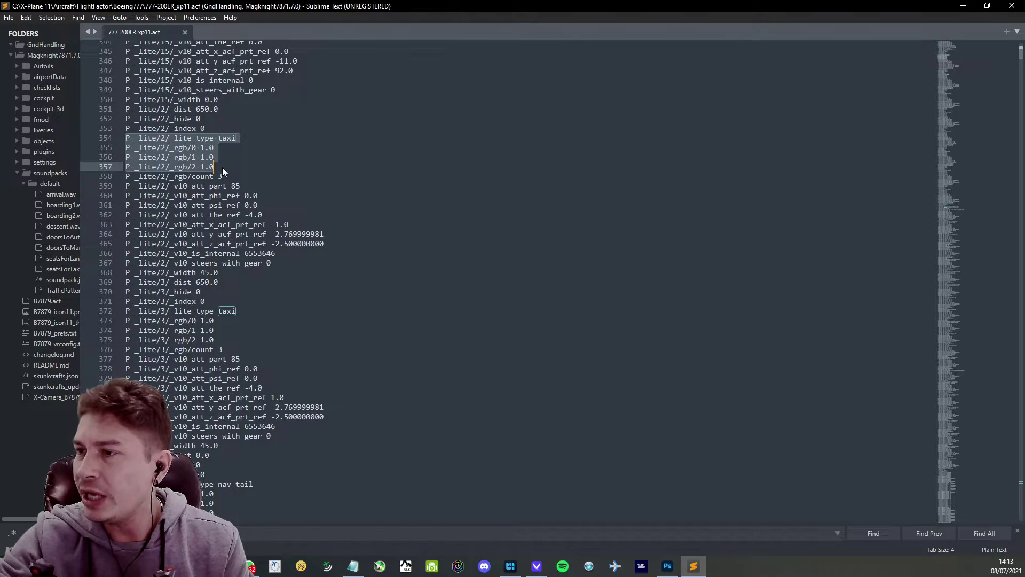
click(223, 167)
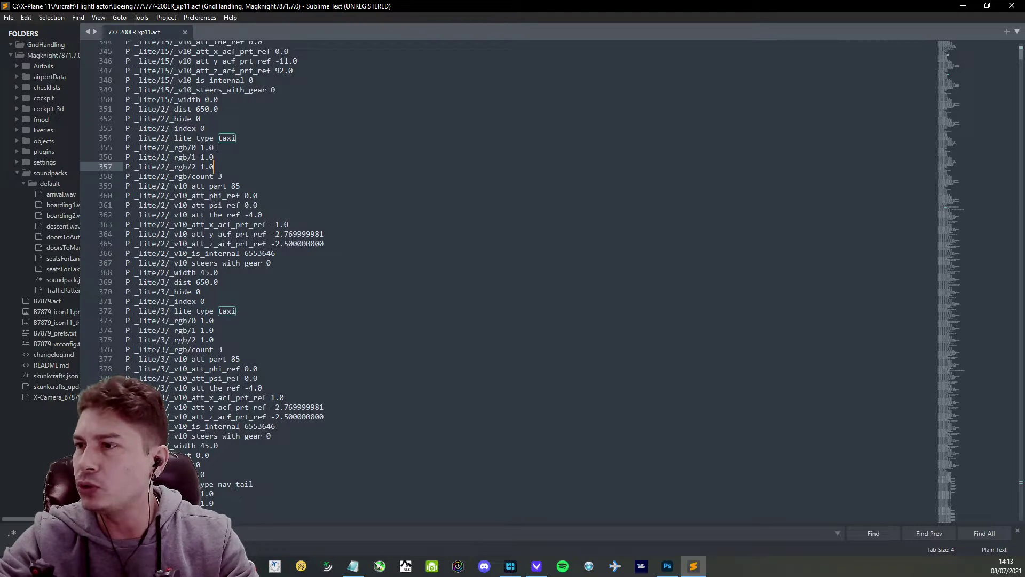
drag(216, 167, 125, 139)
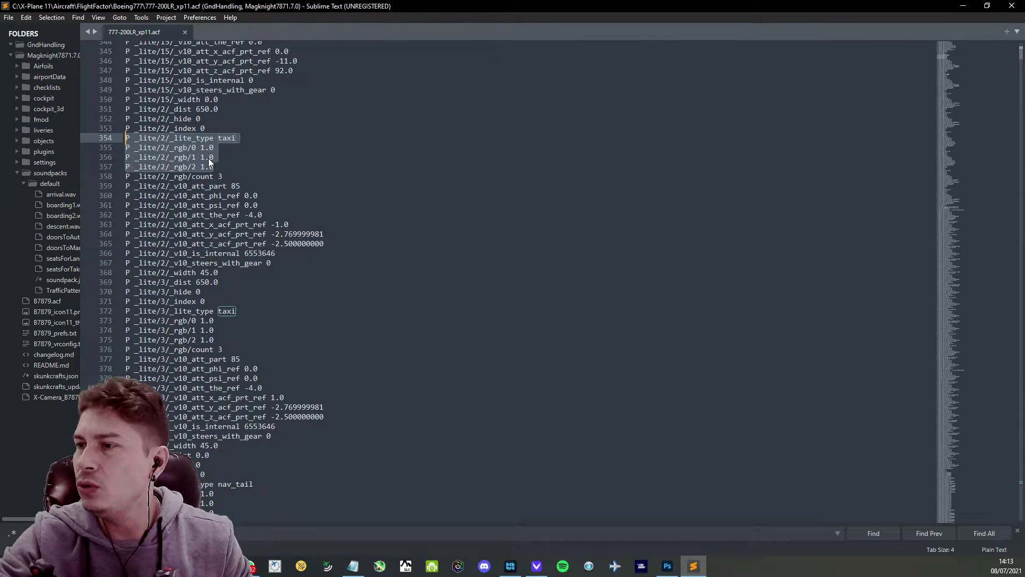
key(Down)
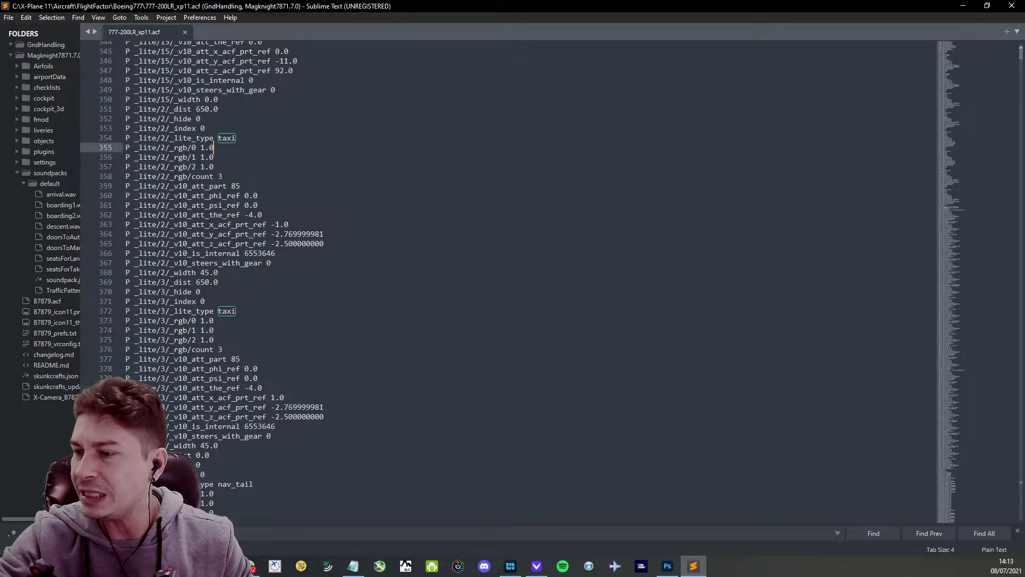
Go through the following "taxi" matches and highlight the three _rgb values of the _lite/9 landing light.
key(F3)
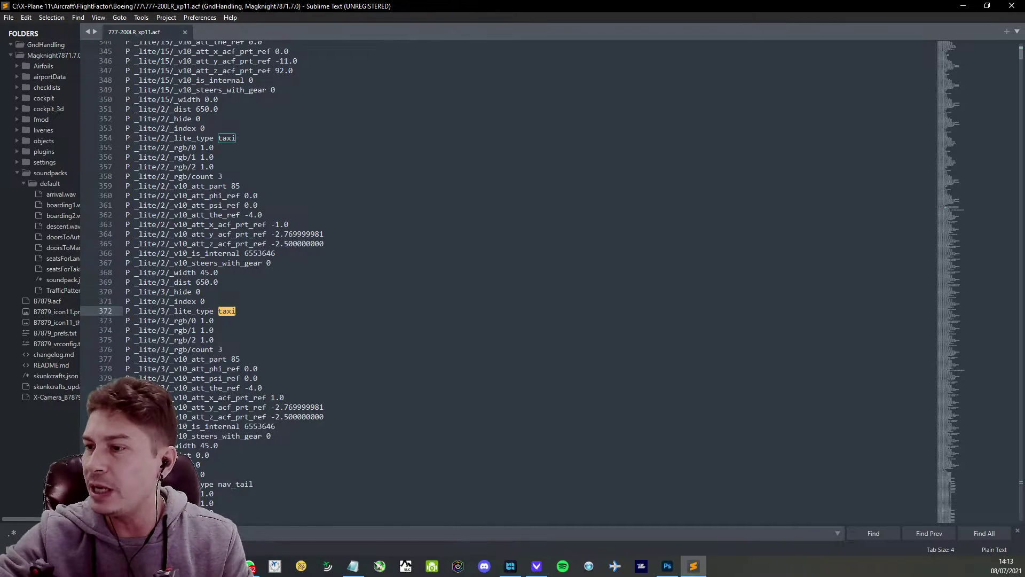
key(F3)
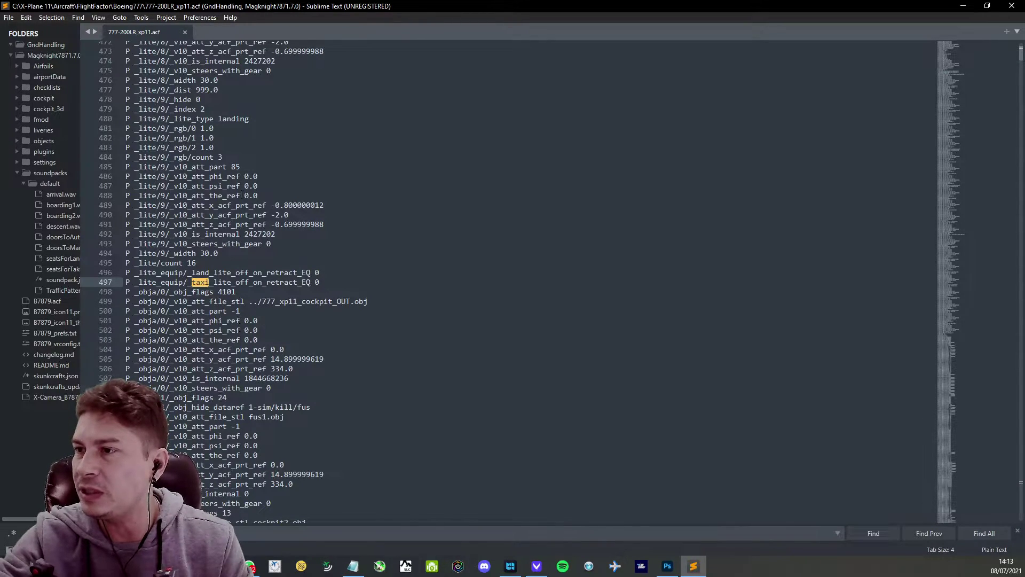
mouse_move(218, 143)
mouse_down()
mouse_move(160, 148)
mouse_move(228, 128)
mouse_up()
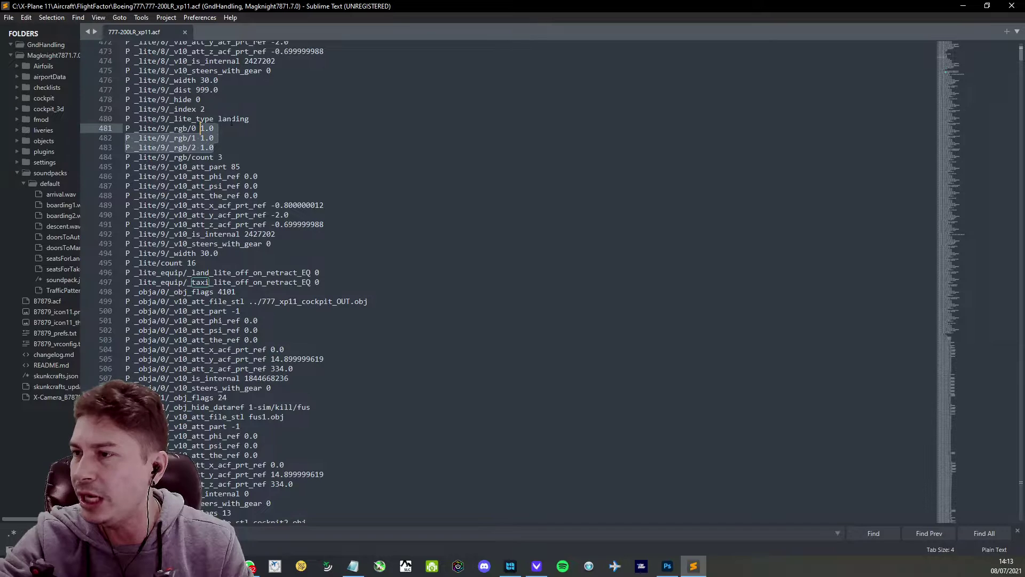
click(210, 129)
click(210, 137)
click(210, 147)
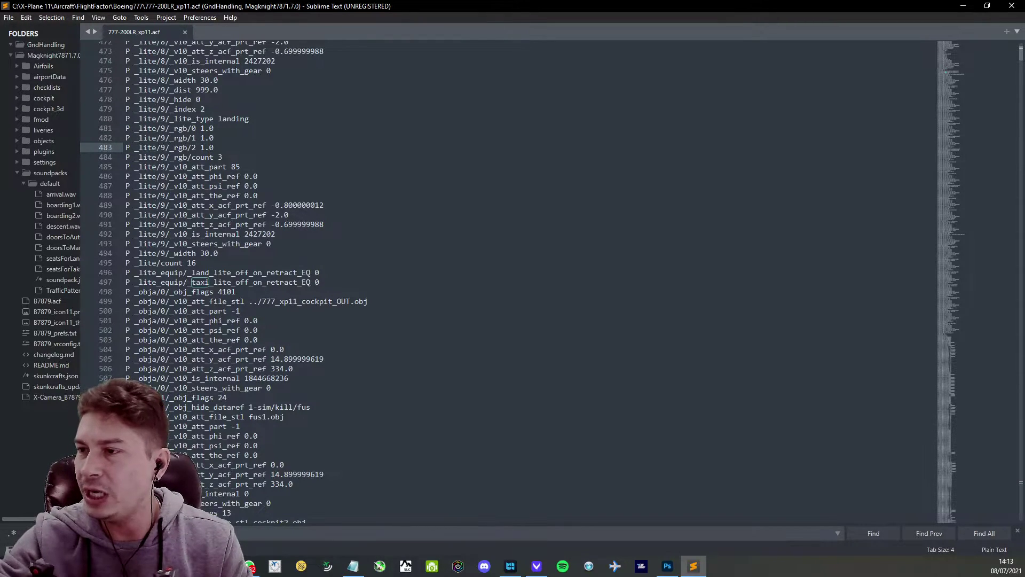
Continue the "taxi" search around to the first taxi light and select its lines from _lite_type to _rgb/2.
key(Return)
key(Return)
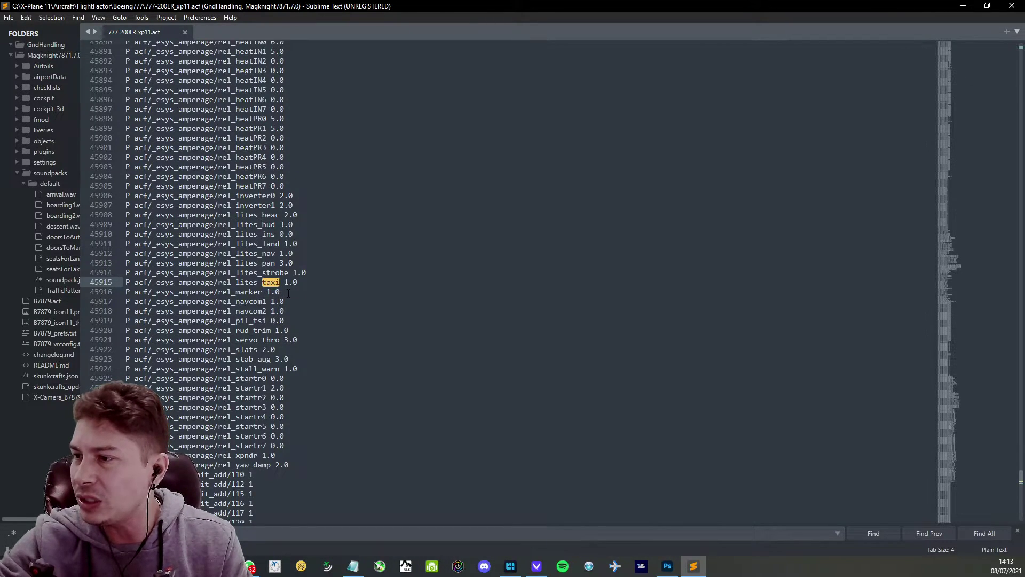
key(Return)
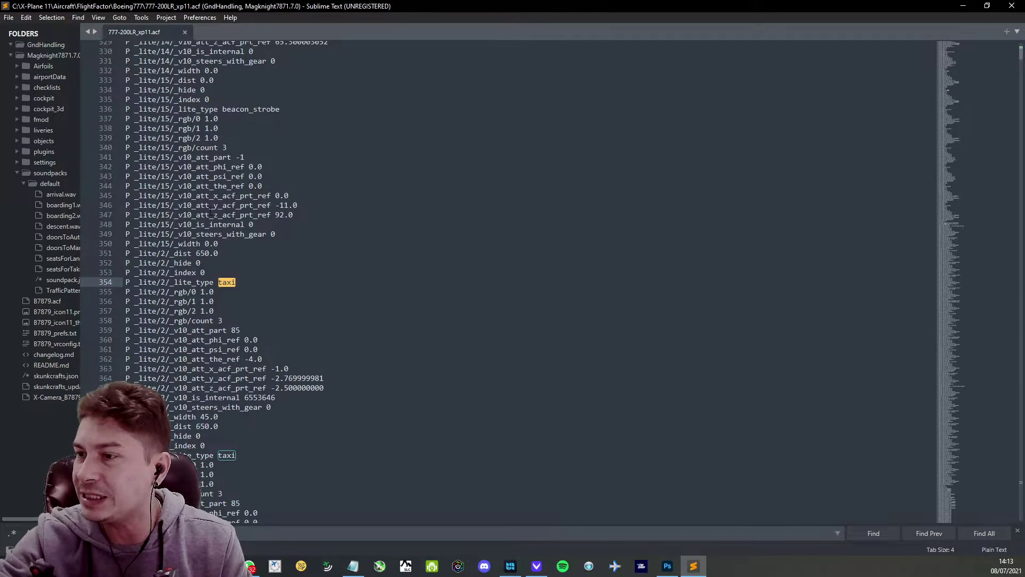
scroll(225, 219, down, 3)
drag(225, 223, 126, 195)
click(228, 215)
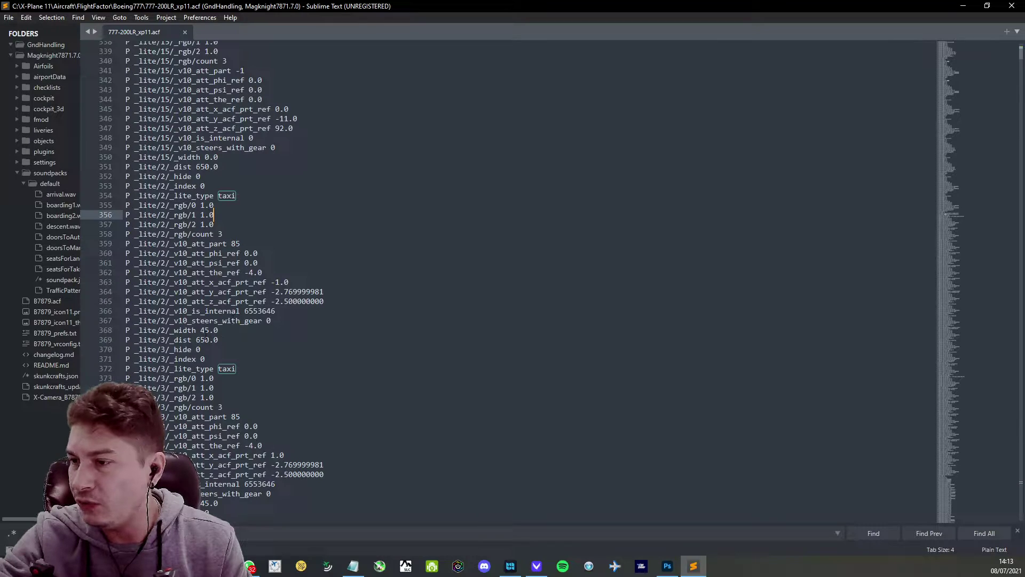
Highlight the whole _lite/2 block, followed by only its _rgb/0, _rgb/1 and _rgb/2 lines.
drag(220, 330, 117, 170)
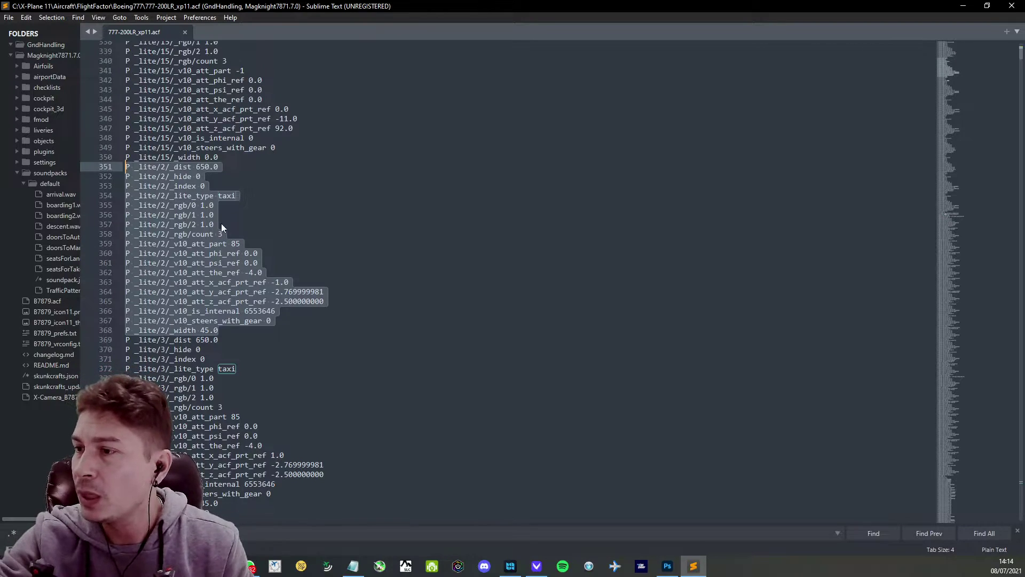
click(214, 206)
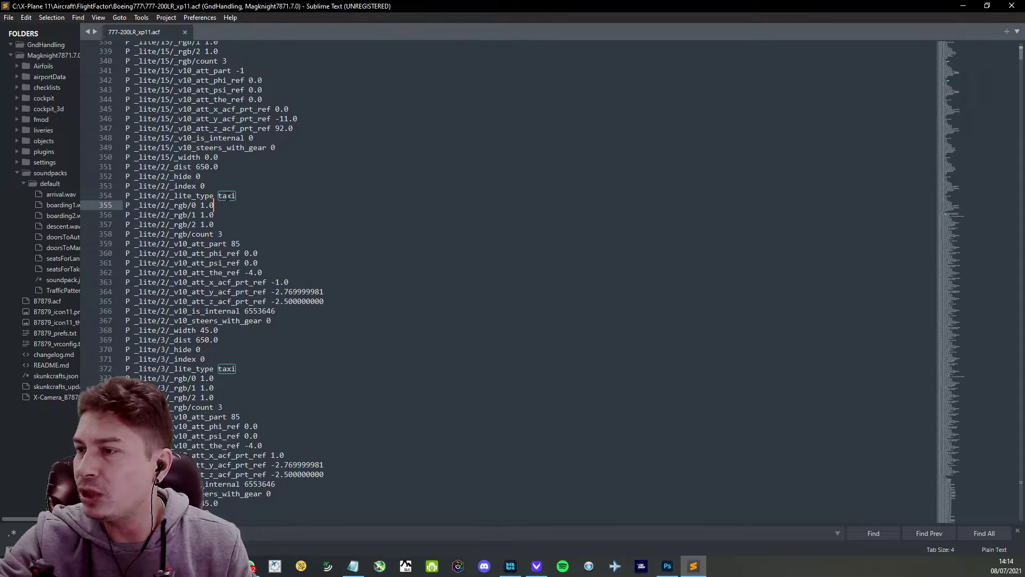
drag(214, 224, 126, 209)
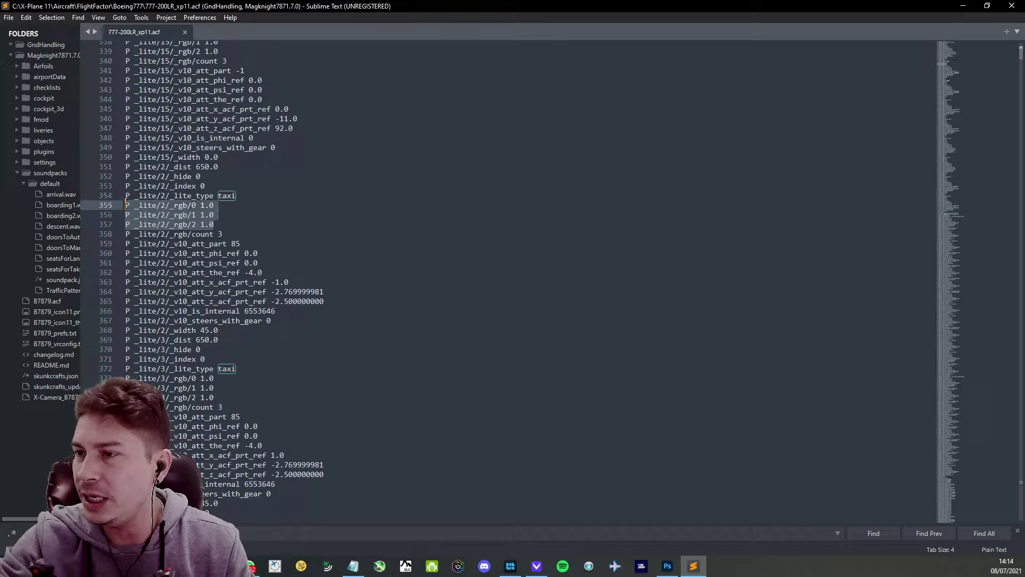
Set _rgb/0, _rgb/1 and _rgb/2 of the first taxi light, _lite/2, to 9.0.
click(196, 205)
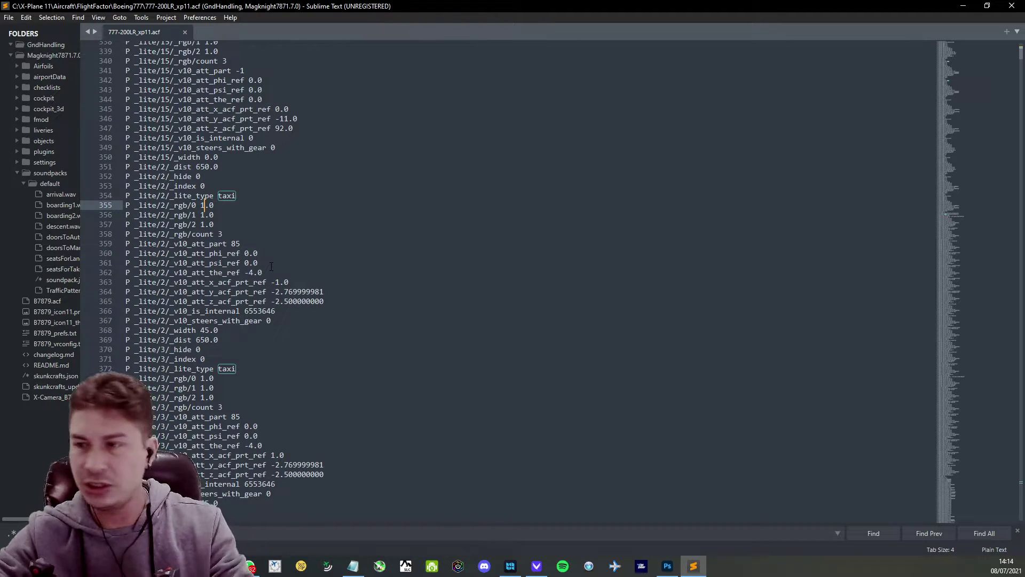
key(Delete)
text(9)
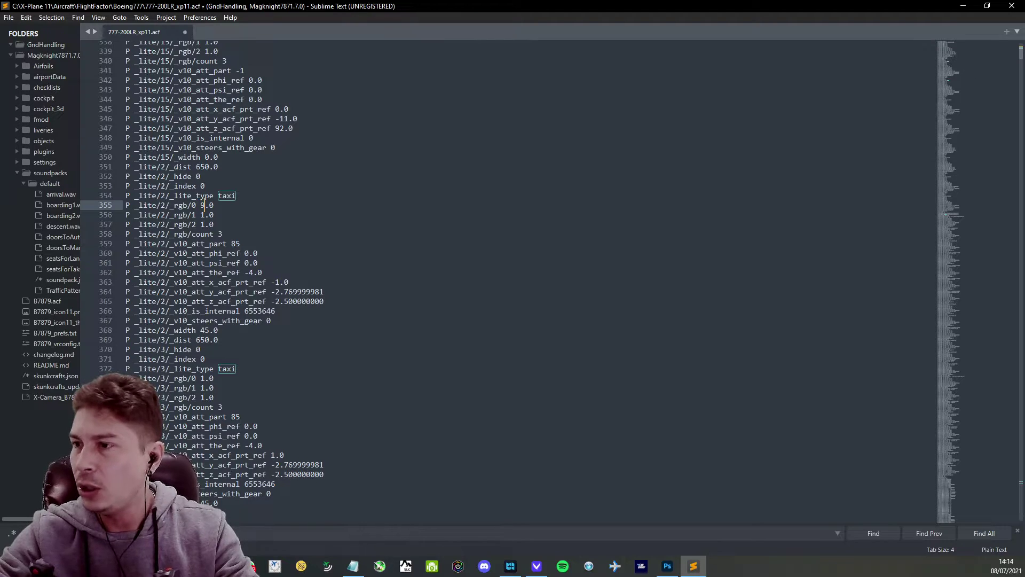
key(Down)
key(Delete)
text(9)
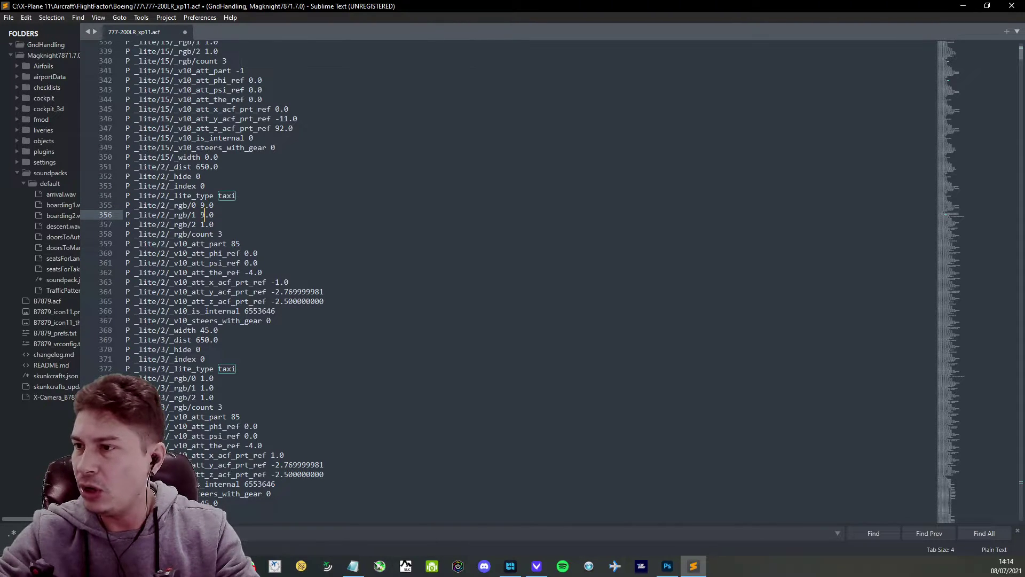
key(Down)
key(Delete)
text(9)
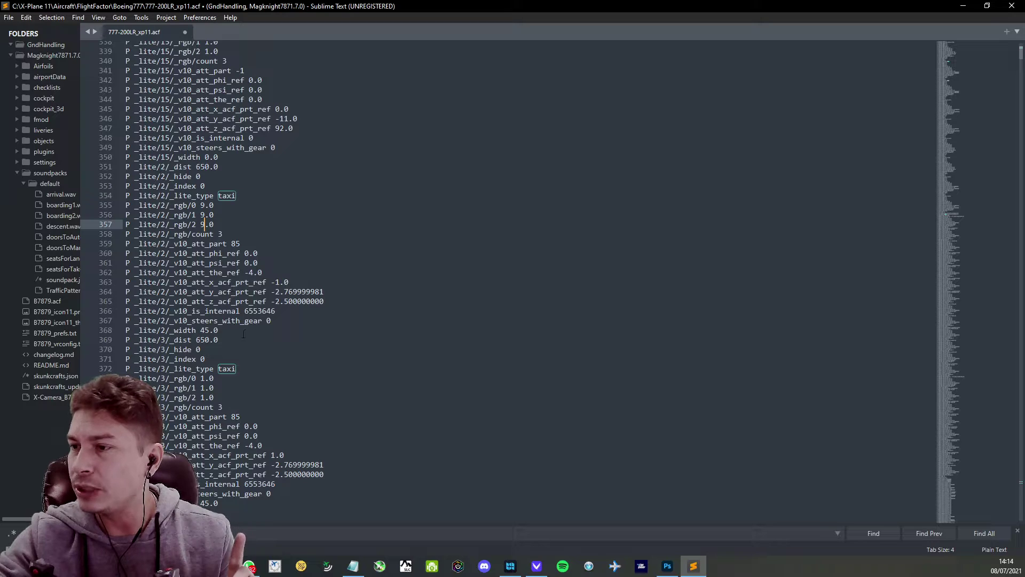
Set _rgb/0, _rgb/1 and _rgb/2 of the second taxi light, _lite/3, to 9.0.
click(246, 367)
scroll(224, 261, down, 4)
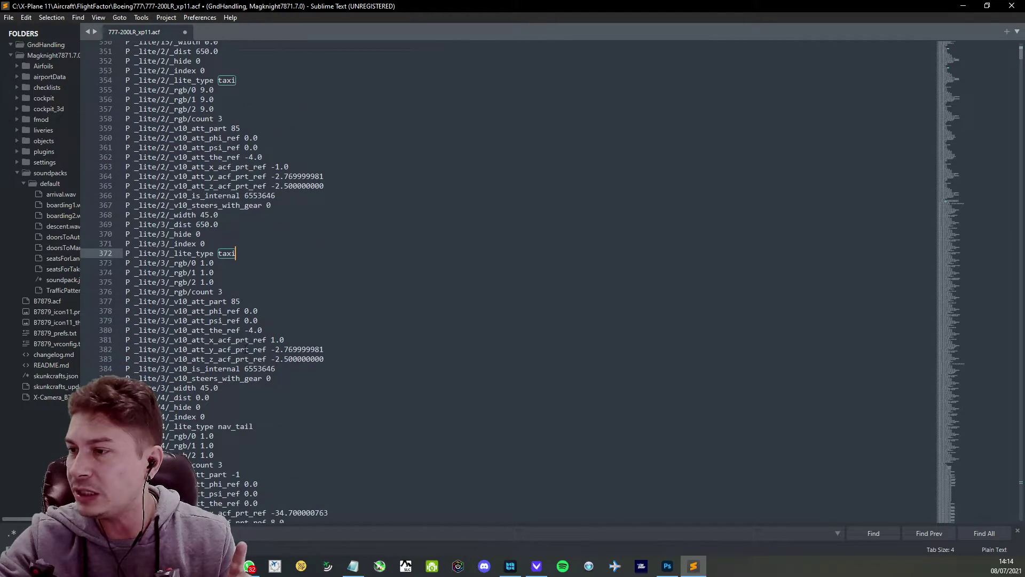
click(205, 263)
key(BackSpace)
text(9)
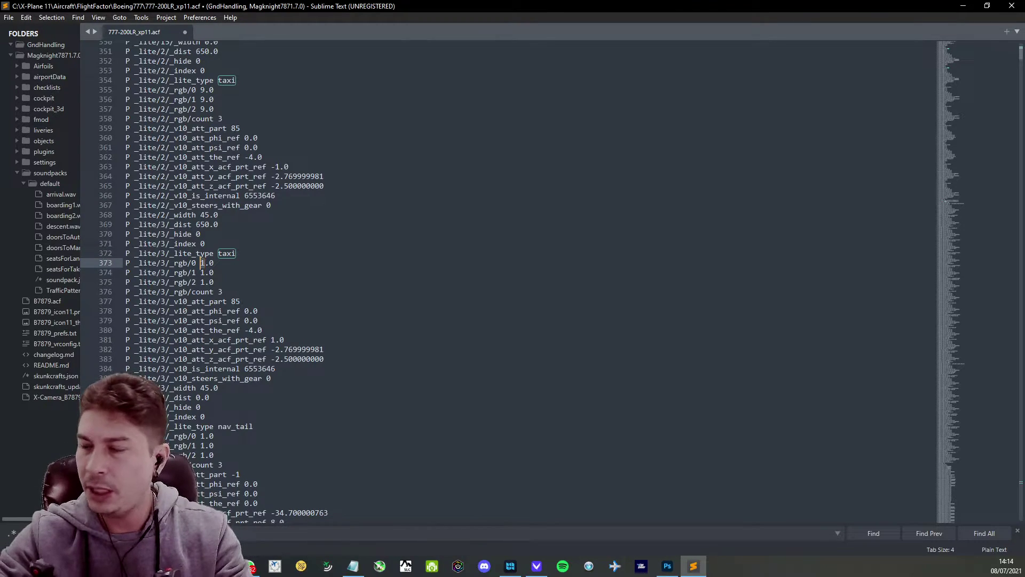
click(201, 272)
key(Delete)
text(9)
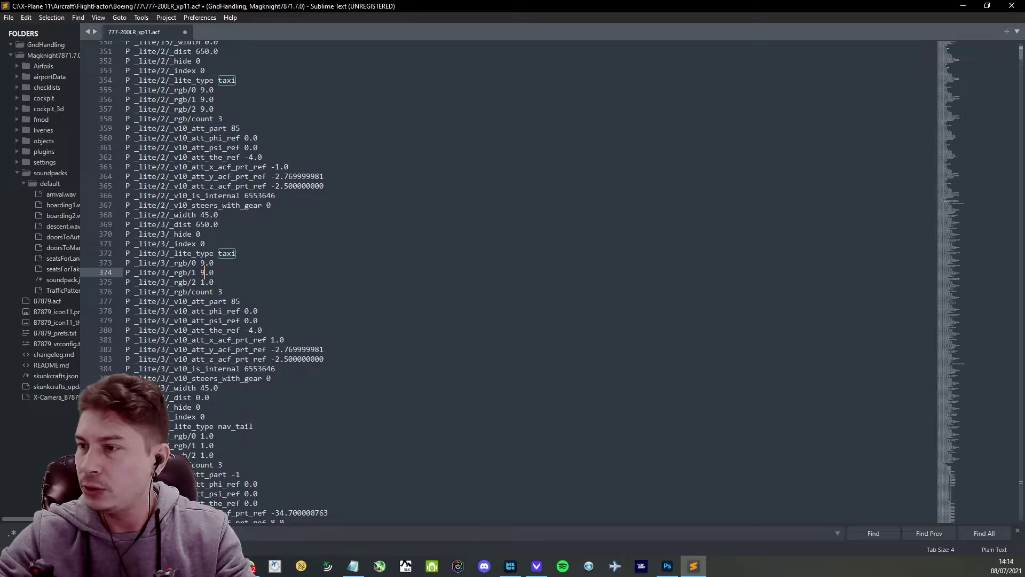
click(201, 282)
key(Delete)
text(9)
Save the edited aircraft file 777-200LR_xp11.acf.
key(ctrl+s)
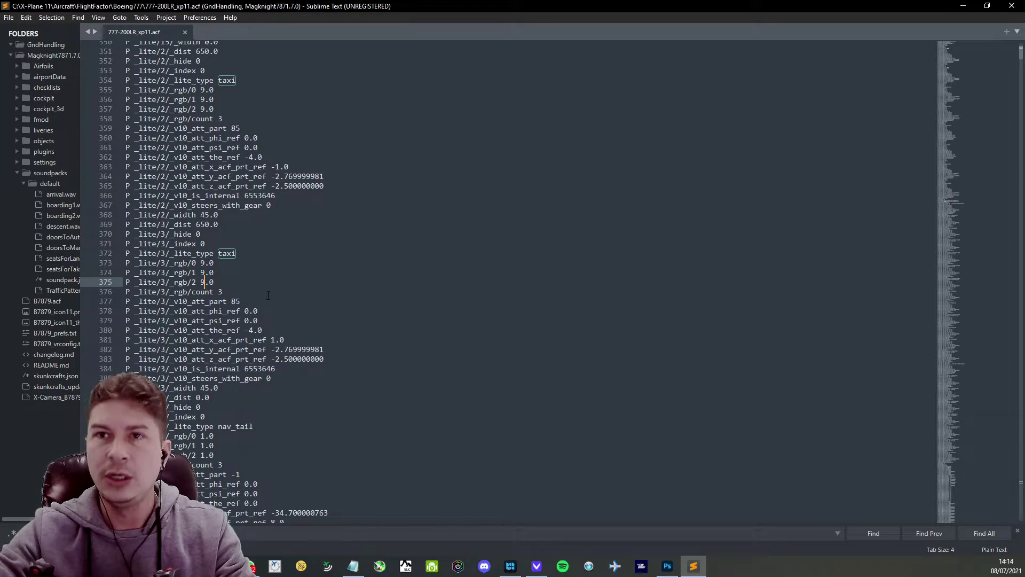
click(250, 266)
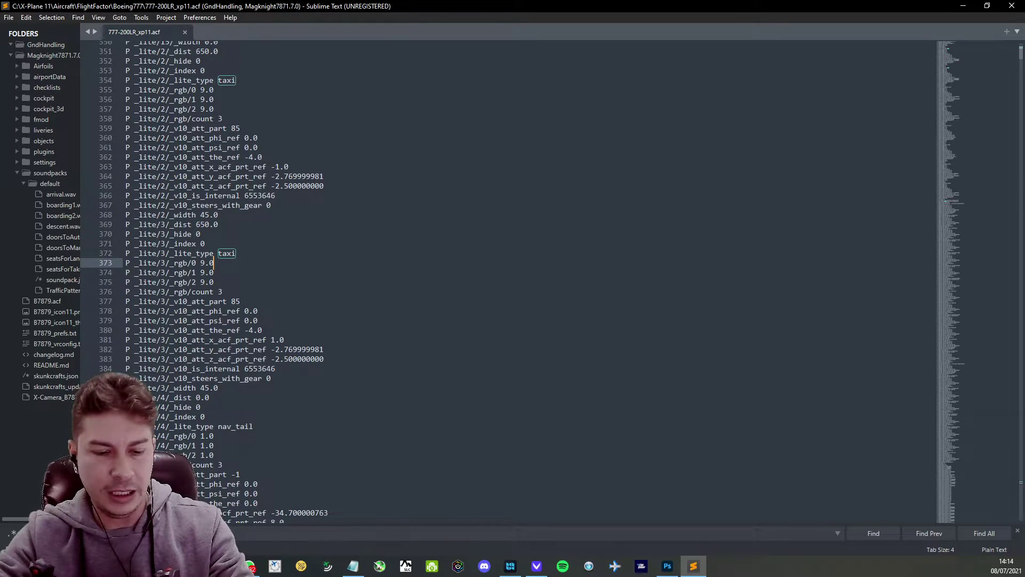
click(9, 17)
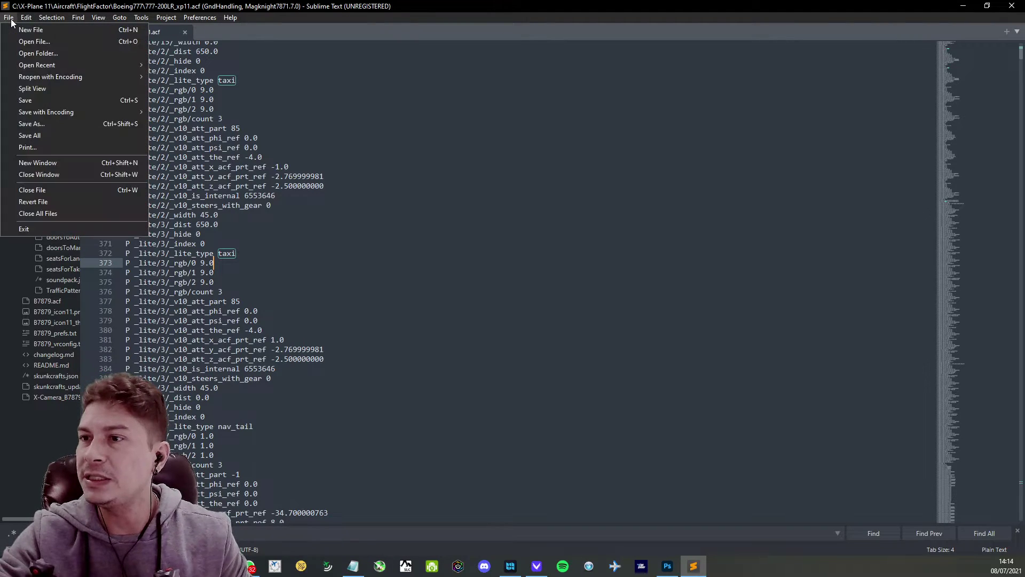
click(24, 100)
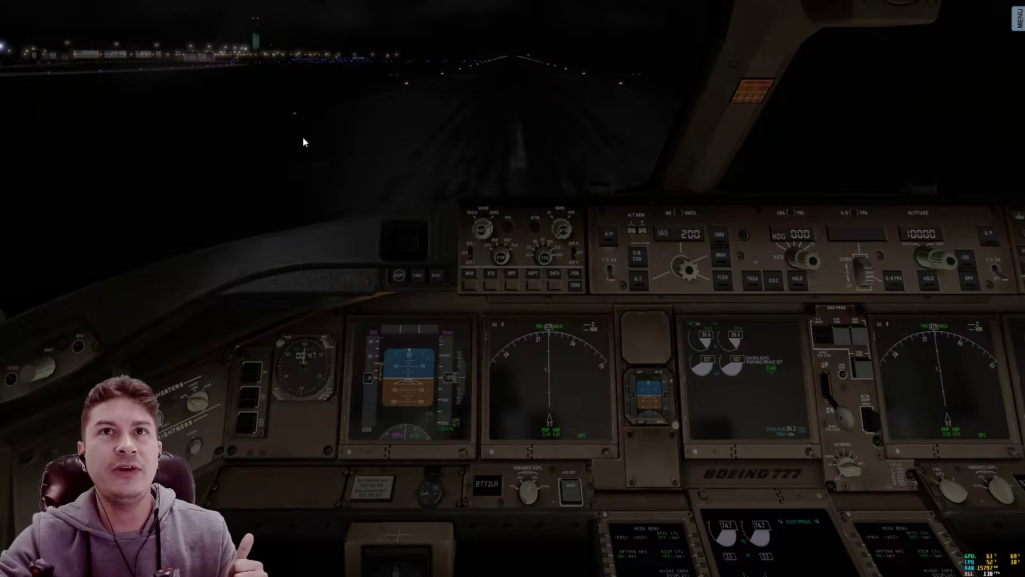
Switch to X-Plane and reload the current aircraft, skipping the art reload.
click(149, 10)
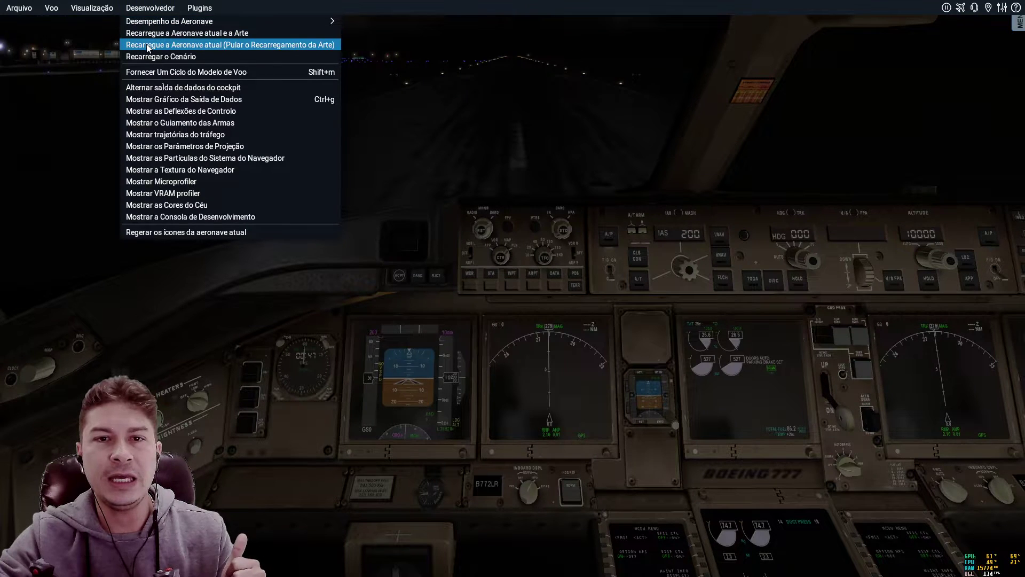
click(179, 47)
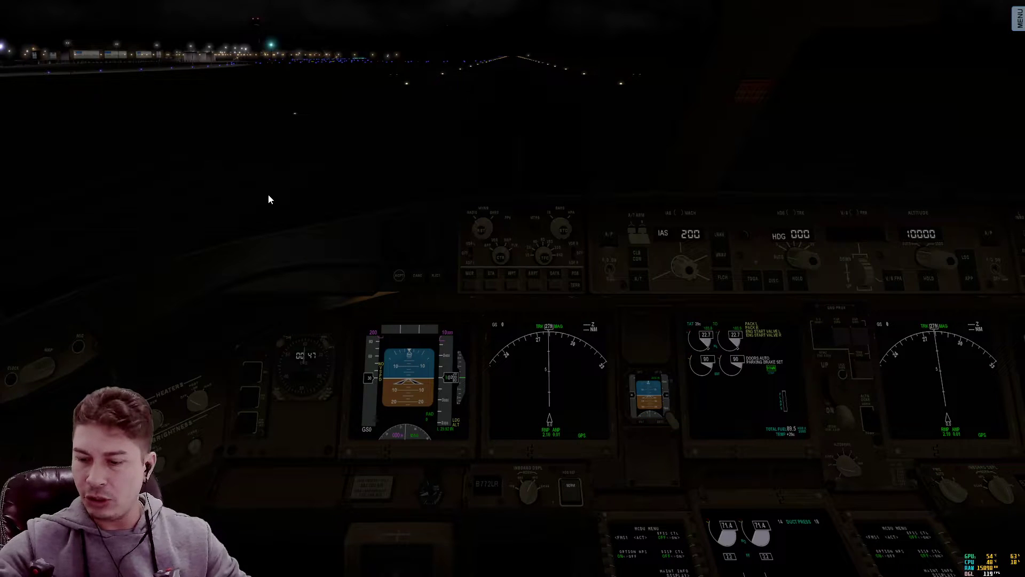
Turn on the taxi light on the overhead panel and view the runway ahead from the cockpit.
key(KP_8)
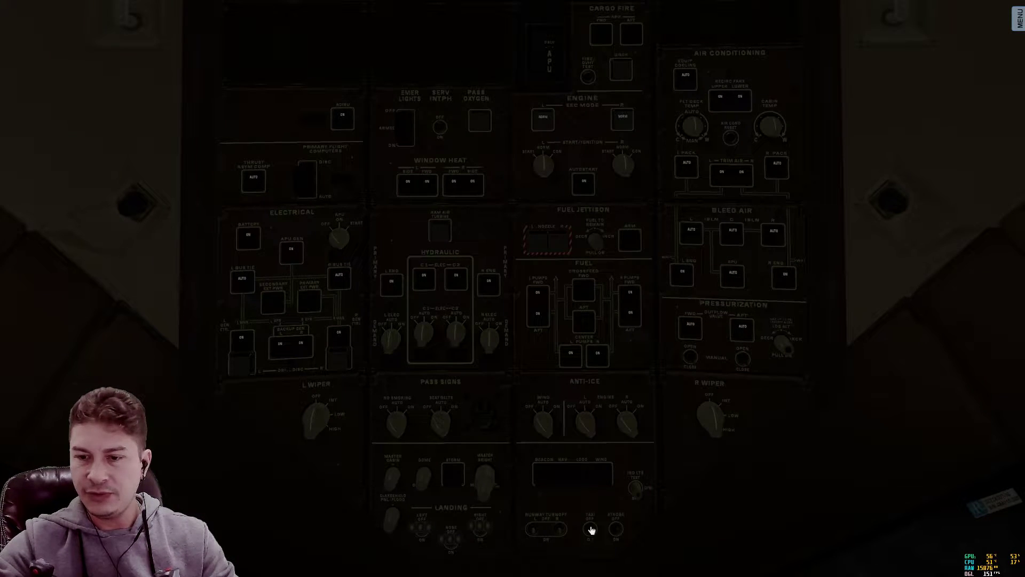
key(KP_2)
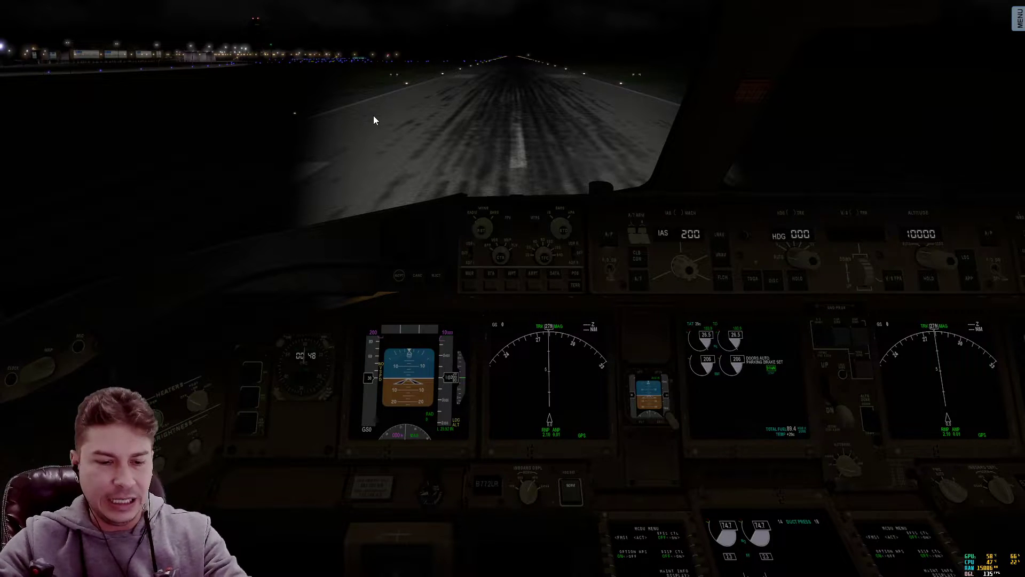
Examine the taxi light's illumination of the runway from outside the aircraft.
key(q)
key(shift+5)
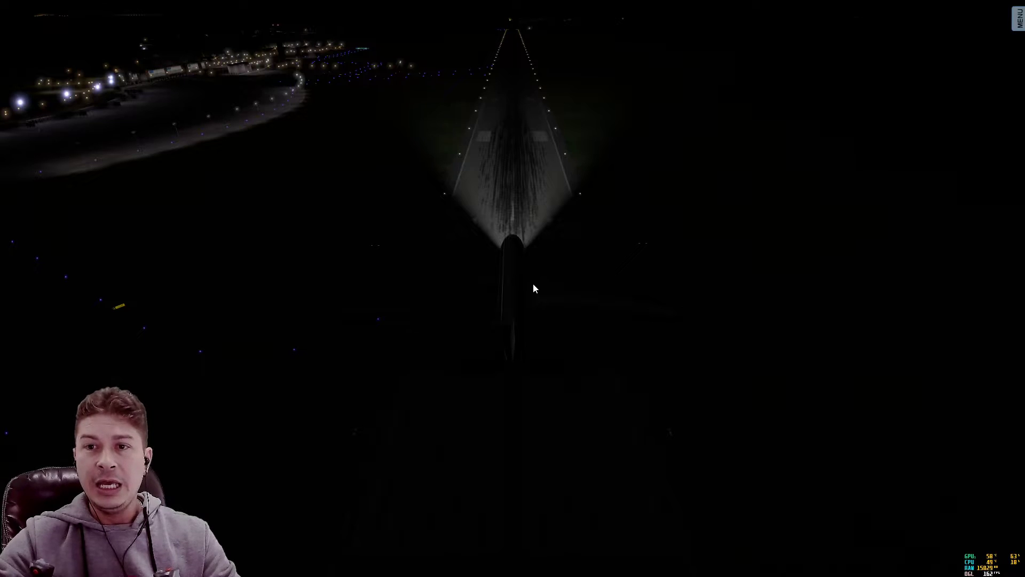
key(shift+9)
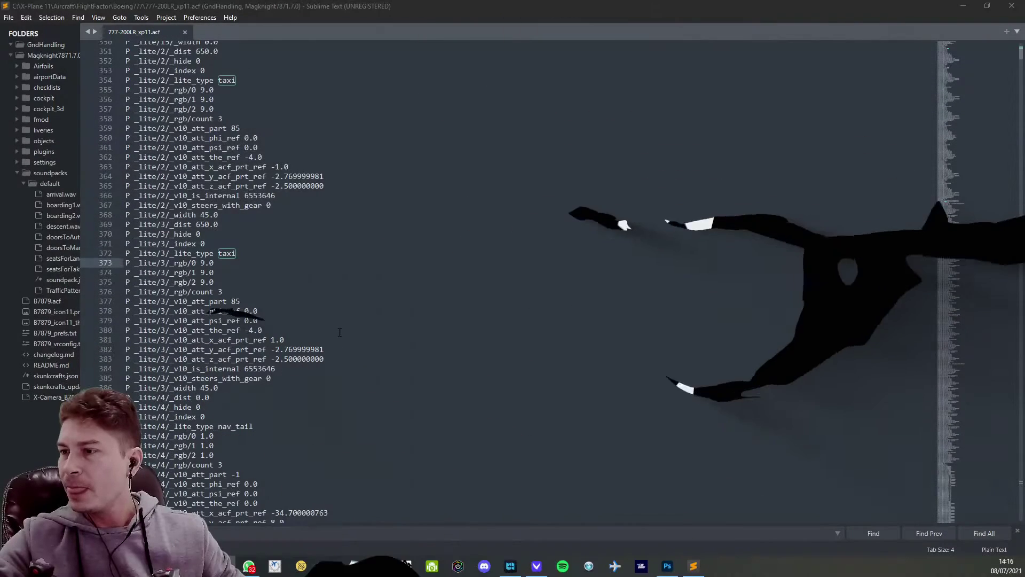
Switch to Sublime Text and search 777-200LR_xp11.acf for "landing".
click(240, 82)
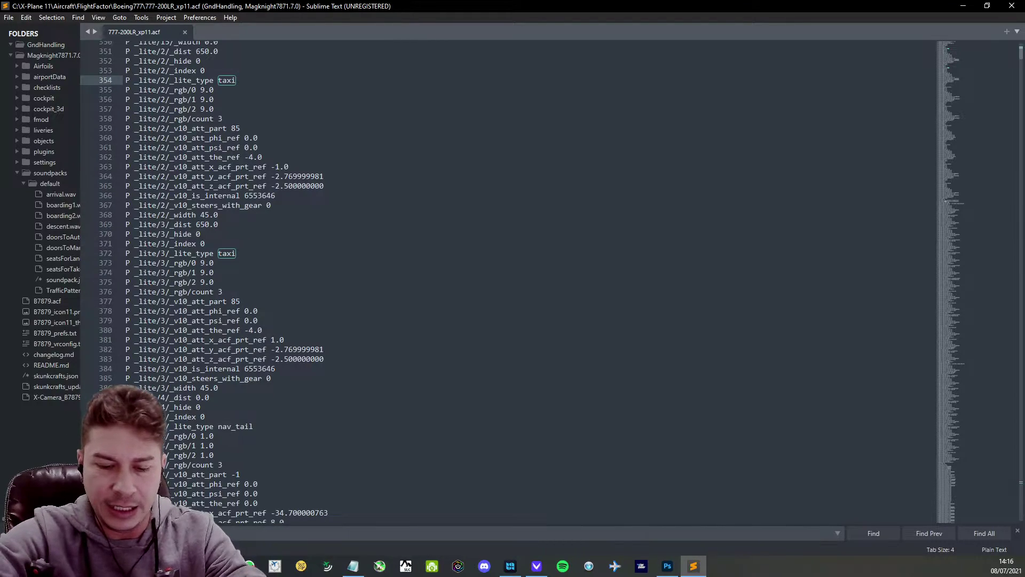
text(landing)
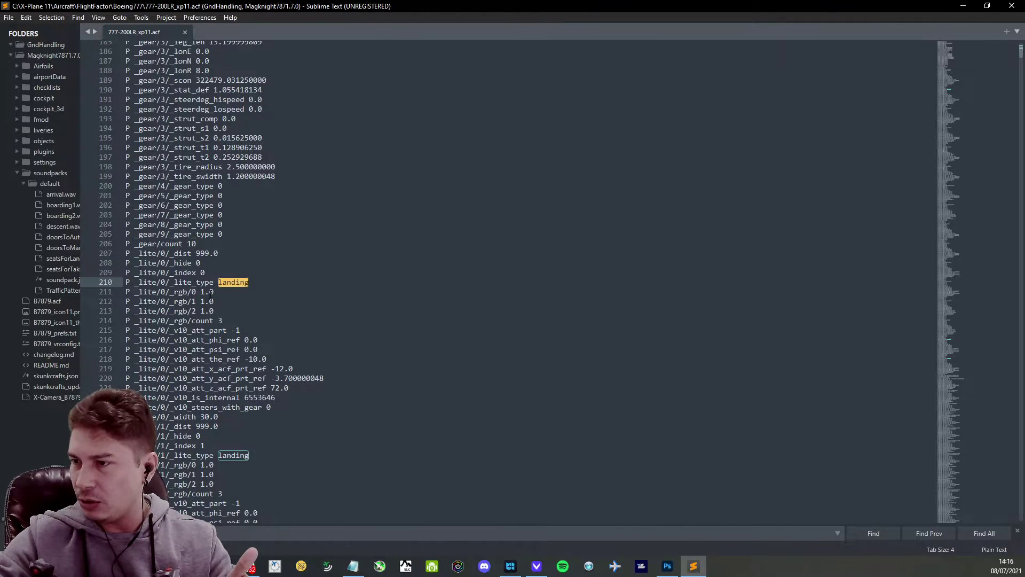
Set _rgb/0, _rgb/1 and _rgb/2 of the first landing light, _lite/0, to 9.0 and save the file.
click(204, 292)
key(BackSpace)
text(9)
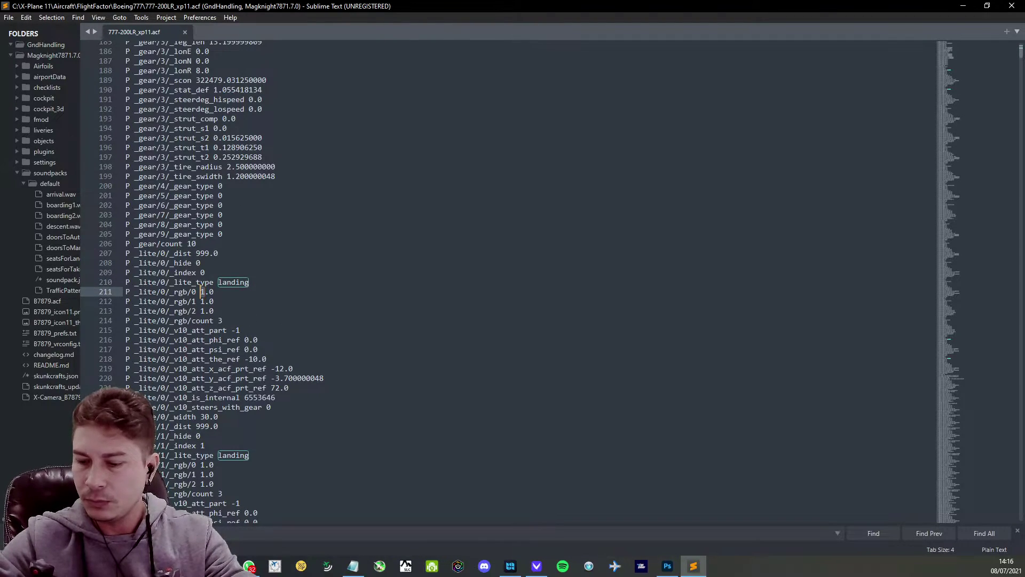
key(Down)
key(BackSpace)
text(9)
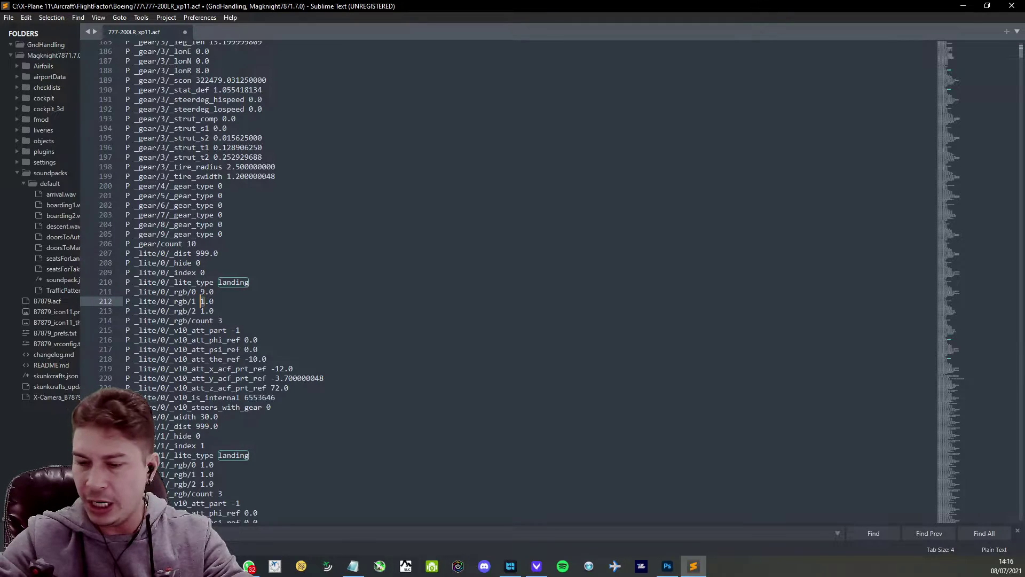
key(Down)
key(Left)
key(Delete)
text(9)
key(ctrl+s)
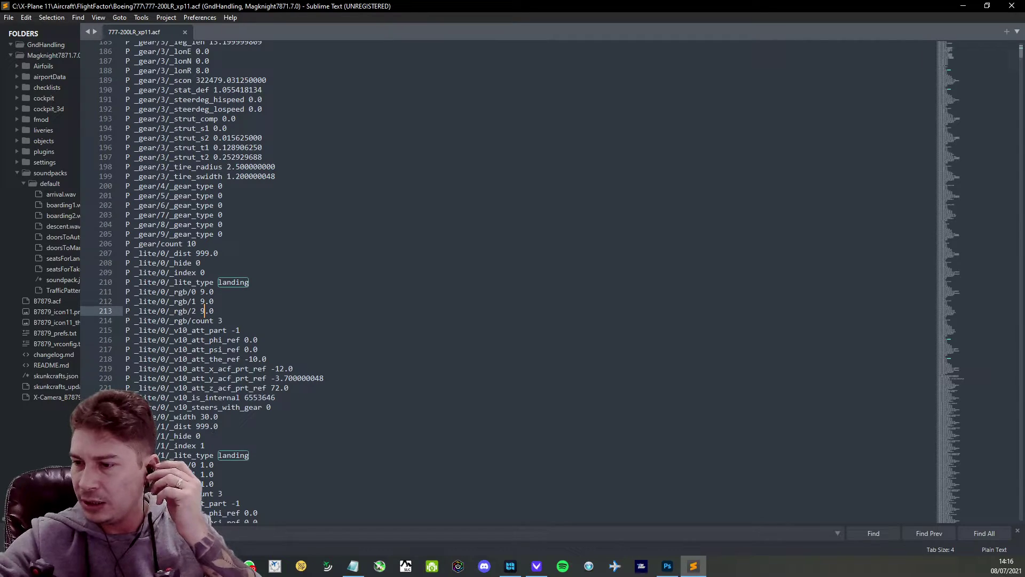
key(alt+Tab)
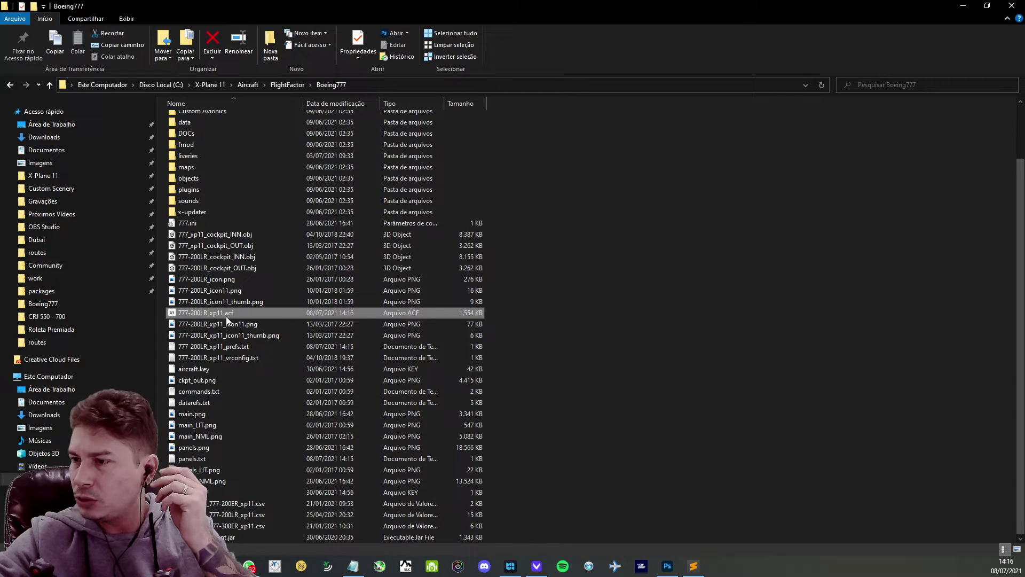
right_click(226, 317)
mouse_move(190, 349)
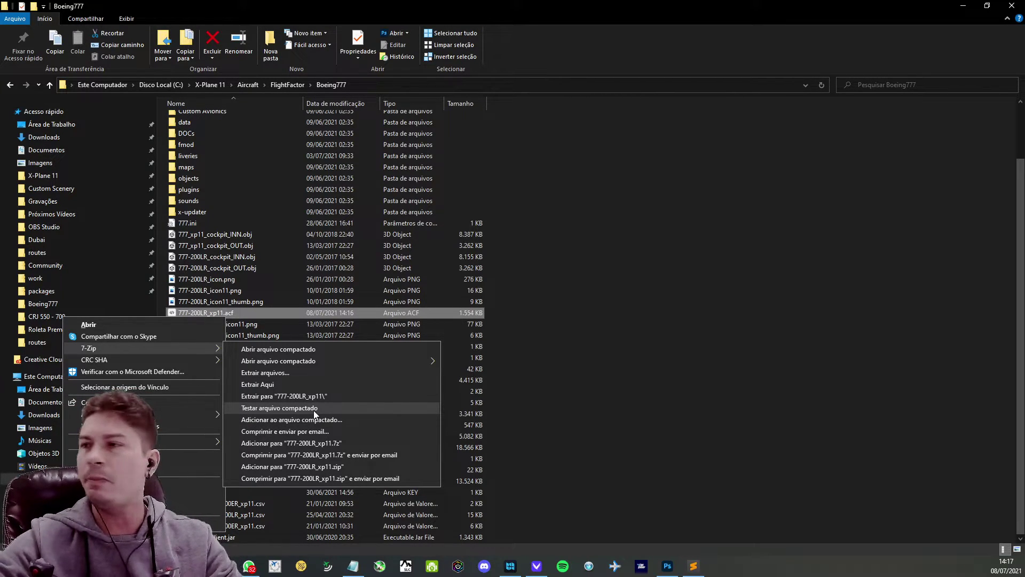
click(707, 202)
click(963, 5)
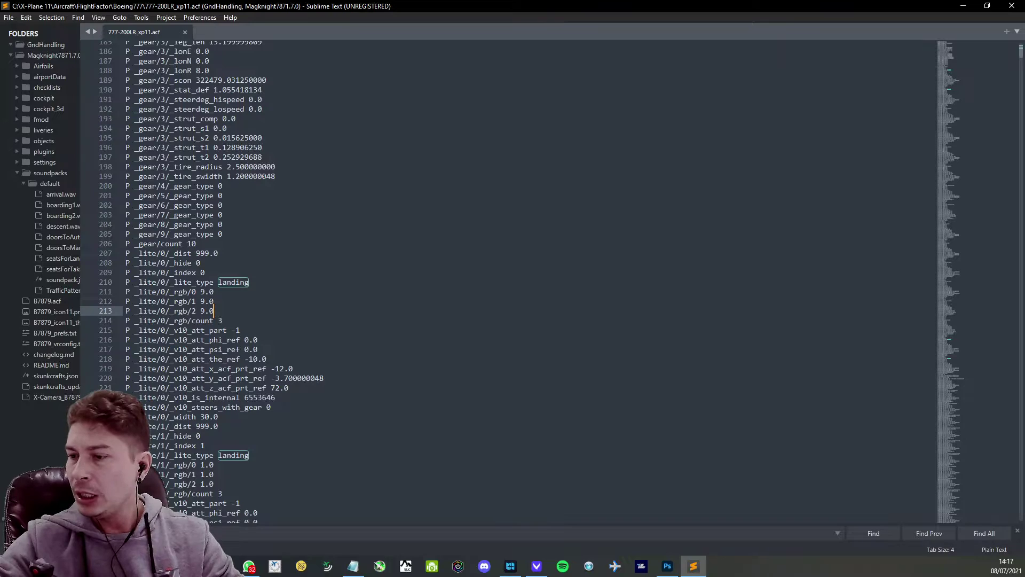
Set the three RGB values of landing light _lite/0 back to 1.0.
click(203, 292)
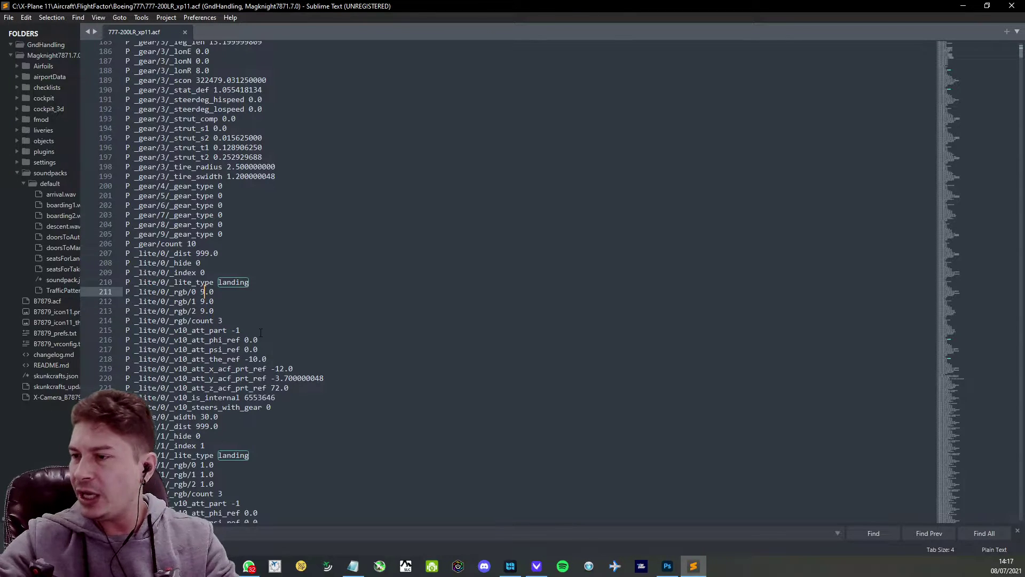
key(BackSpace)
text(1)
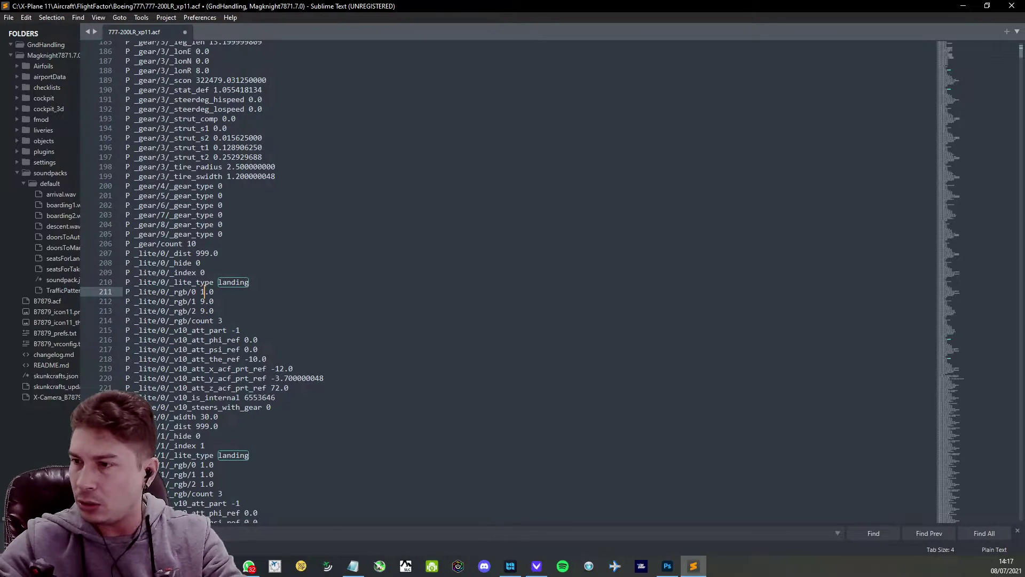
click(201, 301)
key(Delete)
text(1)
click(201, 311)
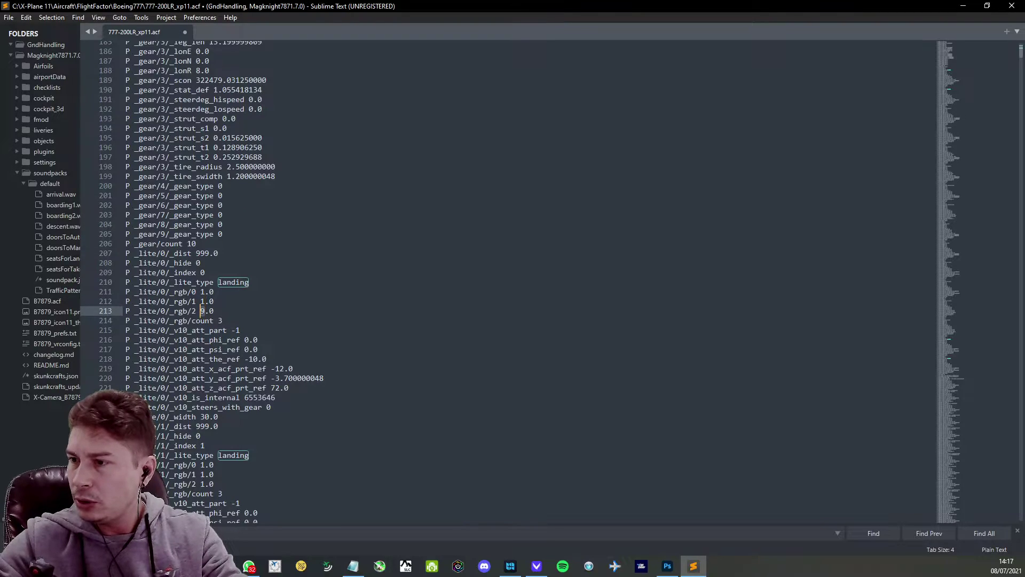
key(Delete)
text(1)
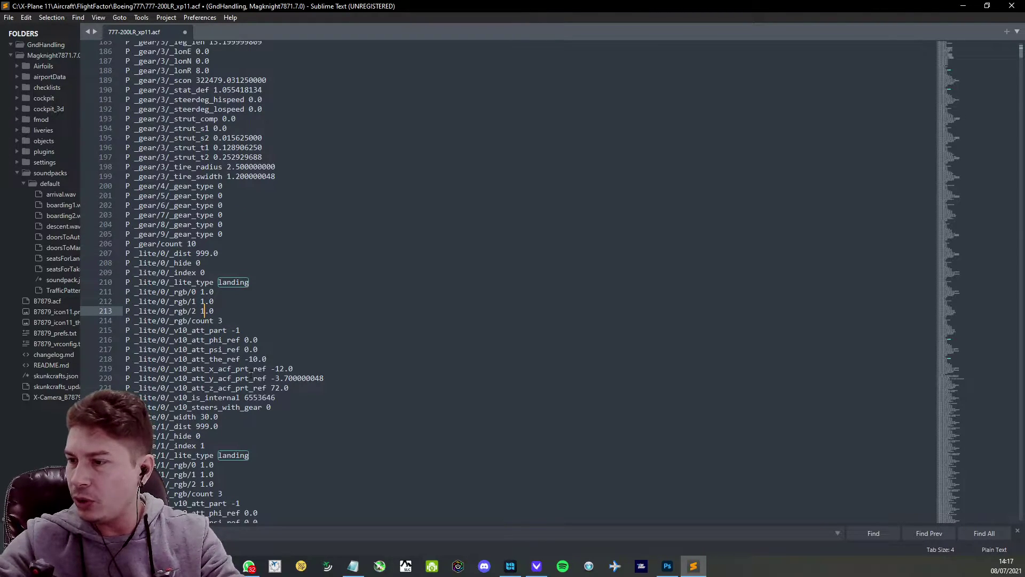
Set _rgb/0, _rgb/1 and _rgb/2 of the first landing light, _lite/0, to 9.0.
scroll(239, 401, down, 3)
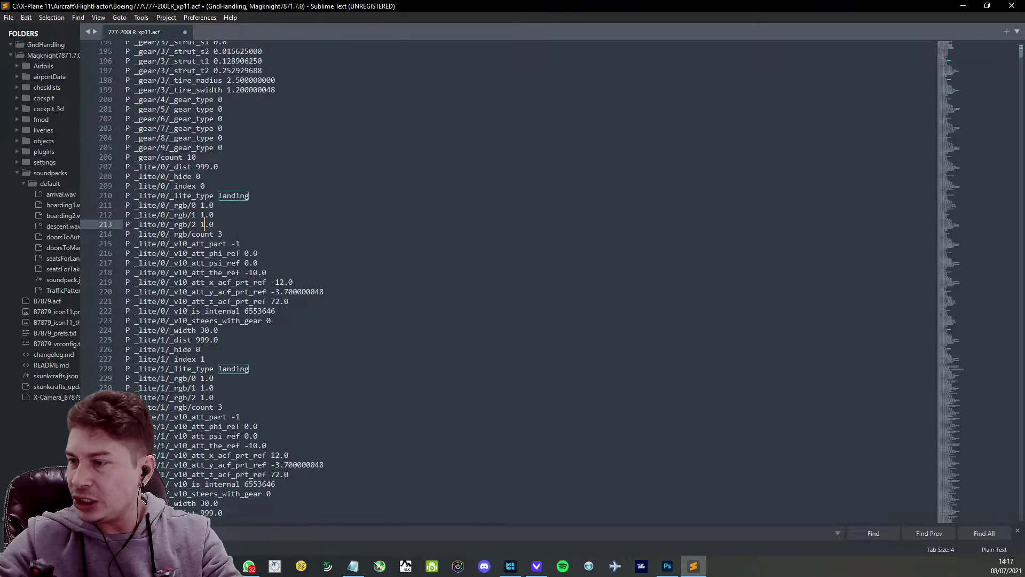
click(205, 378)
key(Left)
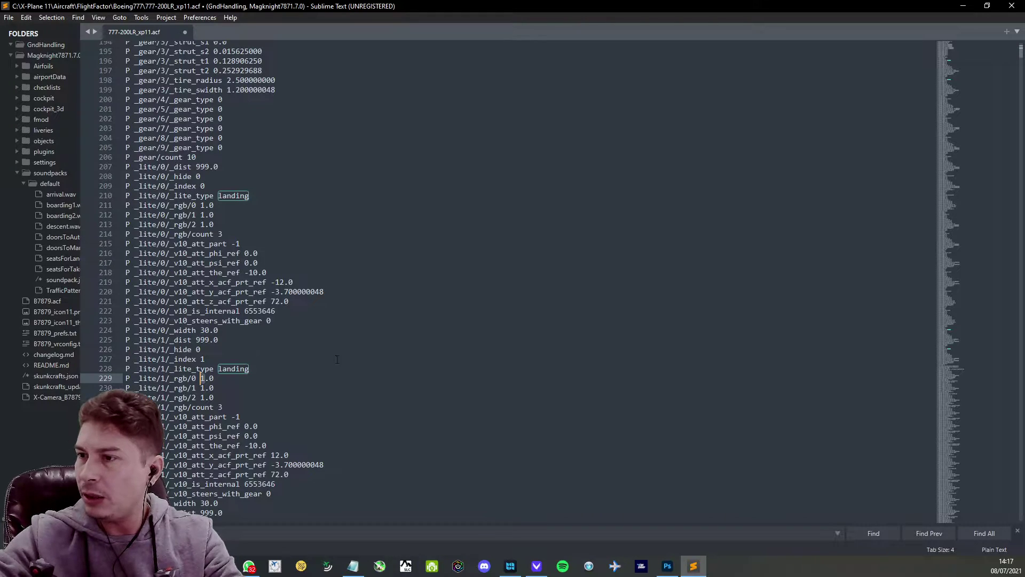
click(201, 205)
key(Delete)
text(9)
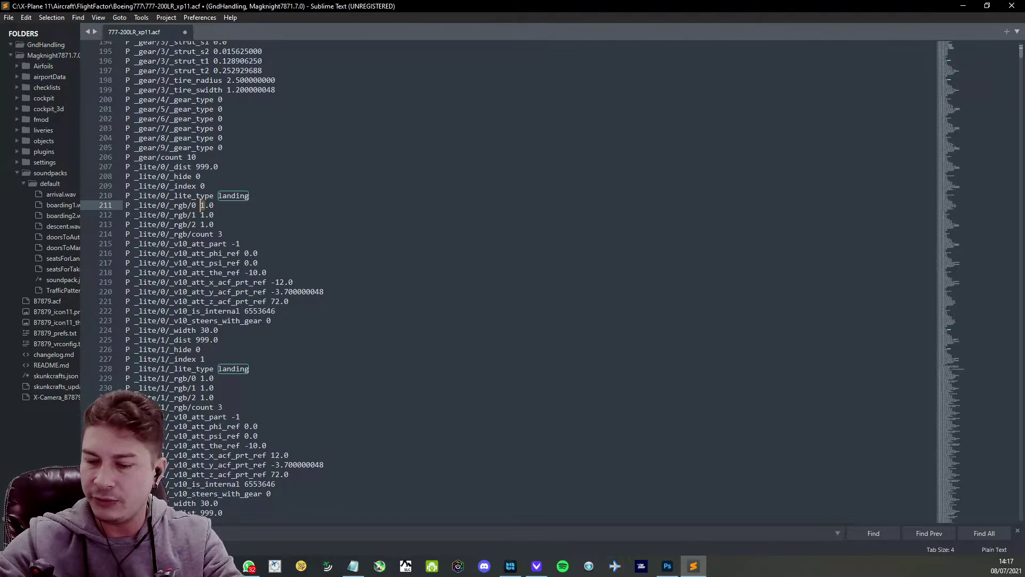
click(200, 215)
key(Delete)
text(9)
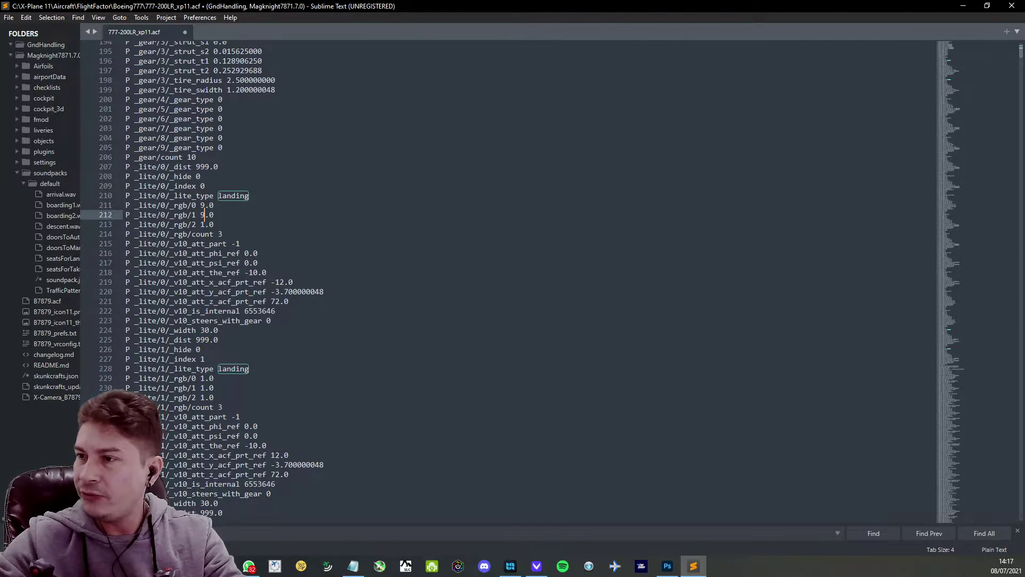
click(201, 224)
key(Delete)
text(9)
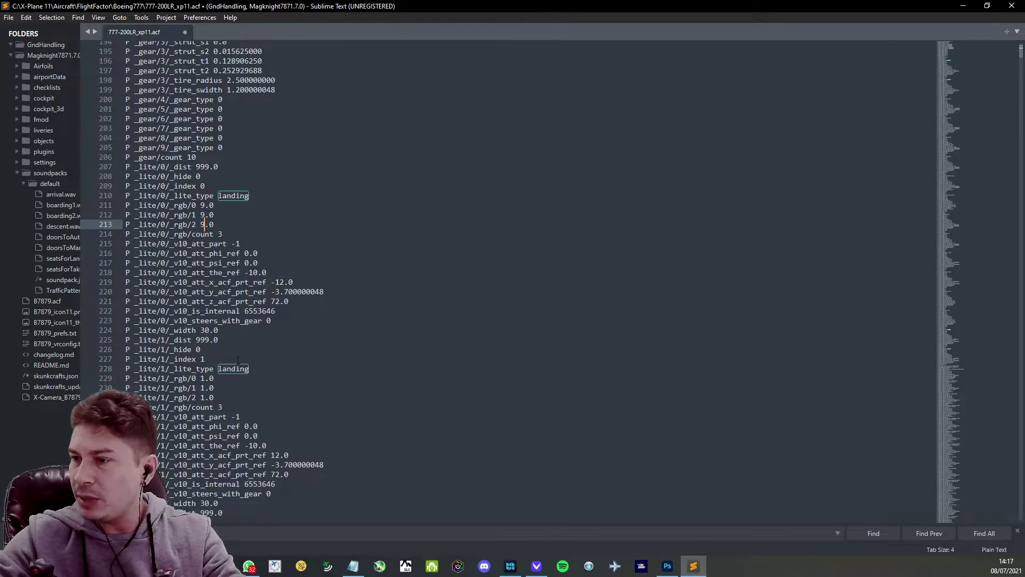
Set _rgb/0, _rgb/1 and _rgb/2 of the second landing light, _lite/1, to 9.0.
click(210, 378)
key(Delete)
text(9)
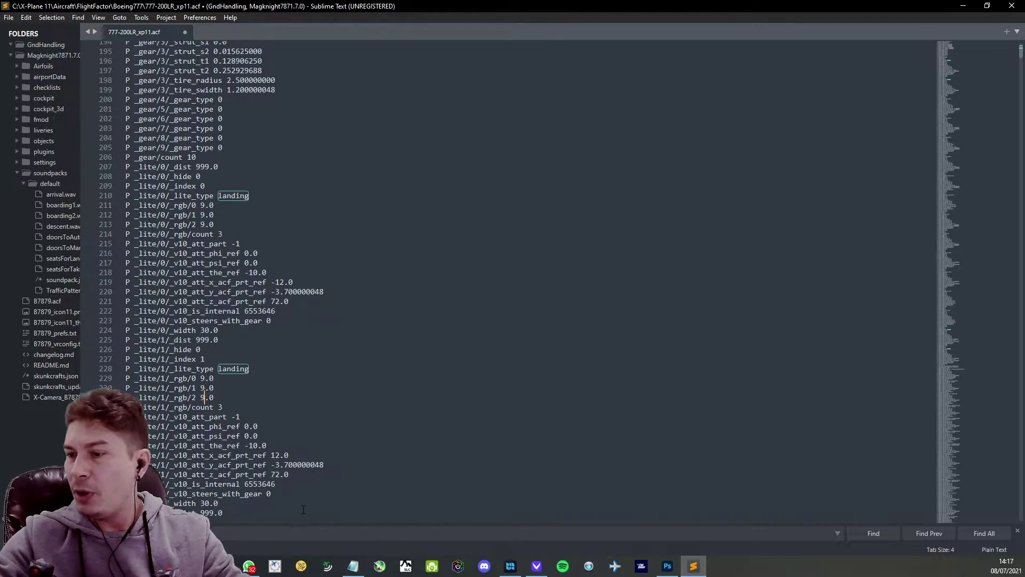
Find the next landing light, _lite/8, and set its _rgb/0, _rgb/1 and _rgb/2 to 9.0.
key(F3)
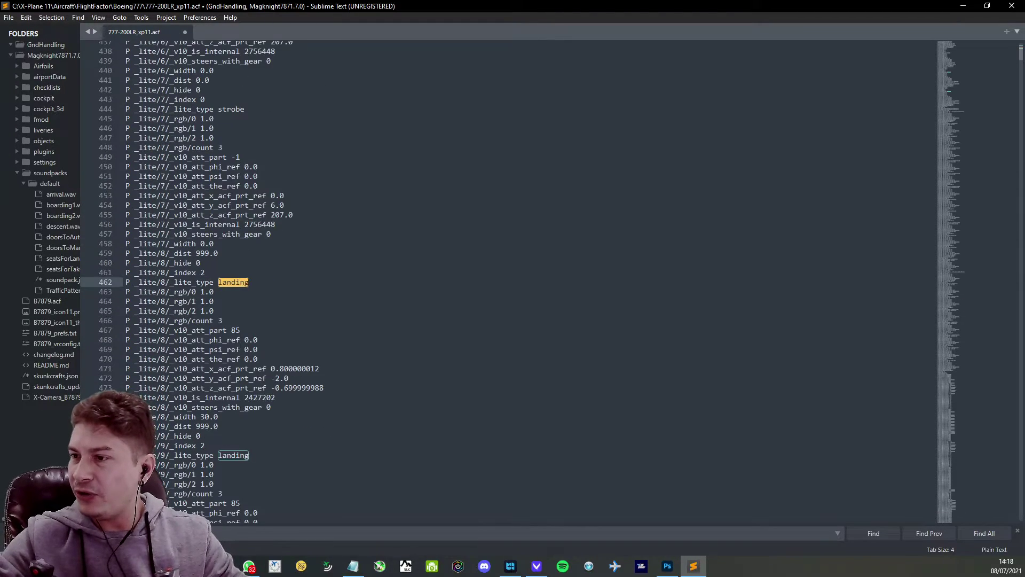
click(203, 292)
key(BackSpace)
text(9)
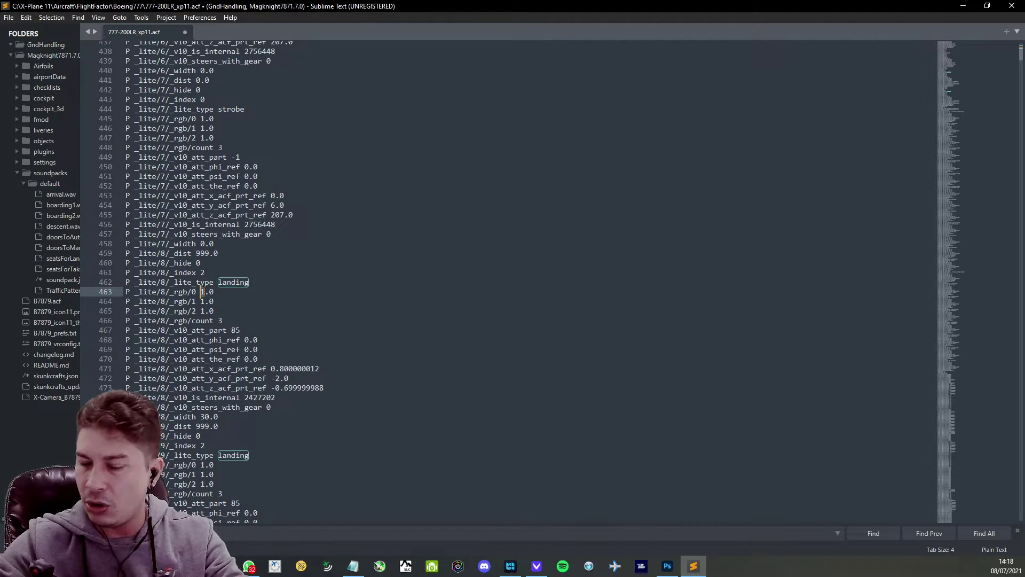
key(Down)
key(Delete)
text(9)
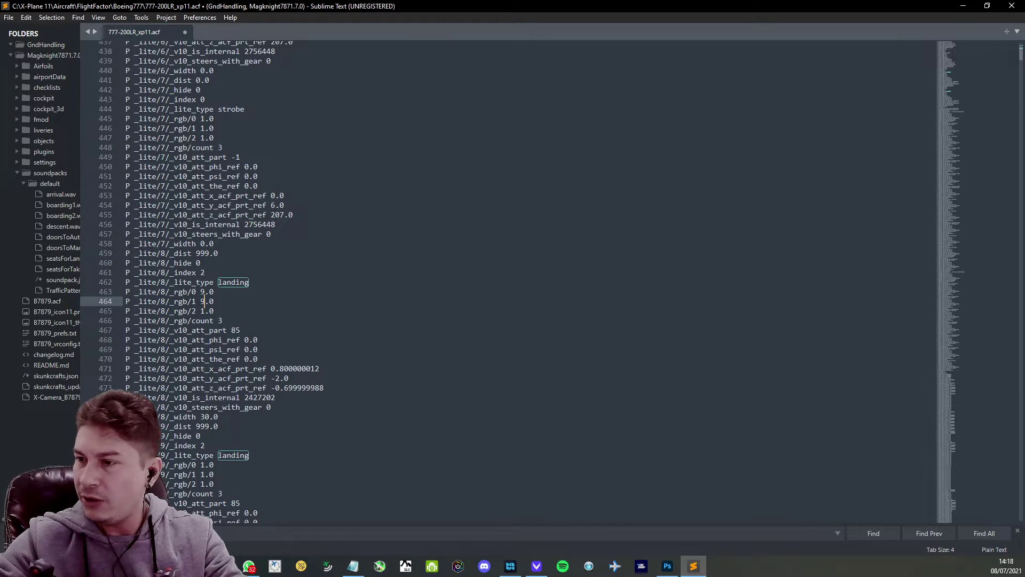
key(Down)
key(BackSpace)
text(9)
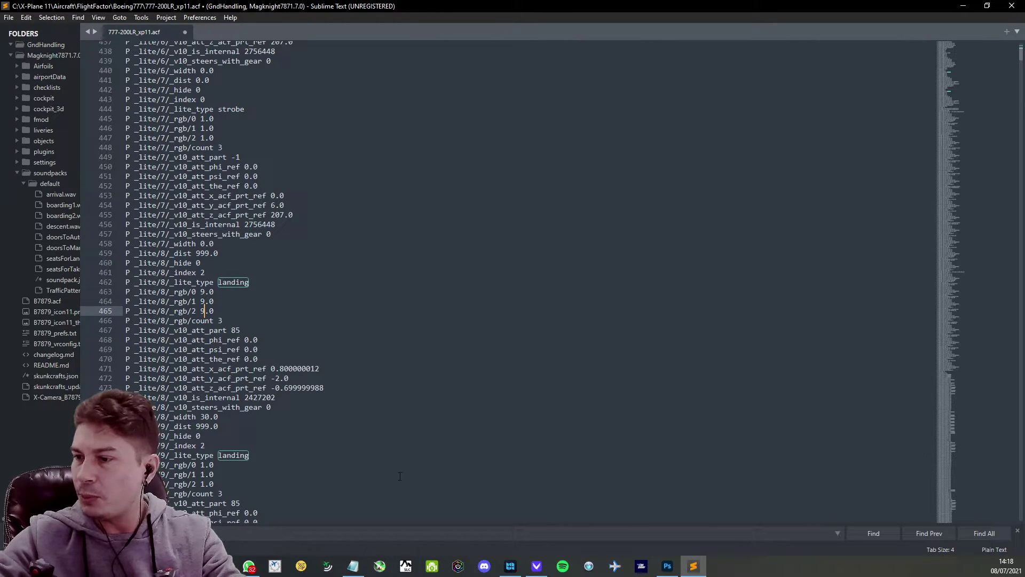
Set _rgb/0, _rgb/1 and _rgb/2 of landing light _lite/9 to 9.0.
click(204, 465)
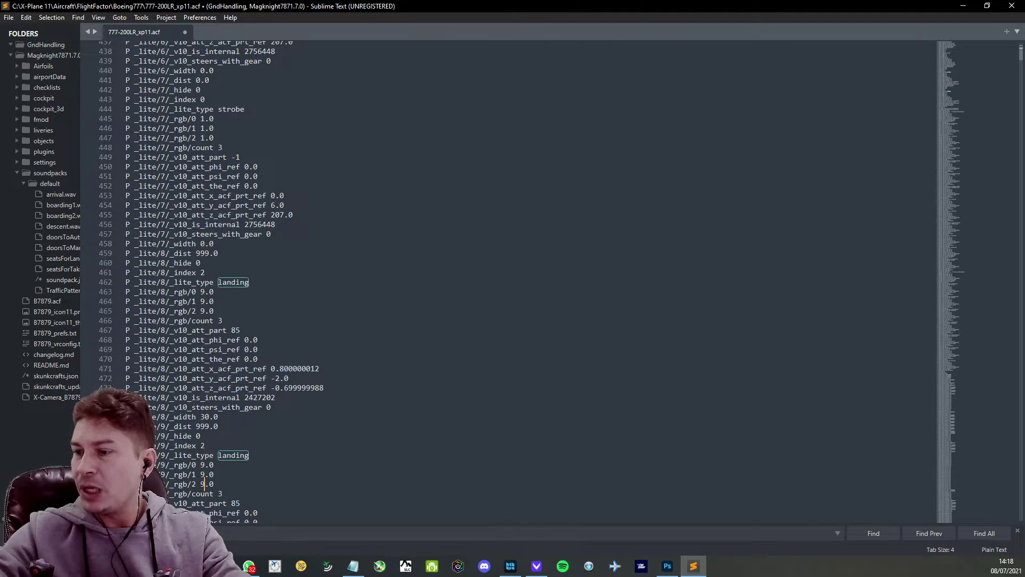
scroll(235, 332, down, 3)
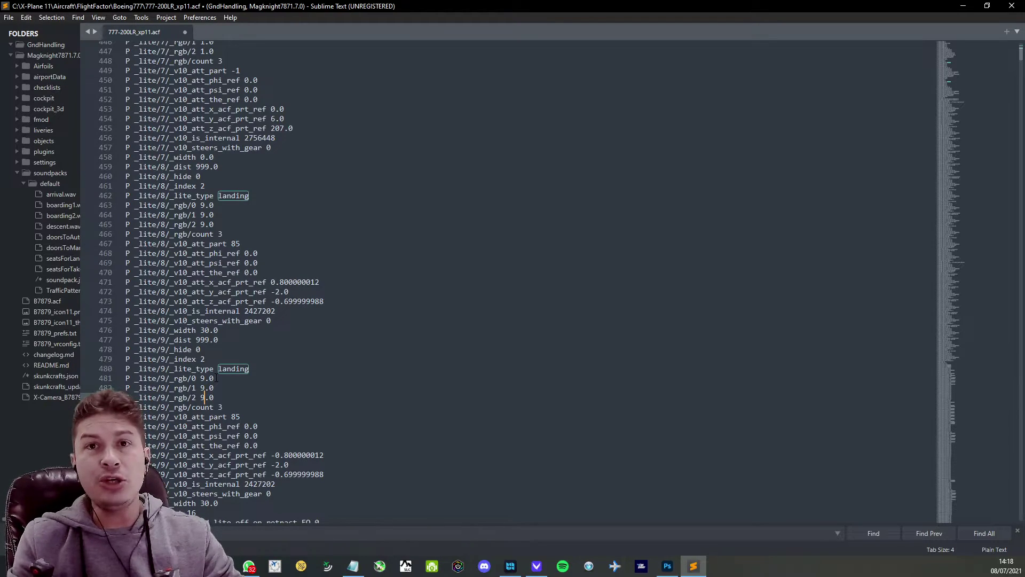
scroll(223, 324, down, 2)
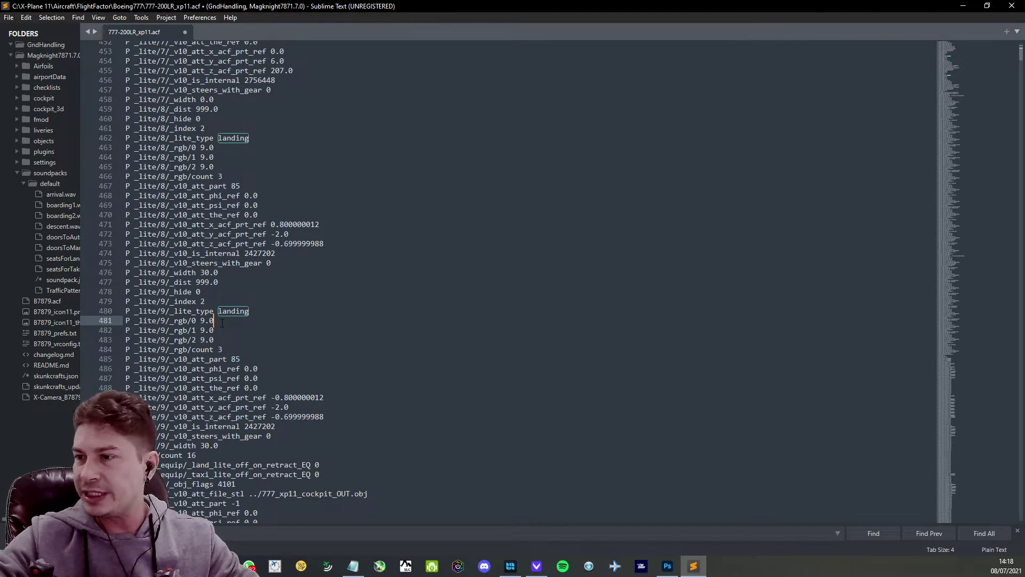
Review the _rgb/0, _rgb/1 and _rgb/2 lines of landing light _lite/9.
click(204, 330)
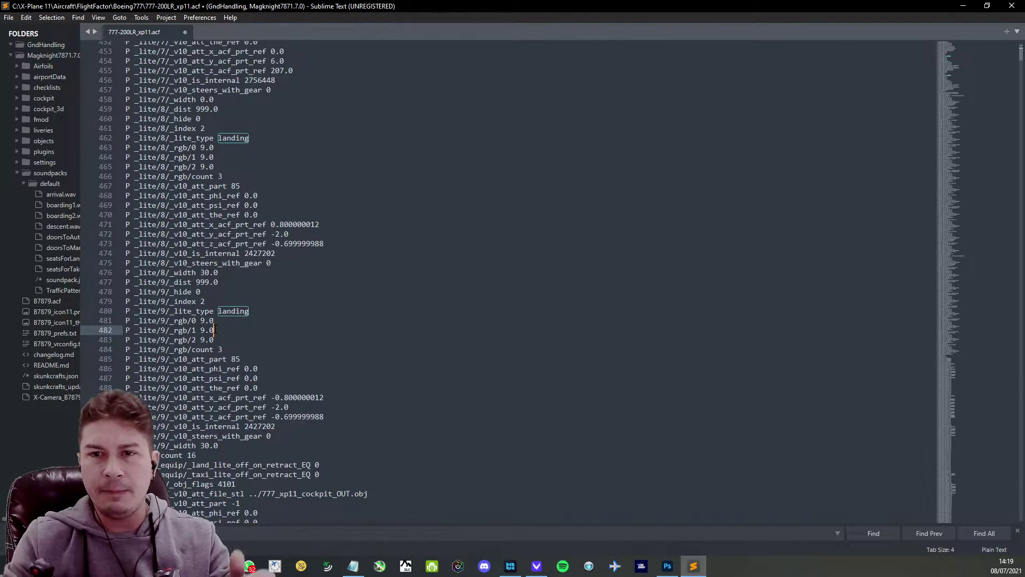
click(204, 330)
click(201, 330)
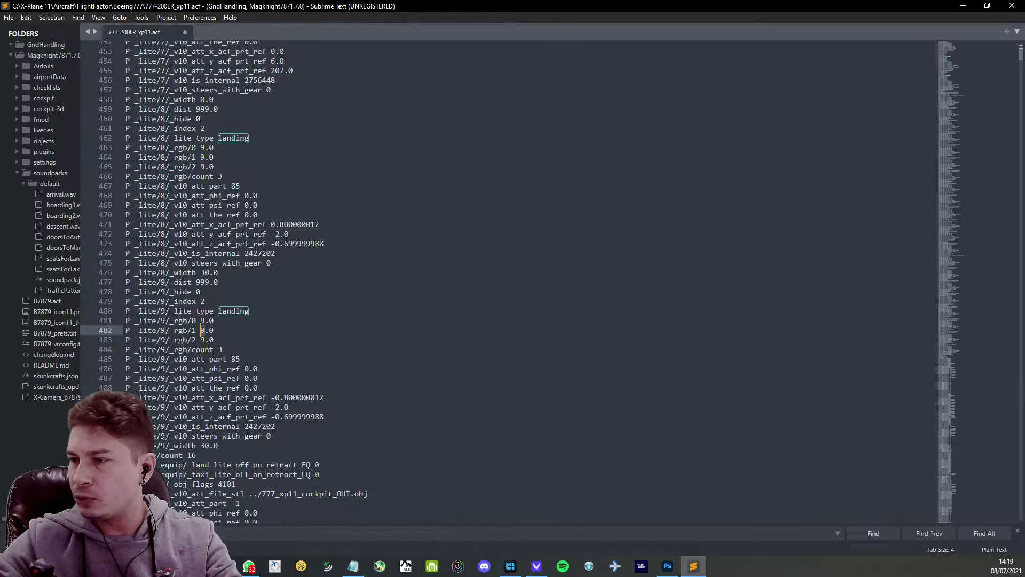
key(Up)
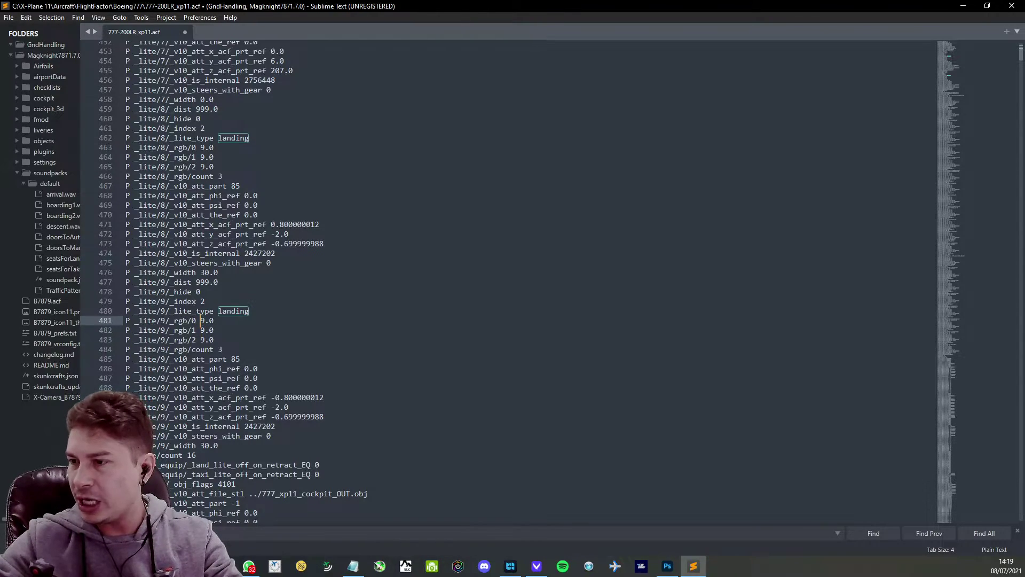
key(Down)
key(Down)
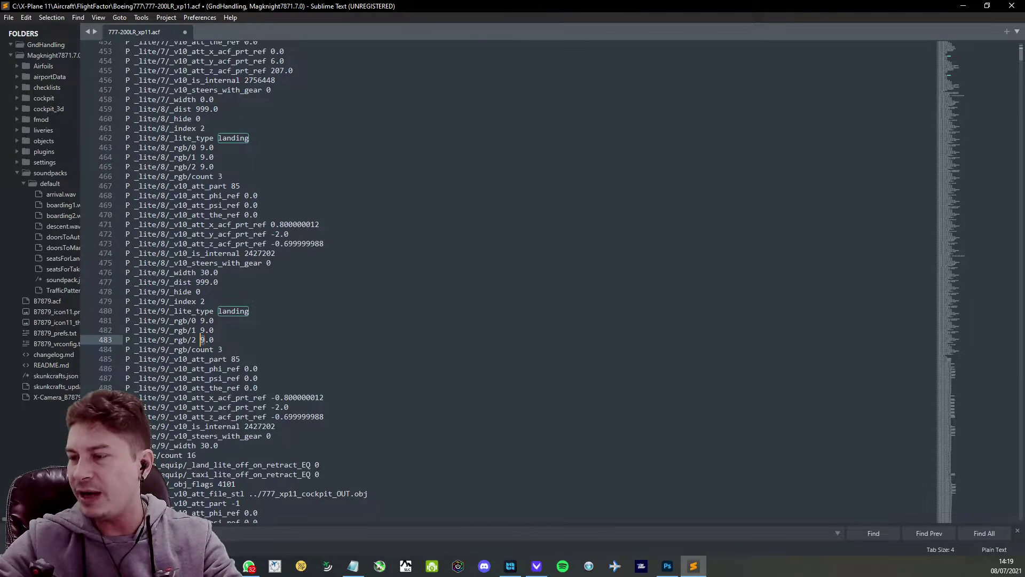
key(Up)
key(Right)
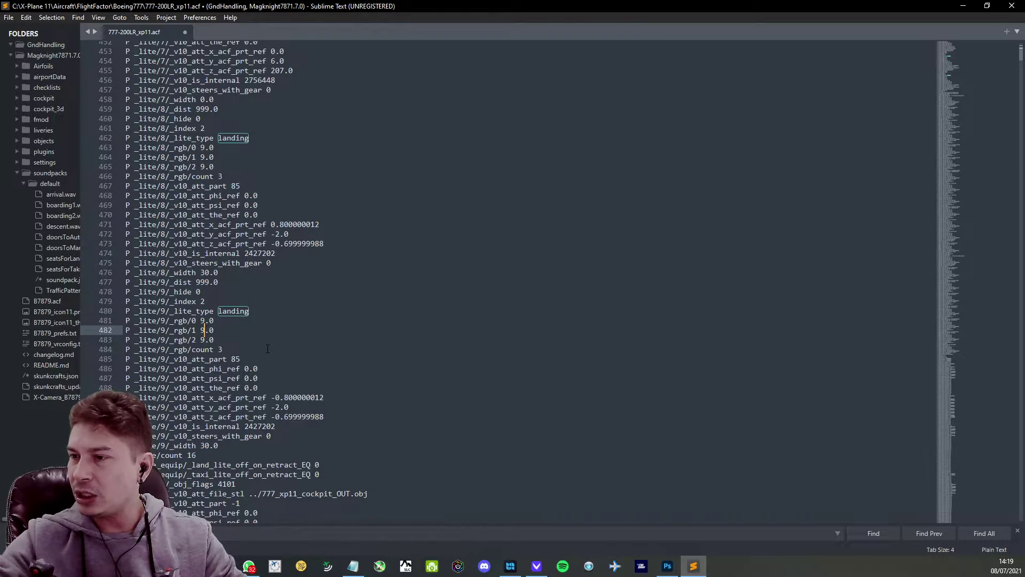
click(229, 341)
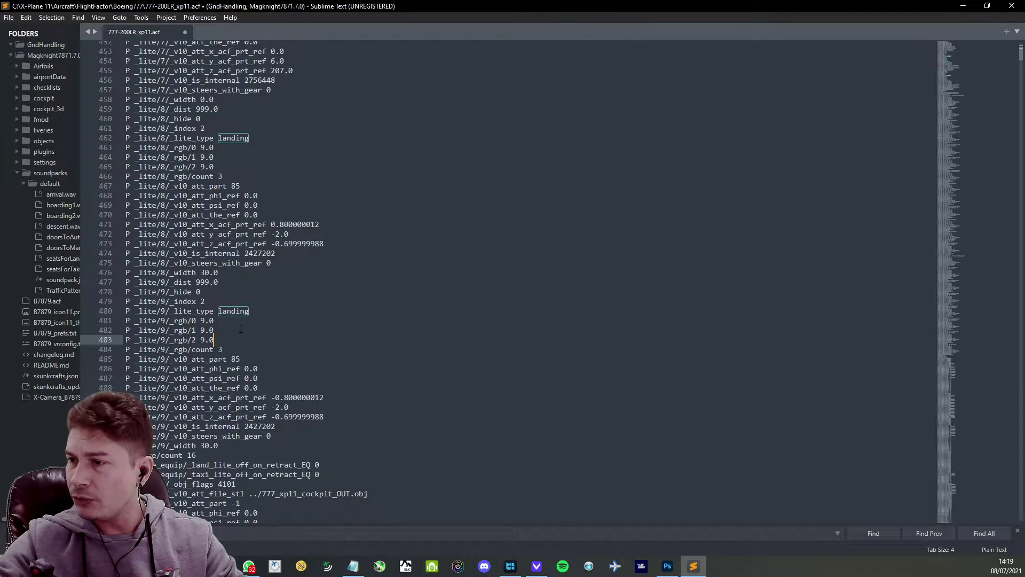
Search for "landing" again and check the RGB values of landing lights _lite/0 and _lite/1.
key(ctrl+f)
key(Return)
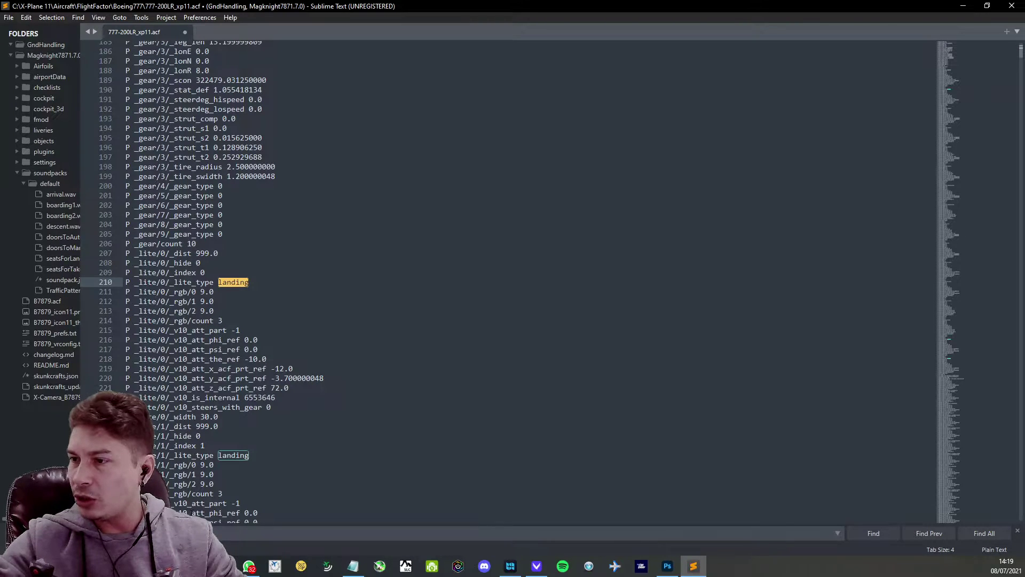
key(Return)
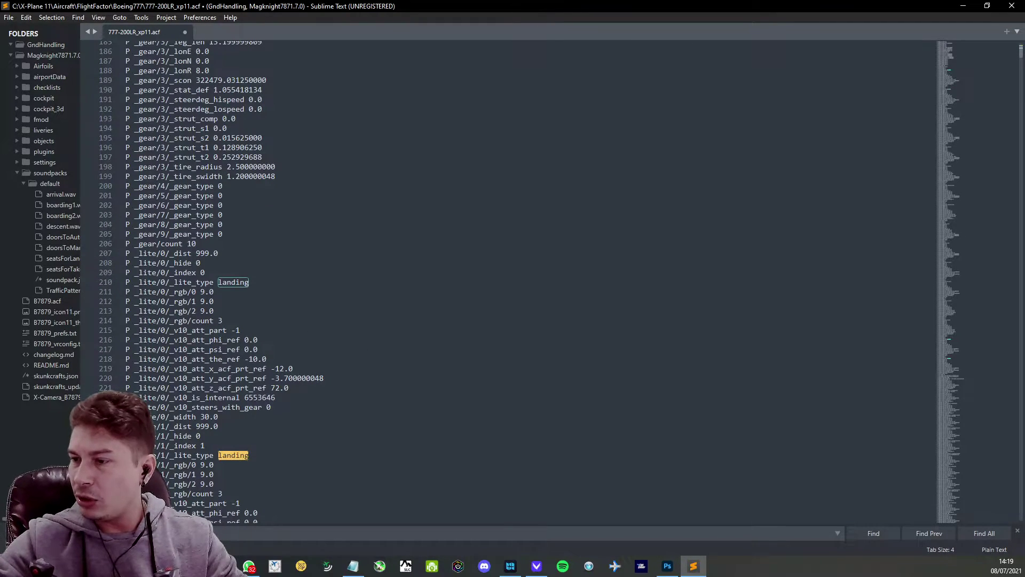
Check the RGB values of landing lights _lite/8 and _lite/9 and save the 777-200LR_xp11.acf file.
key(Return)
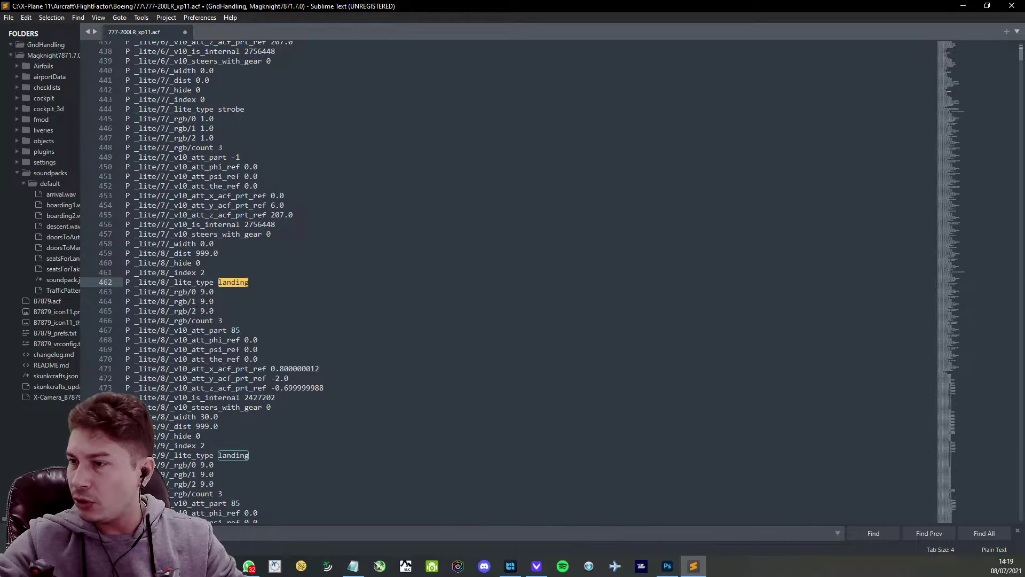
key(Return)
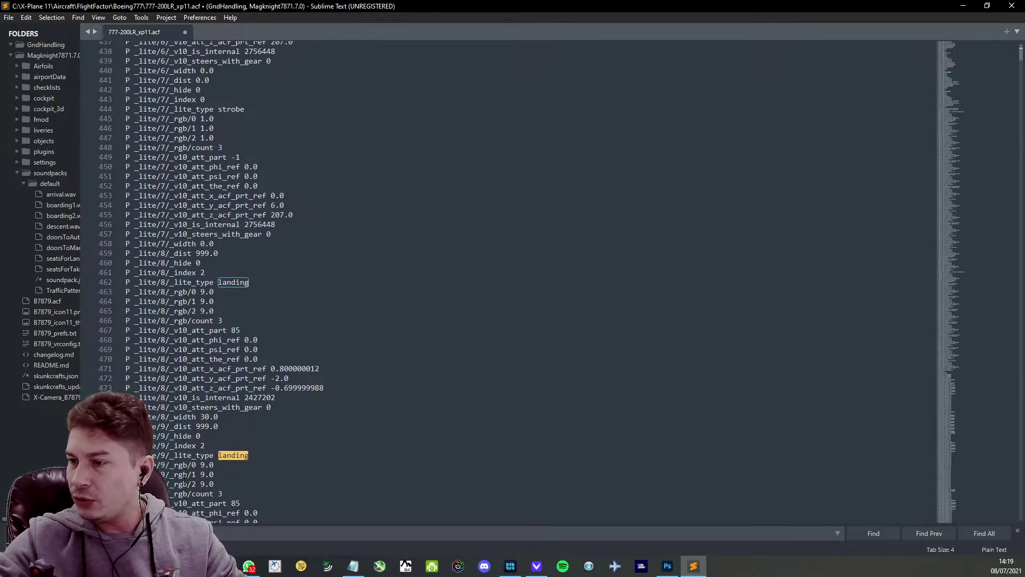
click(256, 442)
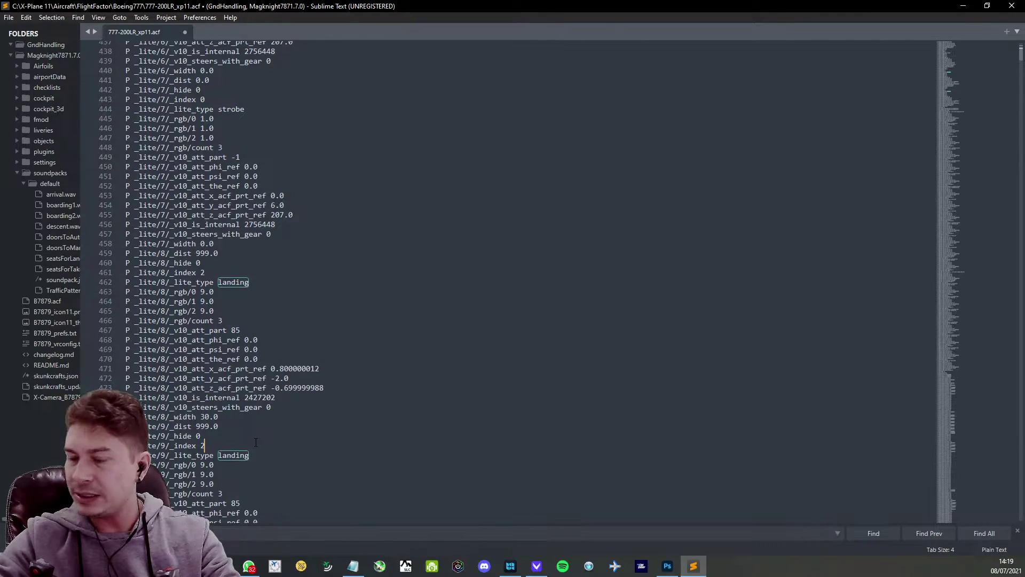
key(ctrl+s)
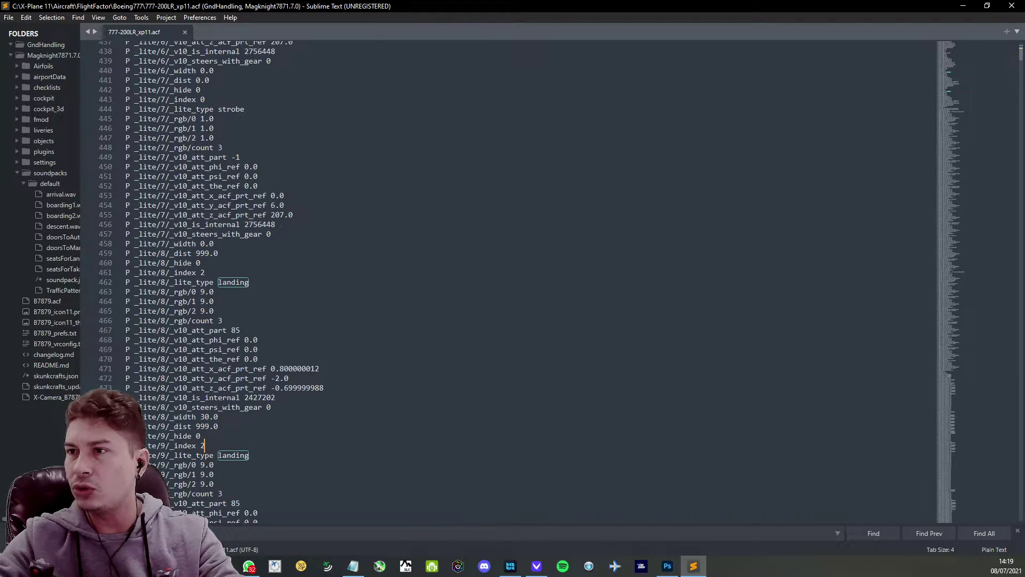
click(10, 19)
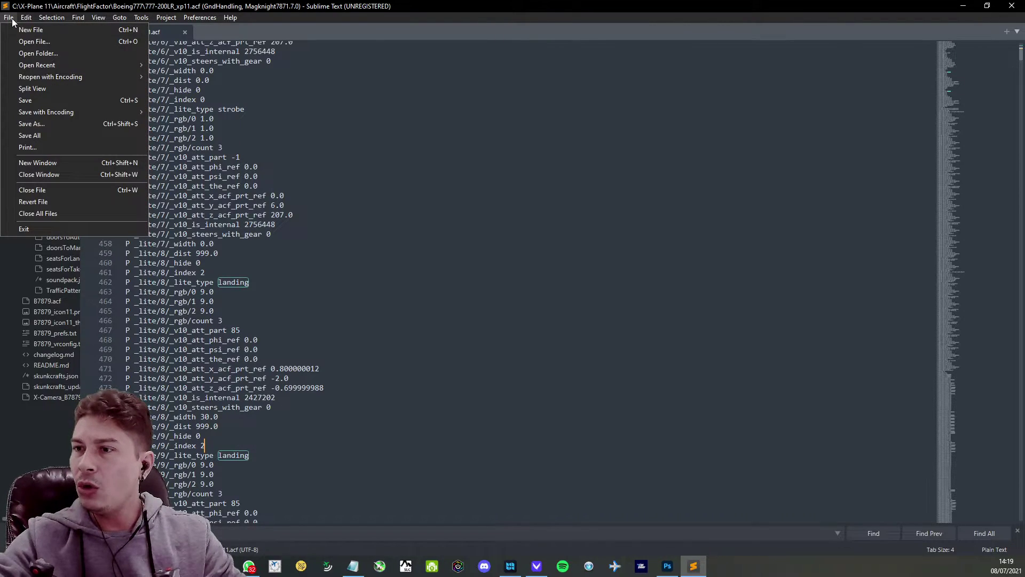
click(126, 102)
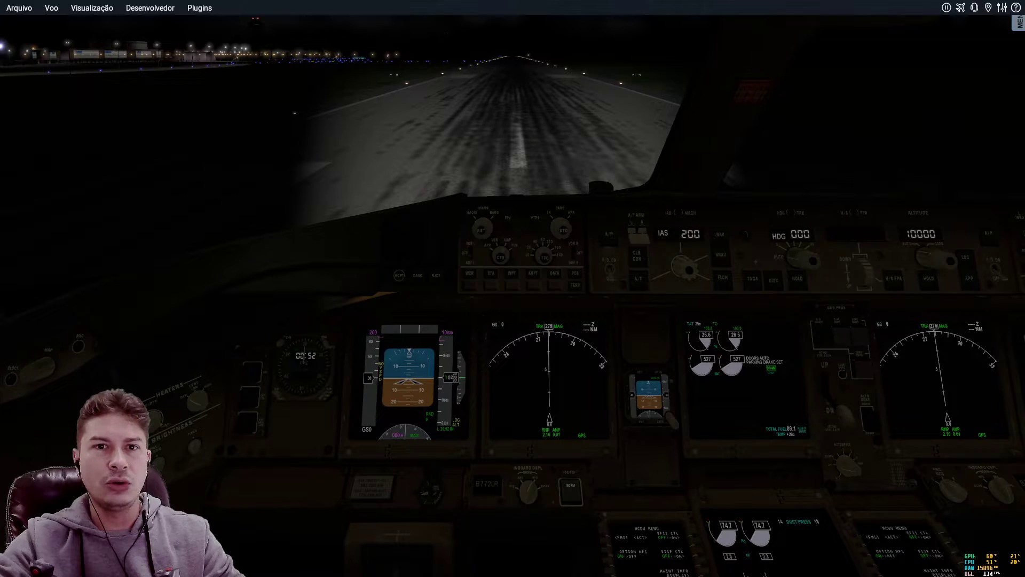
Switch to X-Plane, reload the current aircraft without reloading its art, and turn on the landing lights on the overhead panel.
click(150, 8)
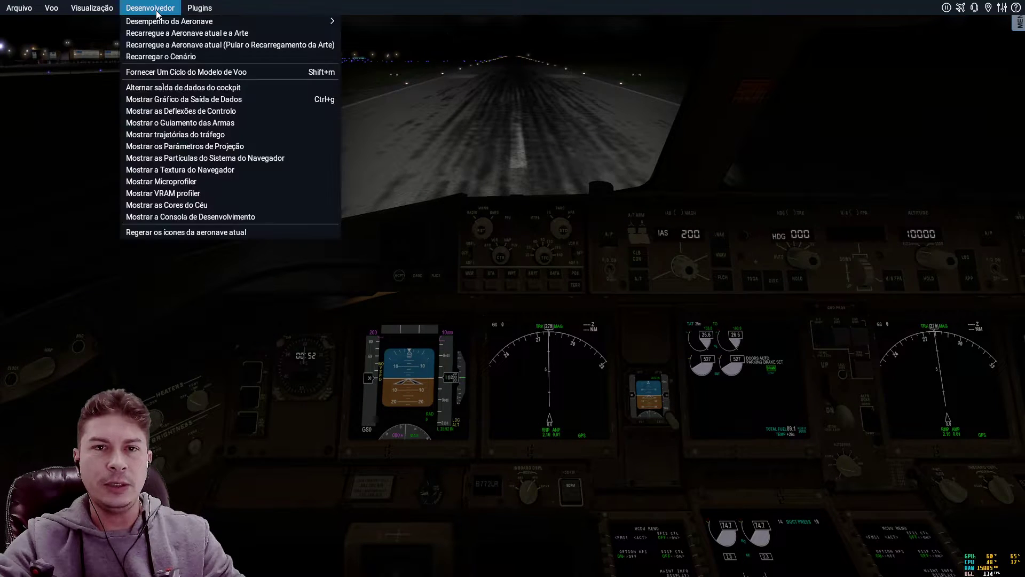
click(151, 47)
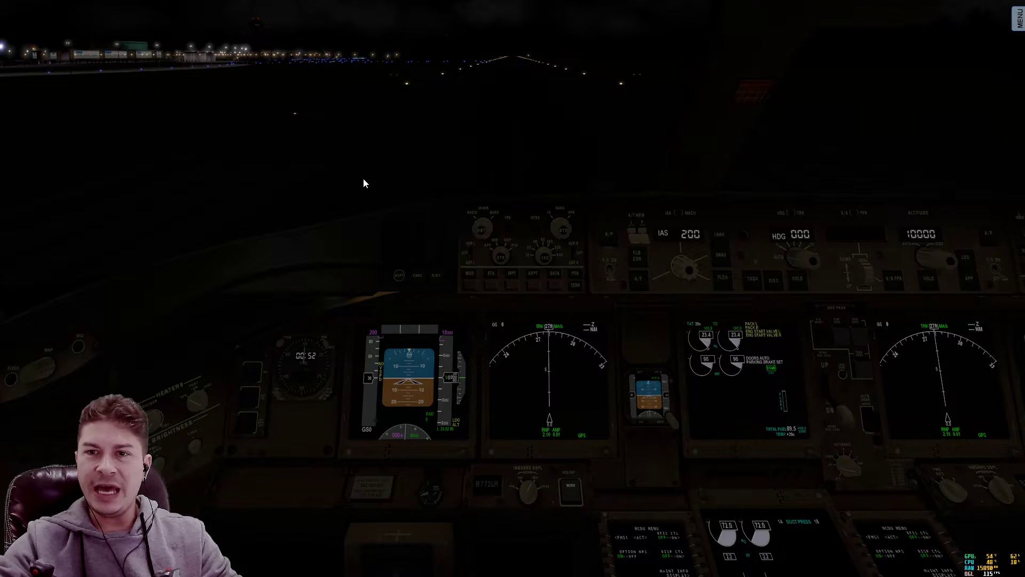
key(Up)
key(Up)
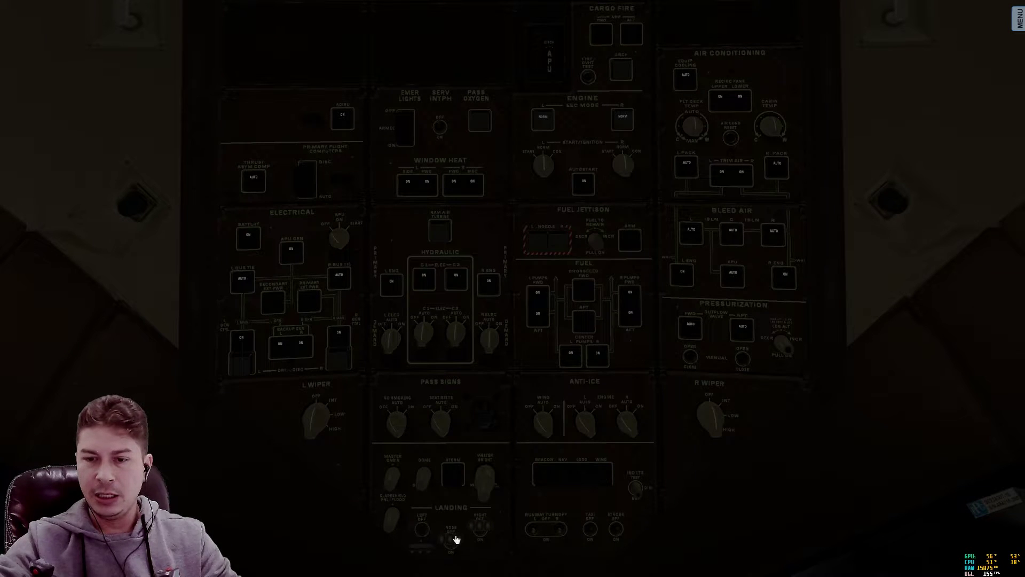
key(Down)
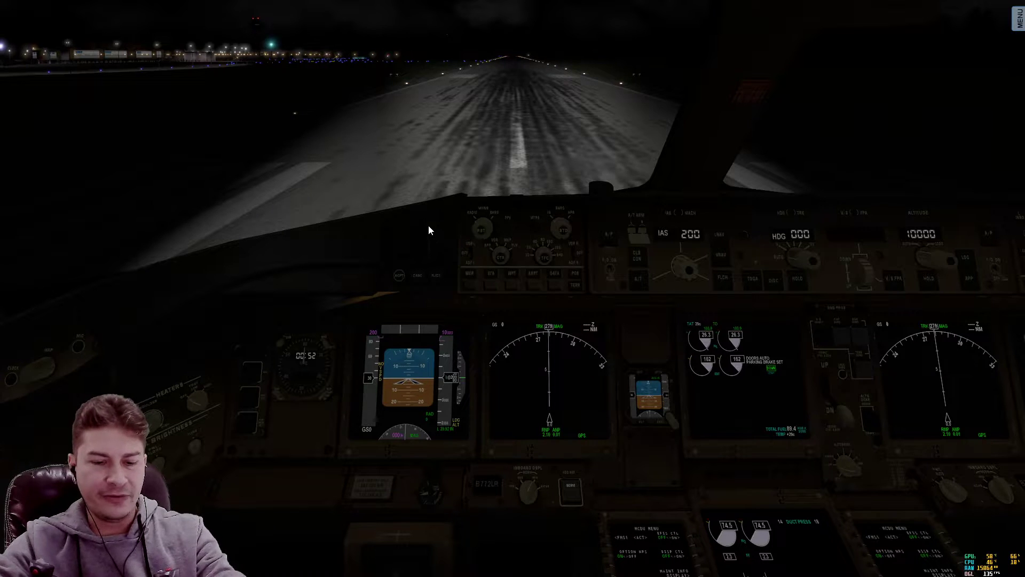
View the landing light beam on the runway from outside behind the aircraft, and return to the cockpit view.
key(shift+4)
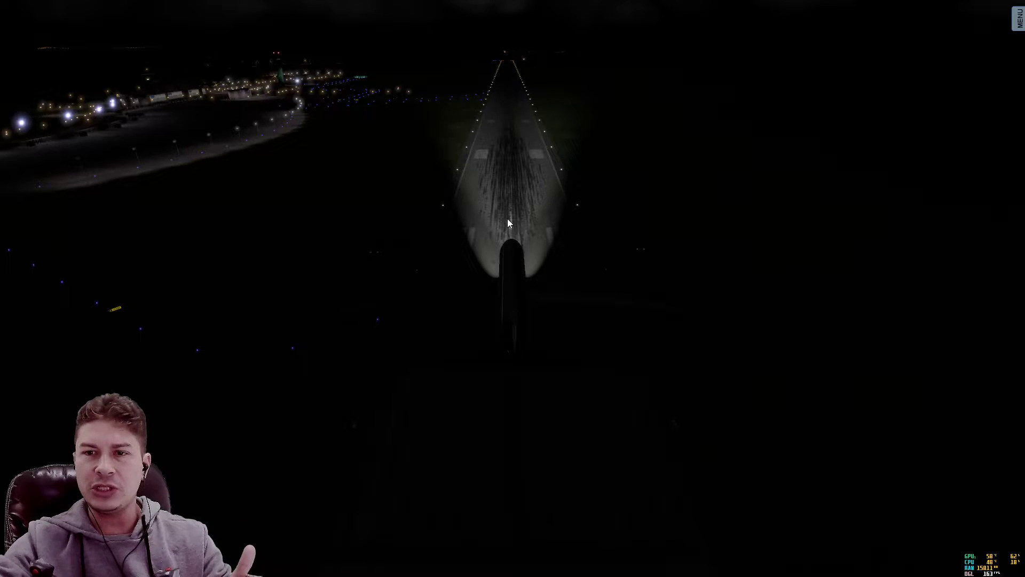
key(shift+9)
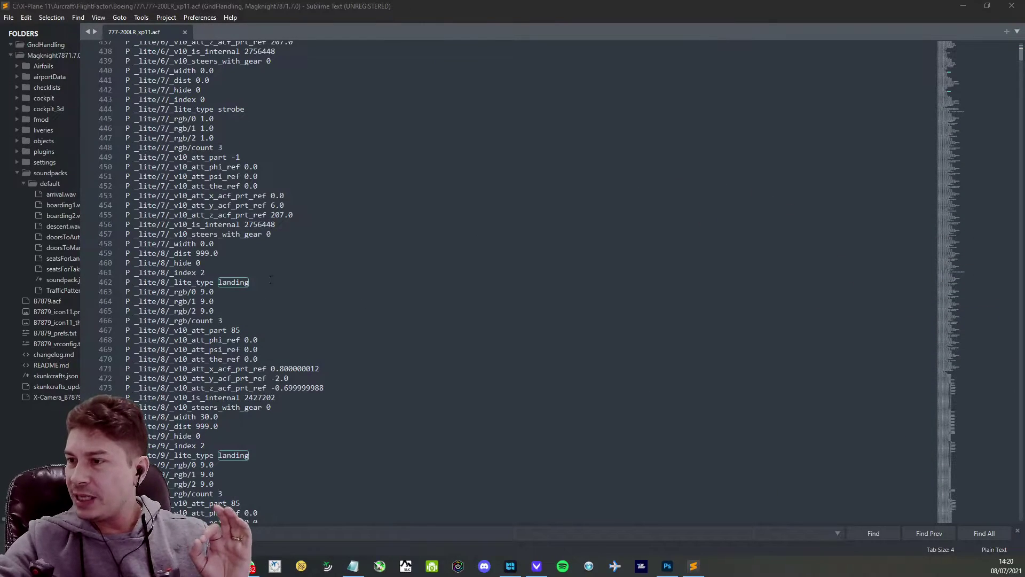
Switch to Sublime Text, search the .acf file for "runway", and clear the search term.
click(256, 282)
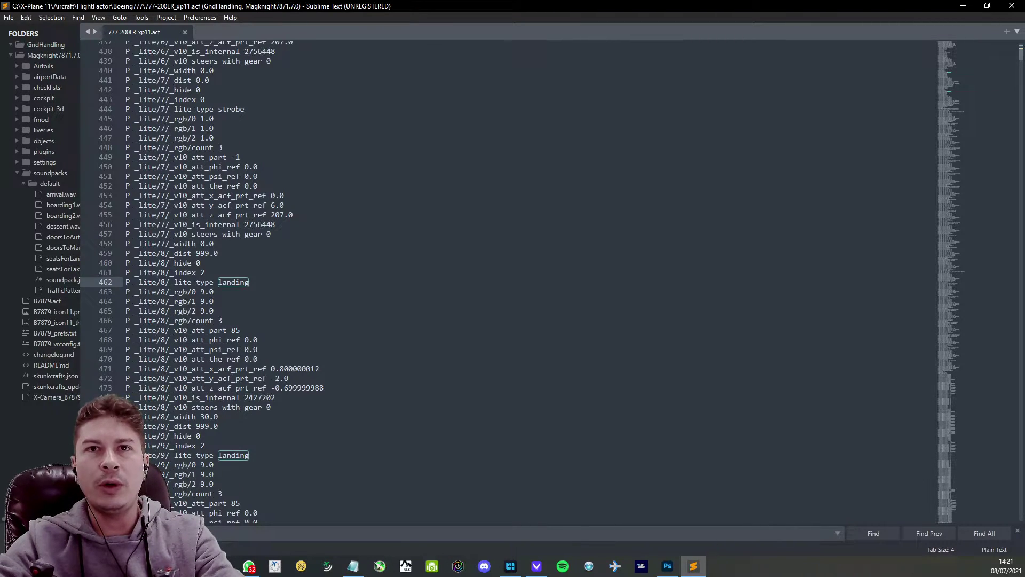
click(159, 534)
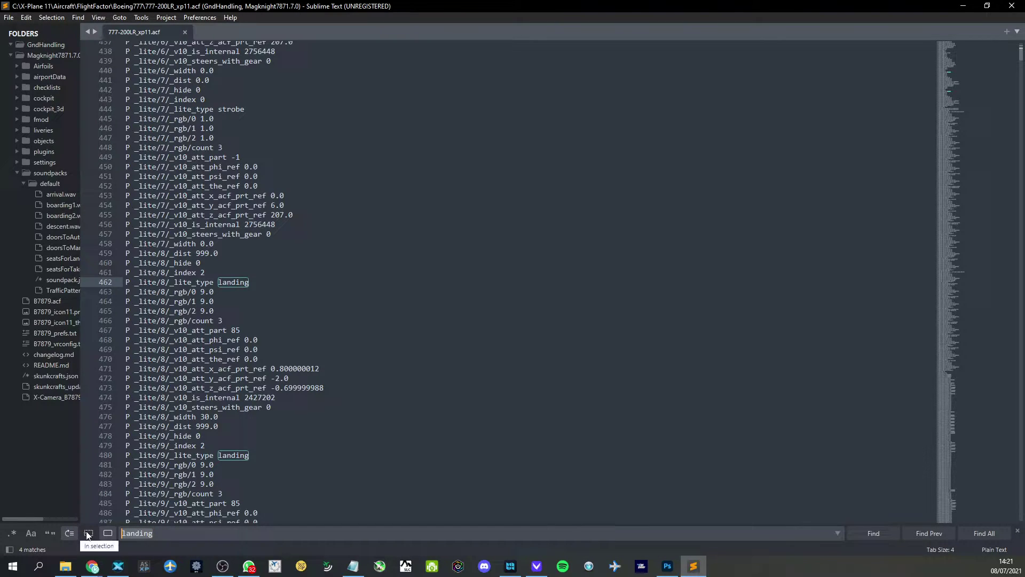
text(runway)
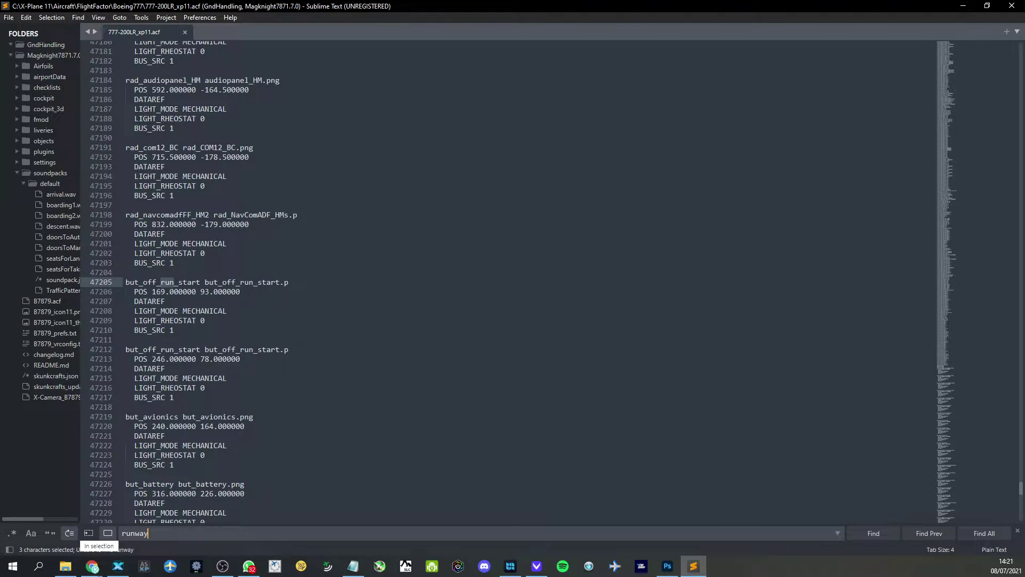
key(ctrl+a)
key(BackSpace)
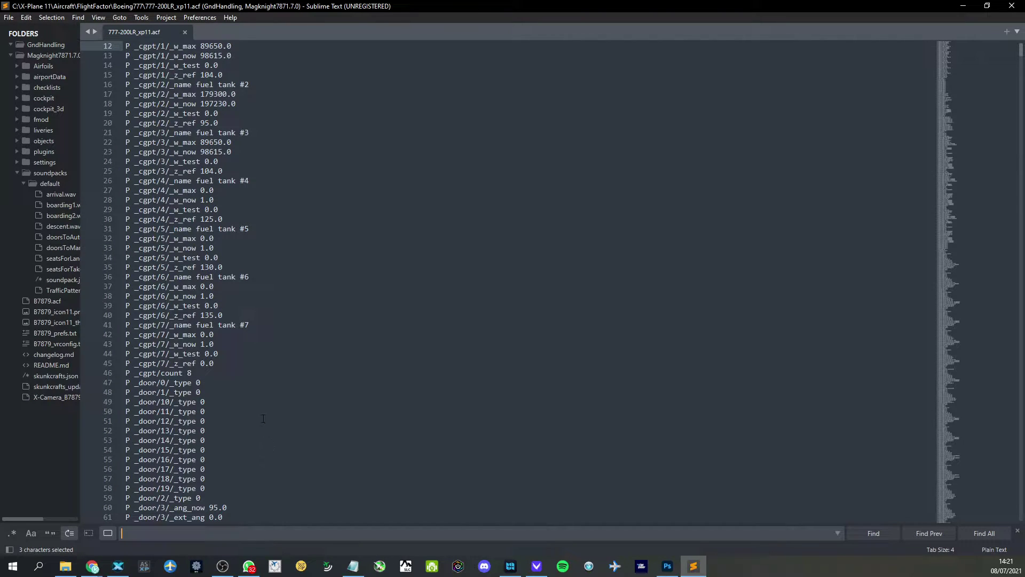
Search the .acf file for "generic" and compare the _lite/10 generic light entry with the _lite/1 landing light.
scroll(965, 85, up, 4)
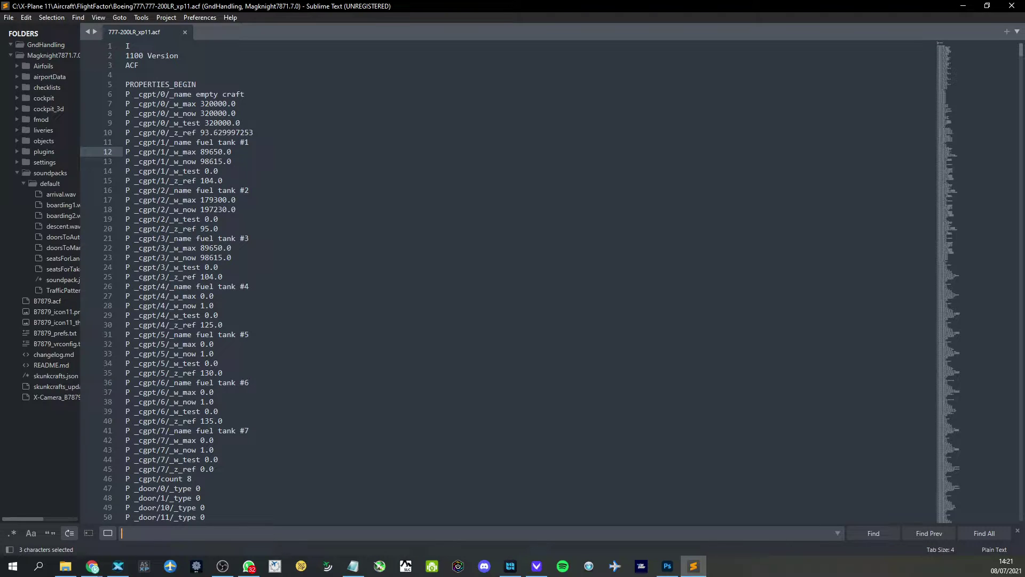
text(gener)
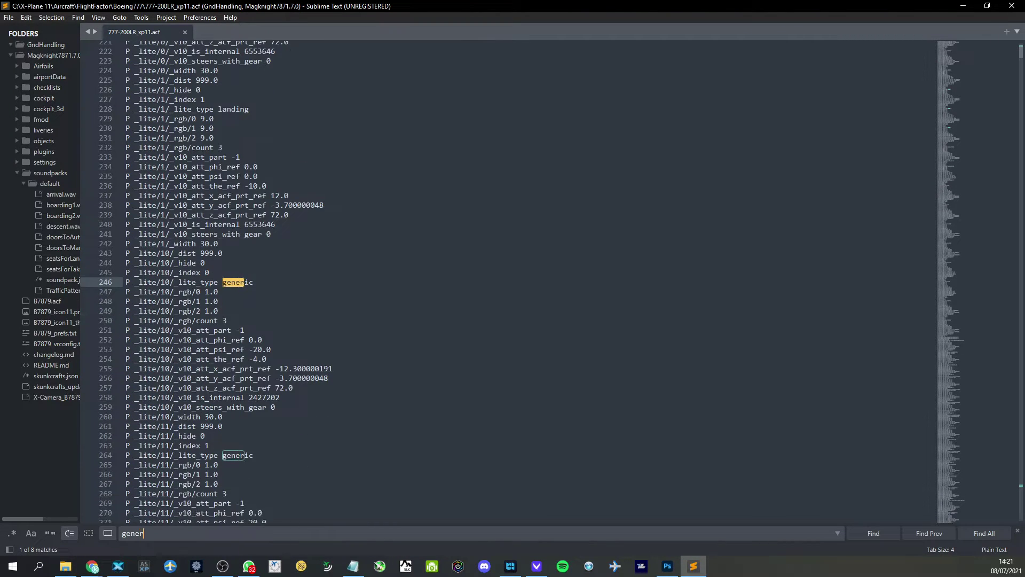
text(ic)
key(alt+Tab)
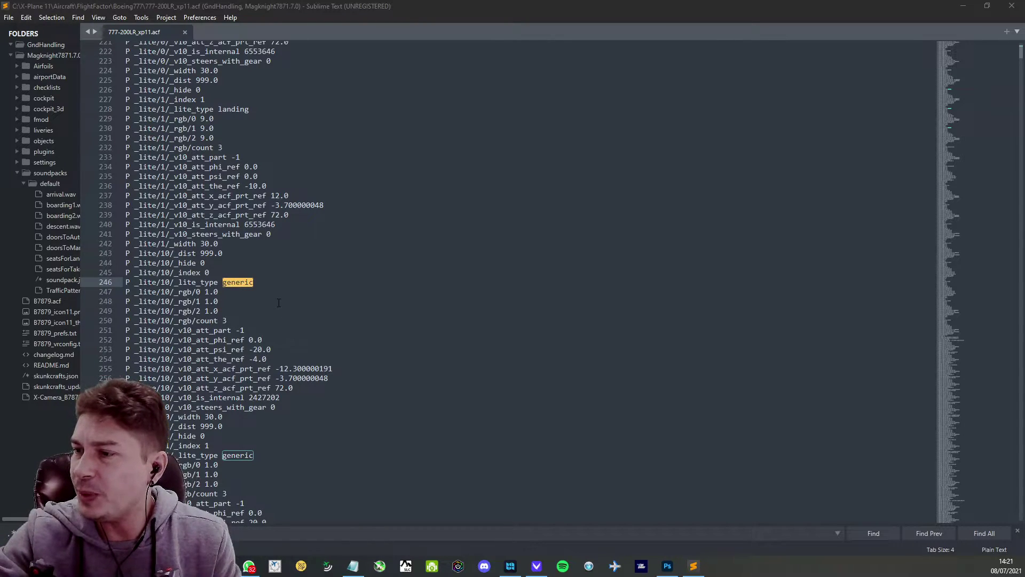
key(alt+Tab)
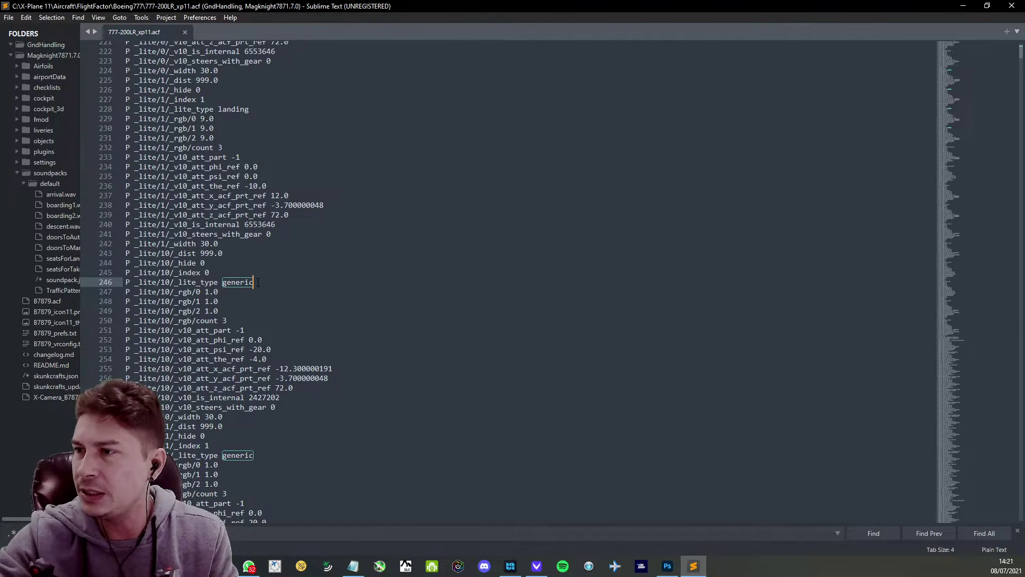
click(252, 110)
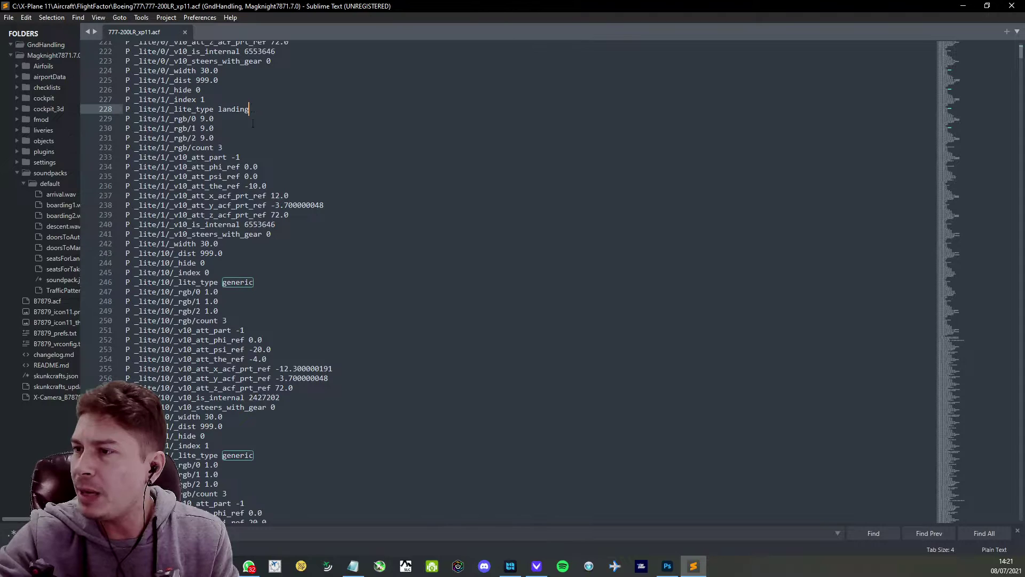
click(256, 282)
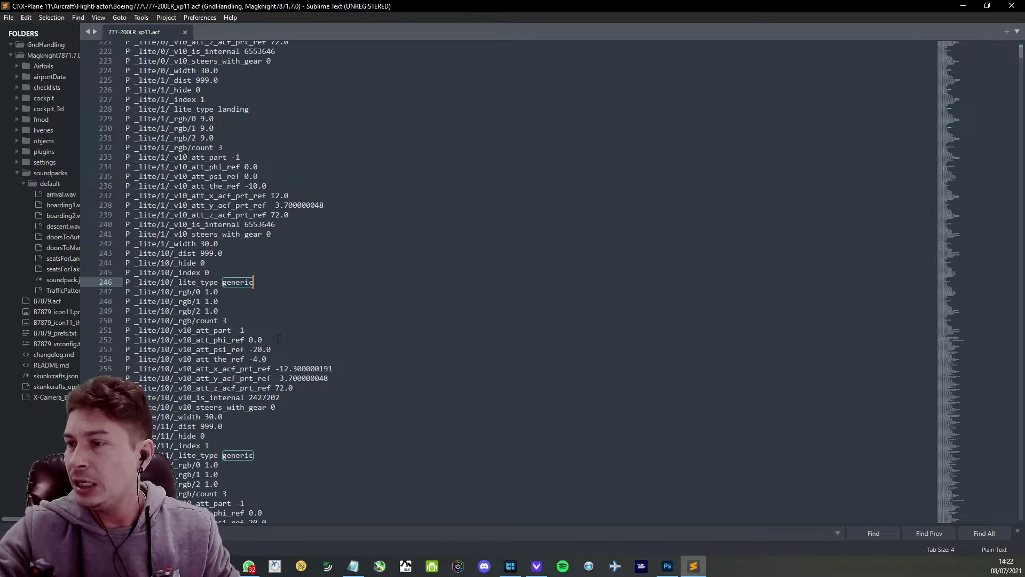
Set _rgb/0, _rgb/1 and _rgb/2 of generic light _lite/10 to 9.0.
click(206, 292)
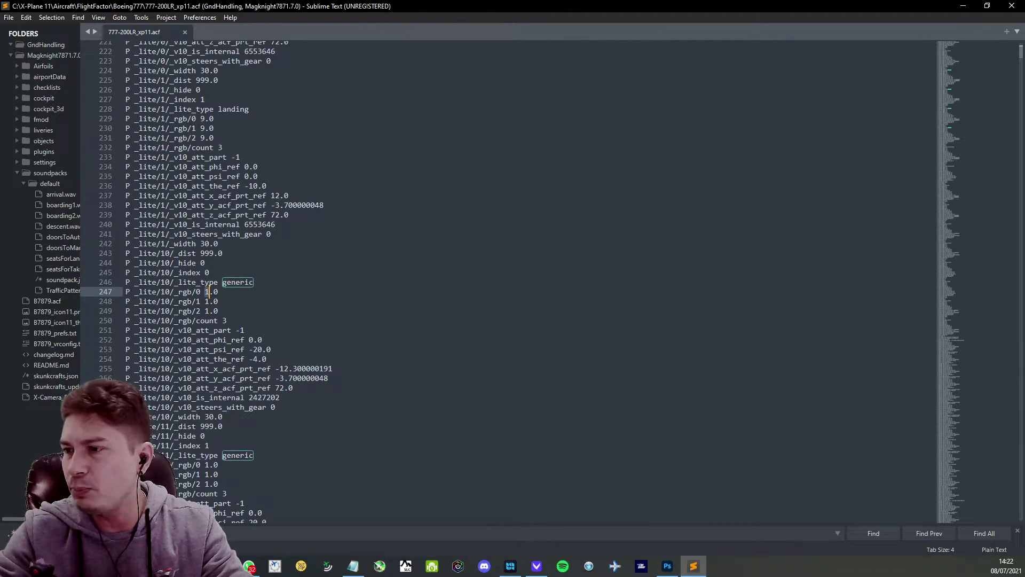
key(Delete)
text(9)
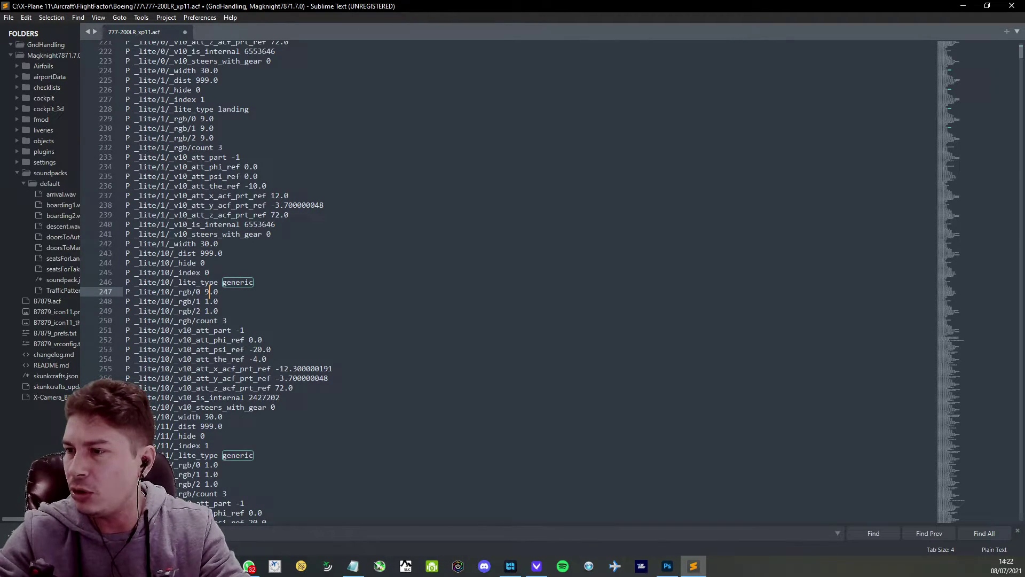
click(206, 301)
key(Delete)
text(9)
click(206, 312)
key(Delete)
text(9)
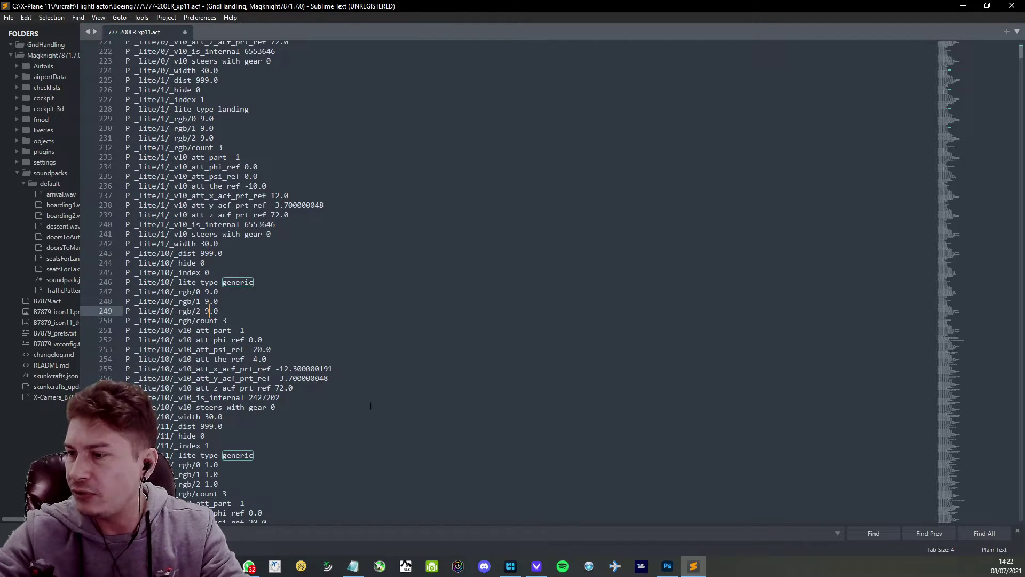
Set _rgb/0, _rgb/1 and _rgb/2 of generic light _lite/11 to 9.0.
click(227, 455)
scroll(226, 374, down, 5)
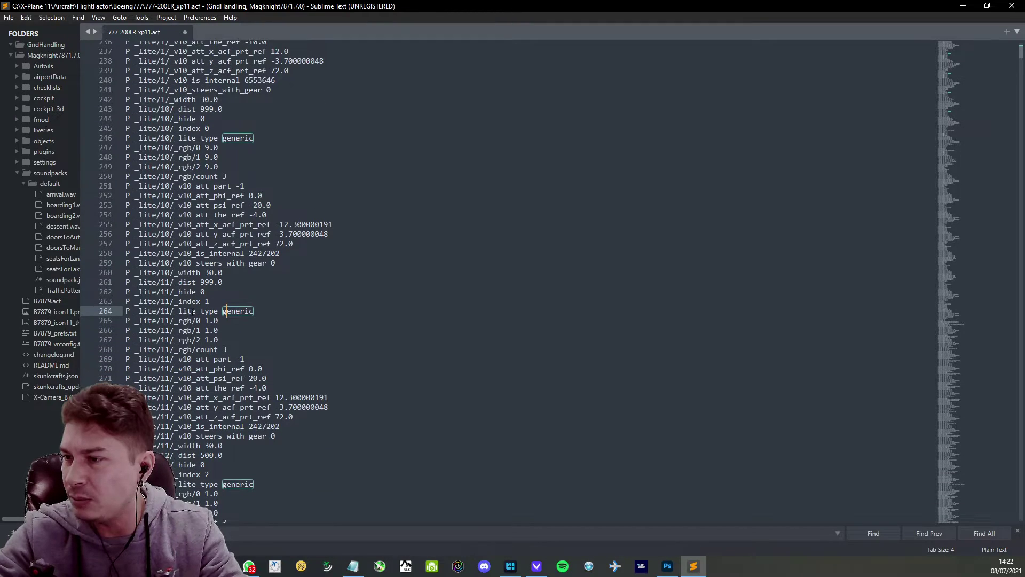
click(208, 321)
key(Delete)
text(9)
click(206, 330)
key(Delete)
text(9)
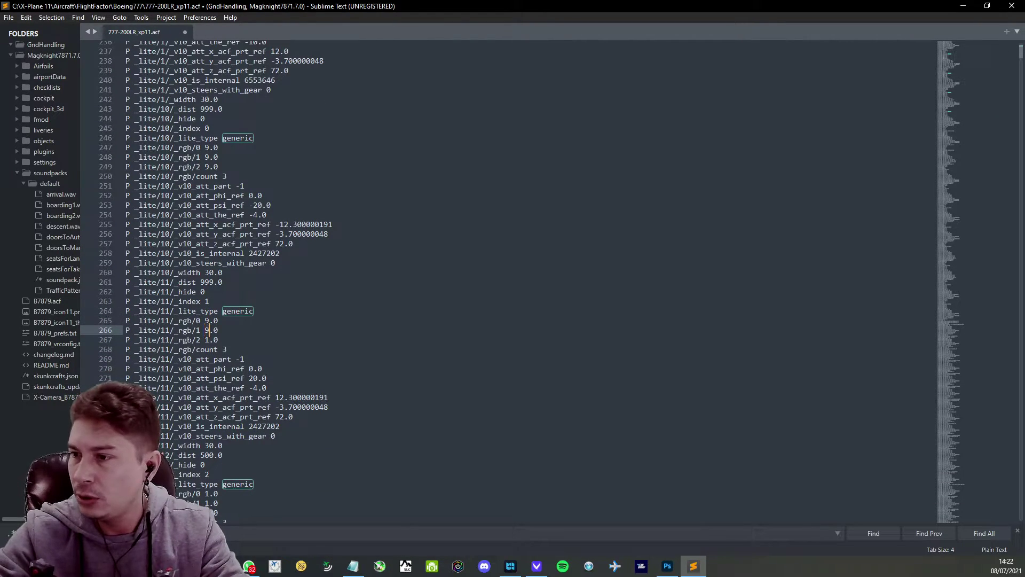
click(206, 340)
key(Delete)
text(9)
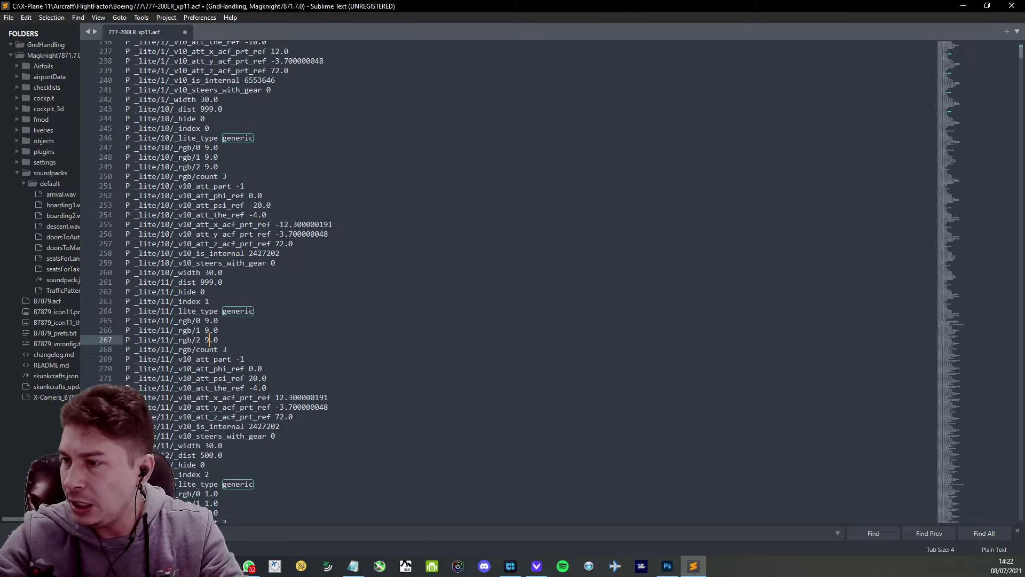
Set _rgb/0, _rgb/1 and _rgb/2 of generic light _lite/12 to 9.0.
scroll(219, 368, down, 7)
click(207, 292)
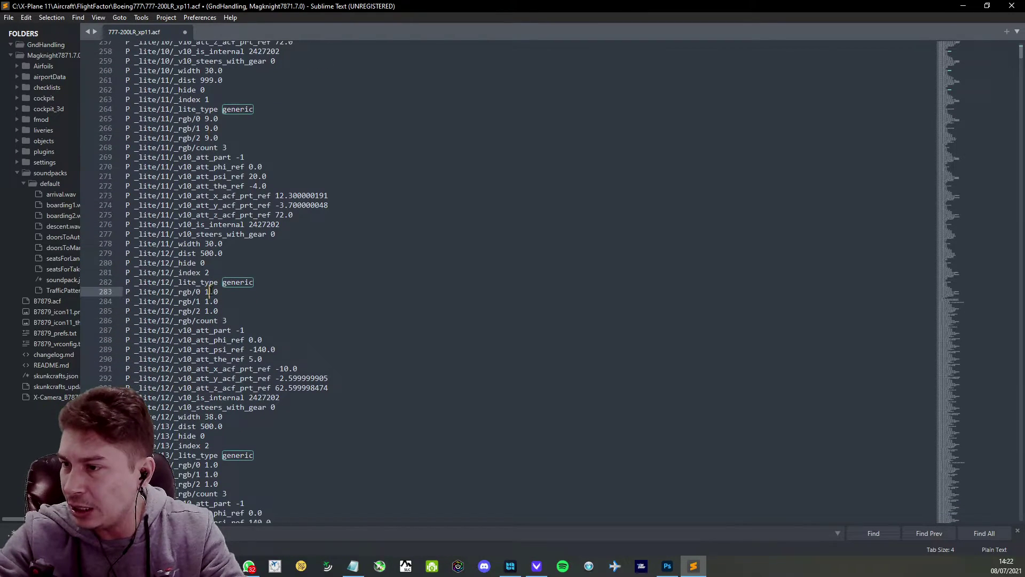
key(Left)
key(Delete)
text(9)
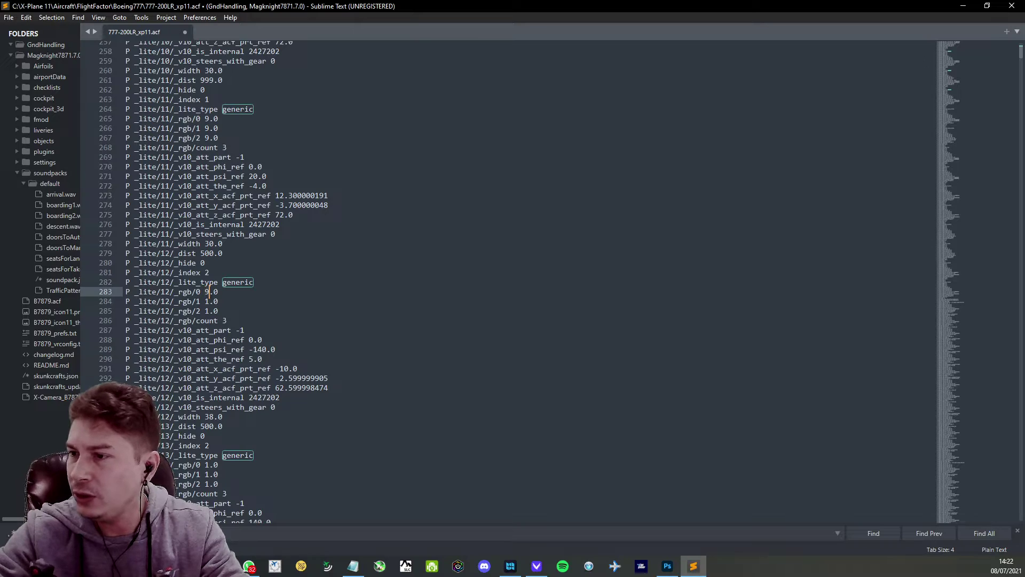
key(Left)
key(Down)
key(Delete)
text(9)
key(Left)
key(Down)
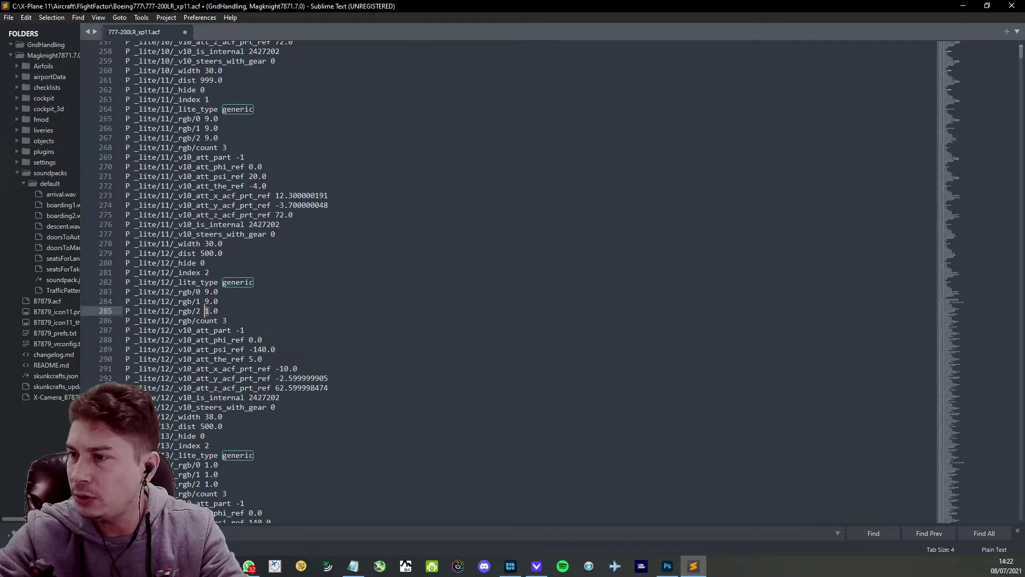
key(Delete)
text(9)
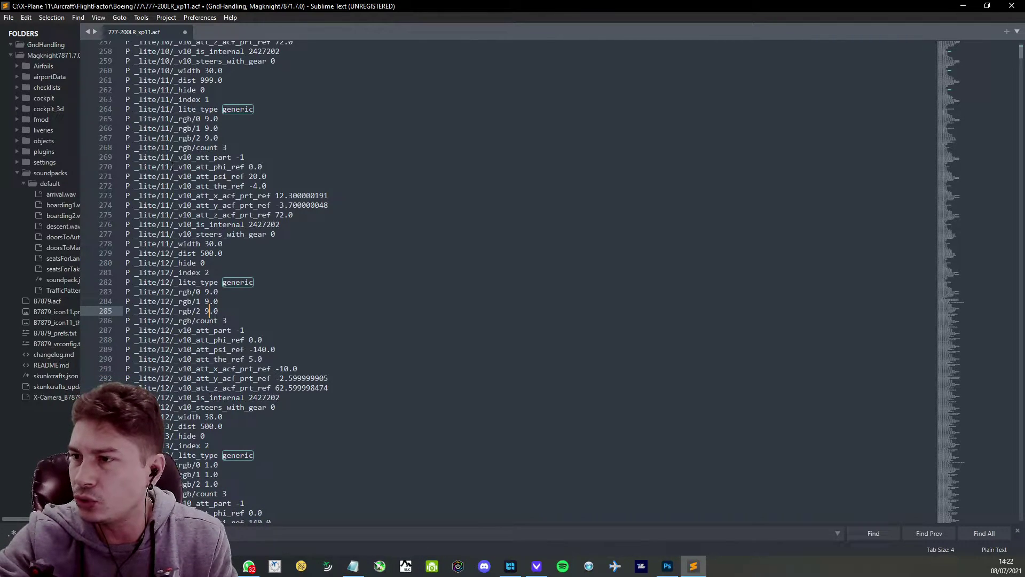
Select the whole _lite/11 block from its _dist line to its _width line to review it, and deselect it.
click(127, 109)
drag(192, 128, 233, 249)
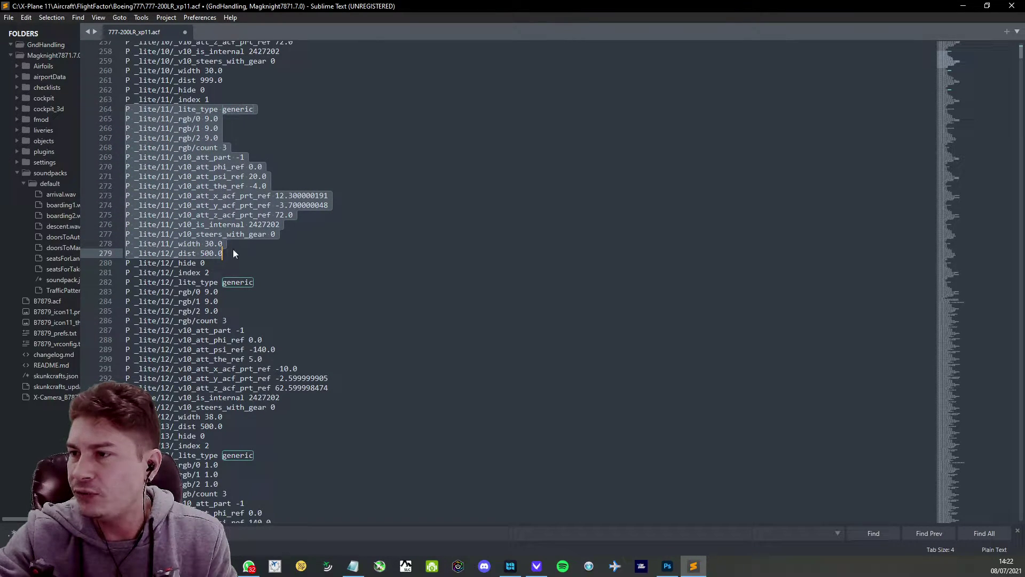
click(233, 251)
drag(223, 244, 119, 84)
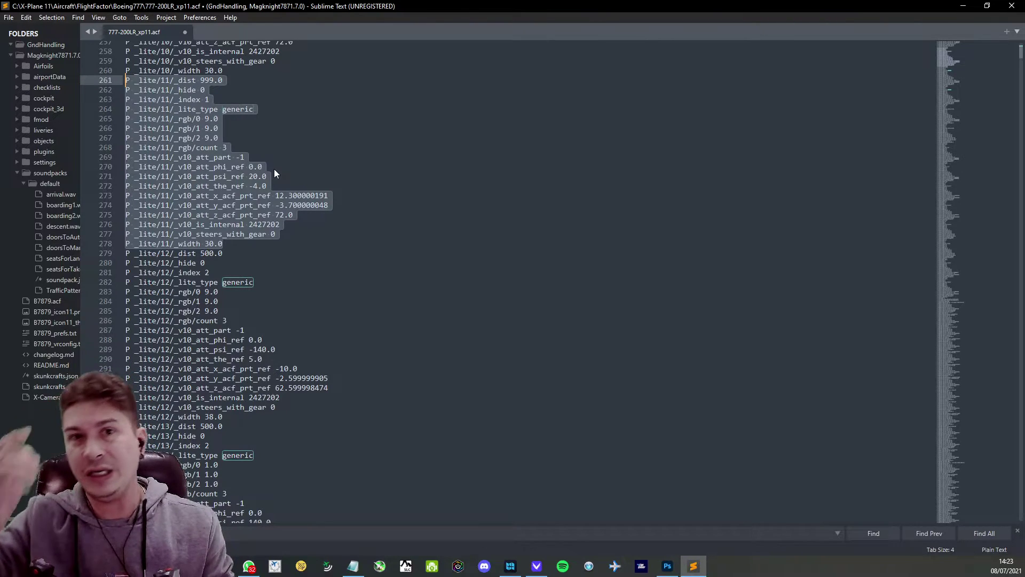
click(272, 286)
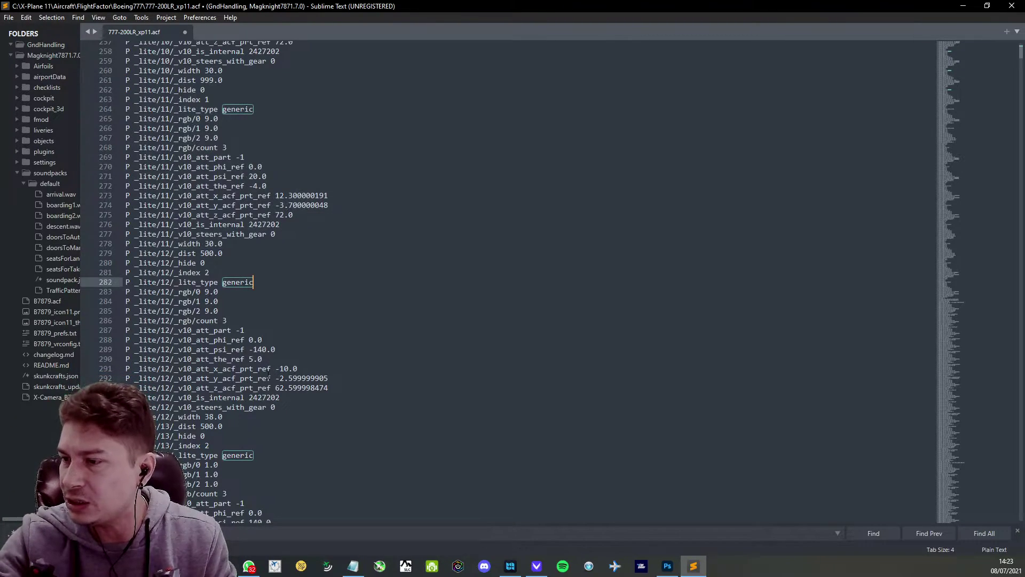
Set _rgb/0, _rgb/1 and _rgb/2 of generic light _lite/13 to 9.0.
scroll(268, 375, down, 4)
scroll(254, 309, up, 10)
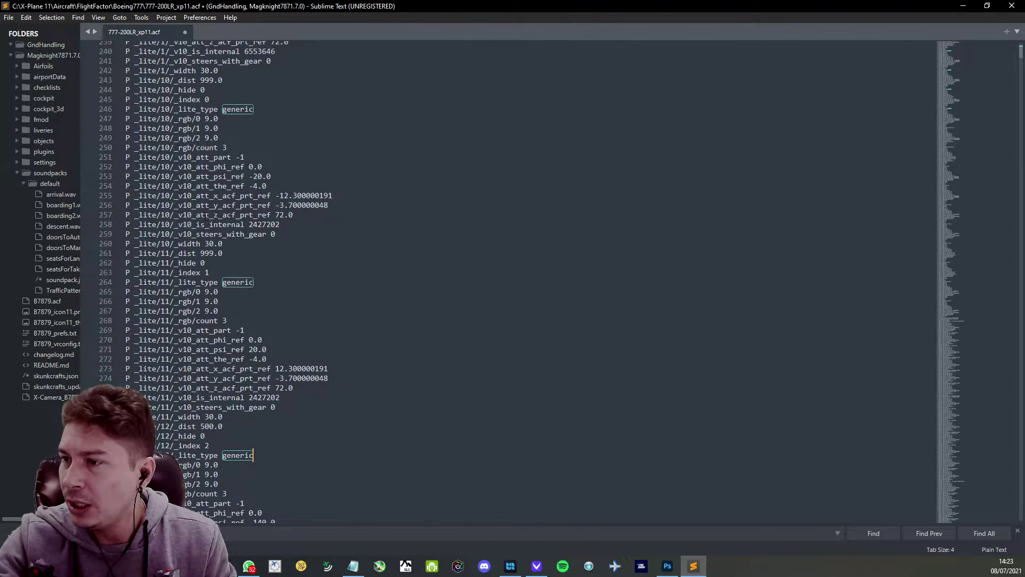
scroll(216, 283, down, 11)
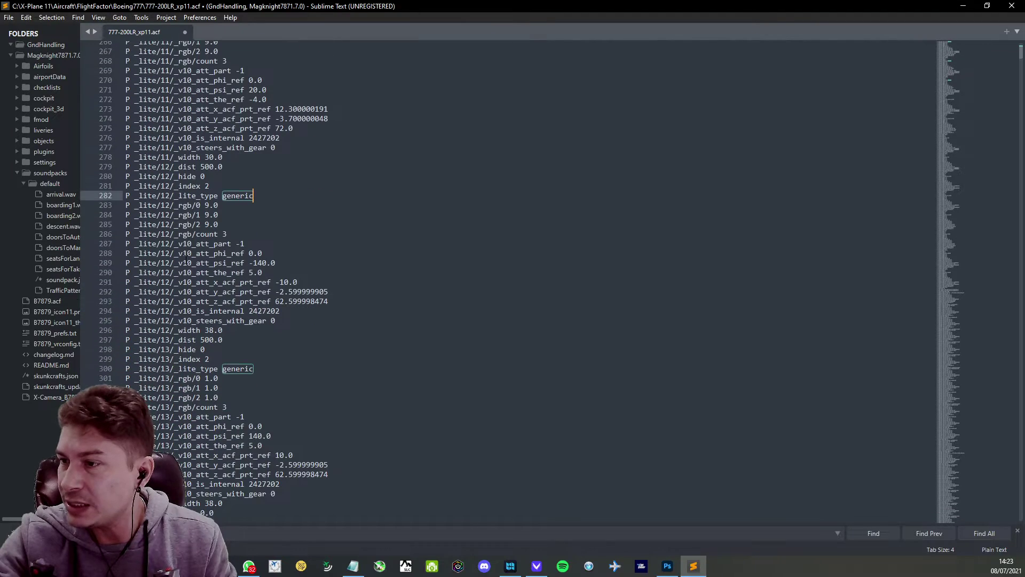
click(209, 321)
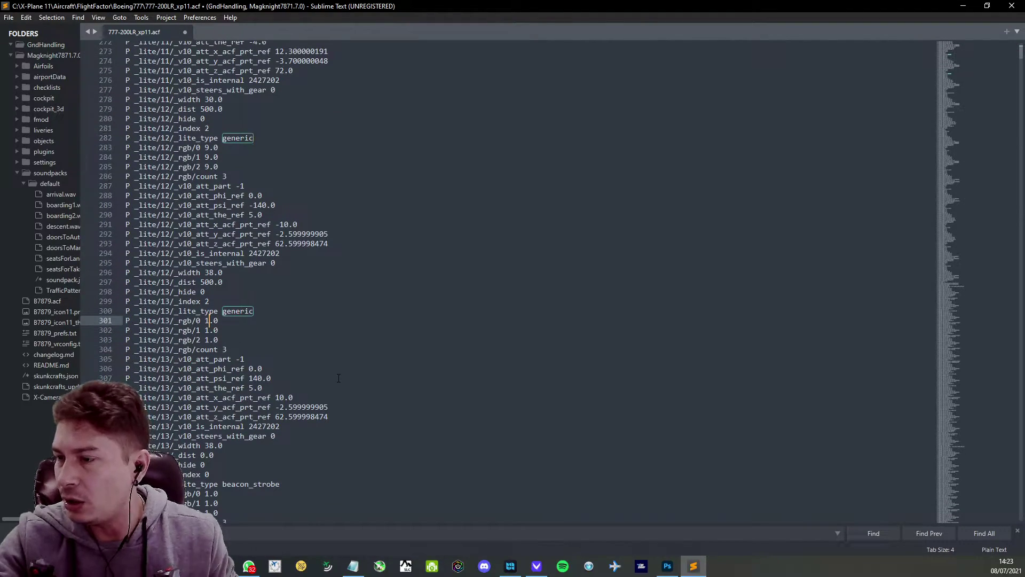
key(BackSpace)
text(9)
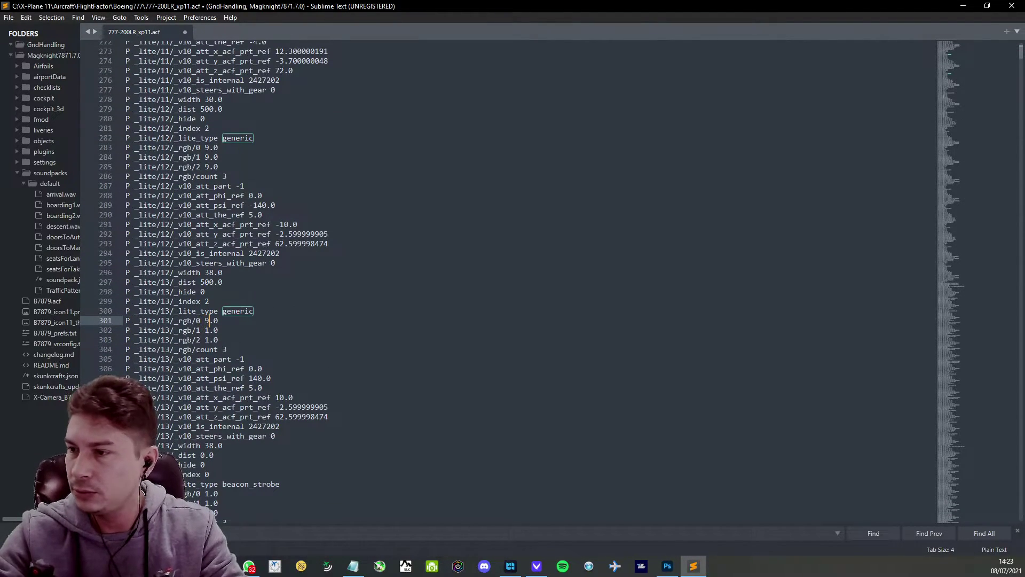
click(205, 330)
key(Delete)
text(9)
click(205, 340)
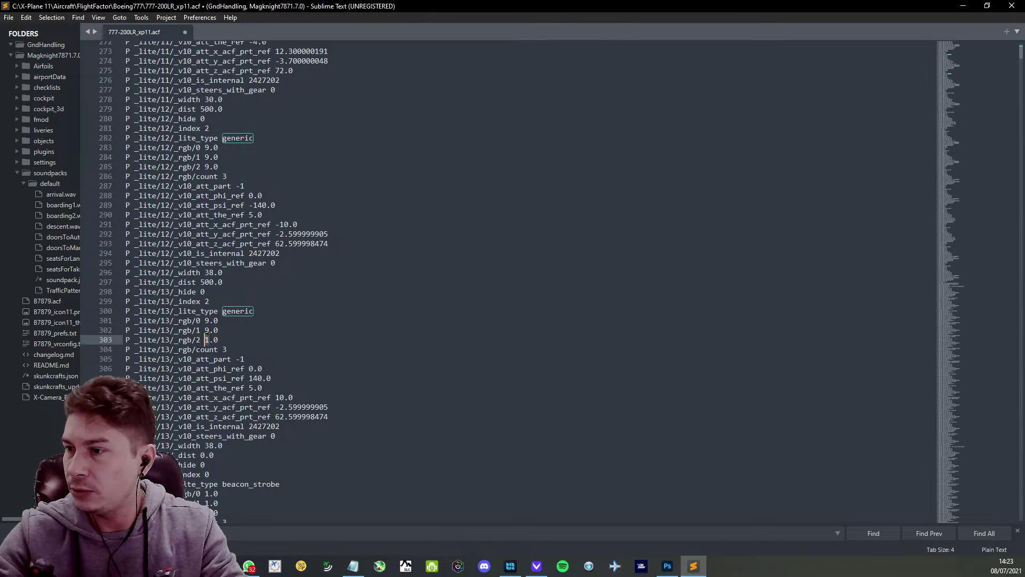
key(Delete)
text(9)
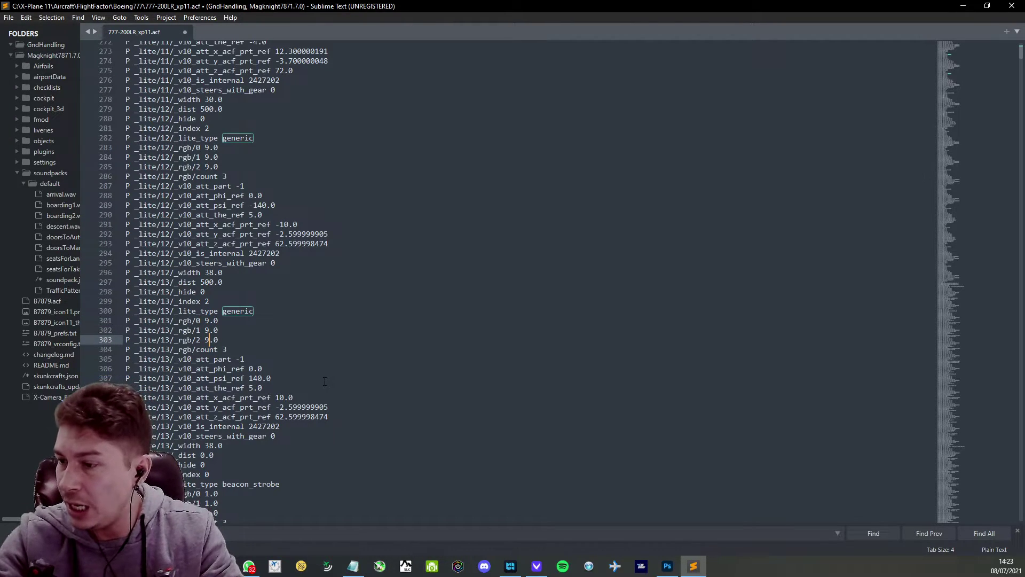
Save the 777-200LR .acf file, declining the licence purchase, and reload the current aircraft in X-Plane 11 without reloading its art.
key(ctrl+s)
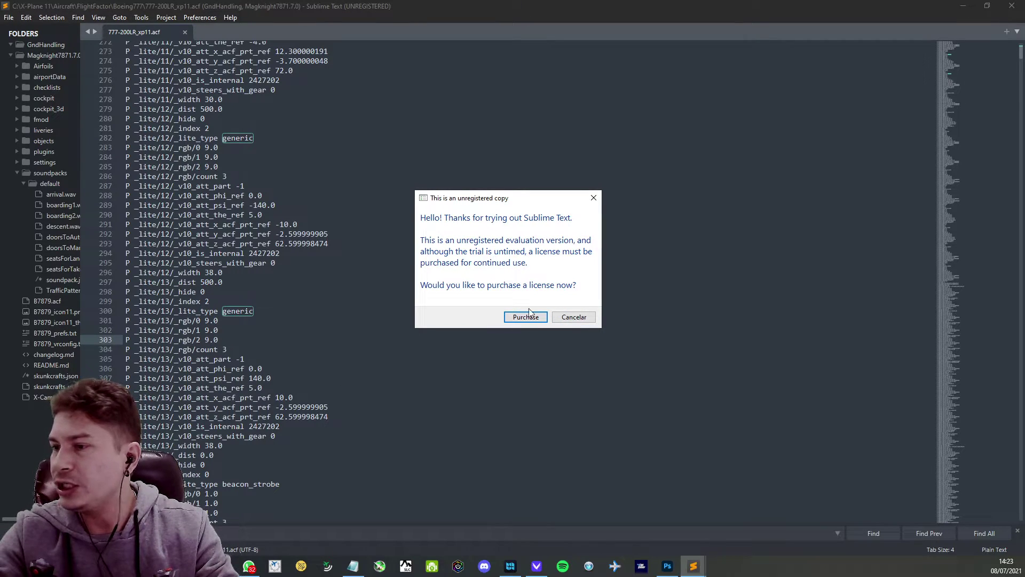
click(570, 317)
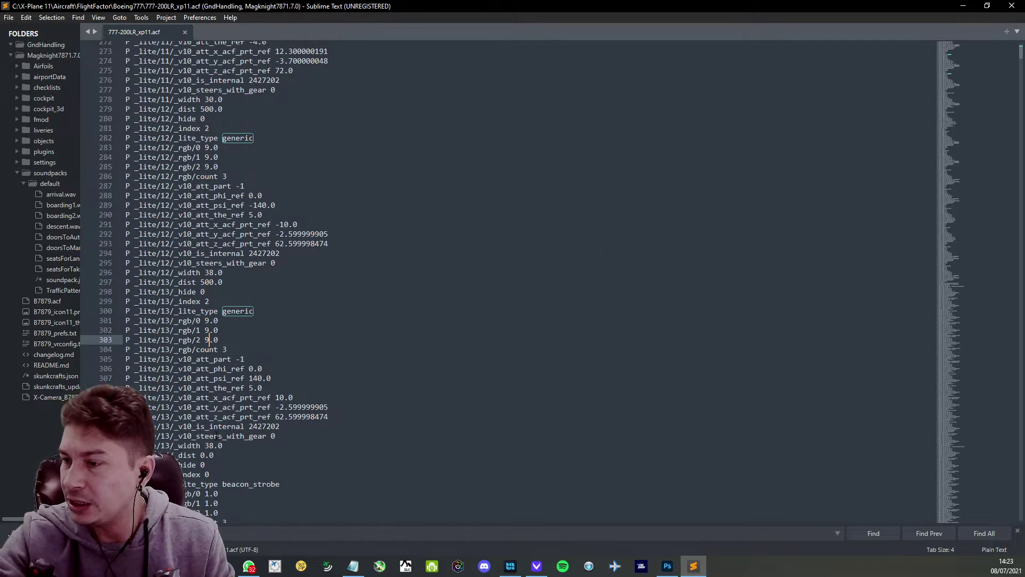
scroll(219, 368, up, 7)
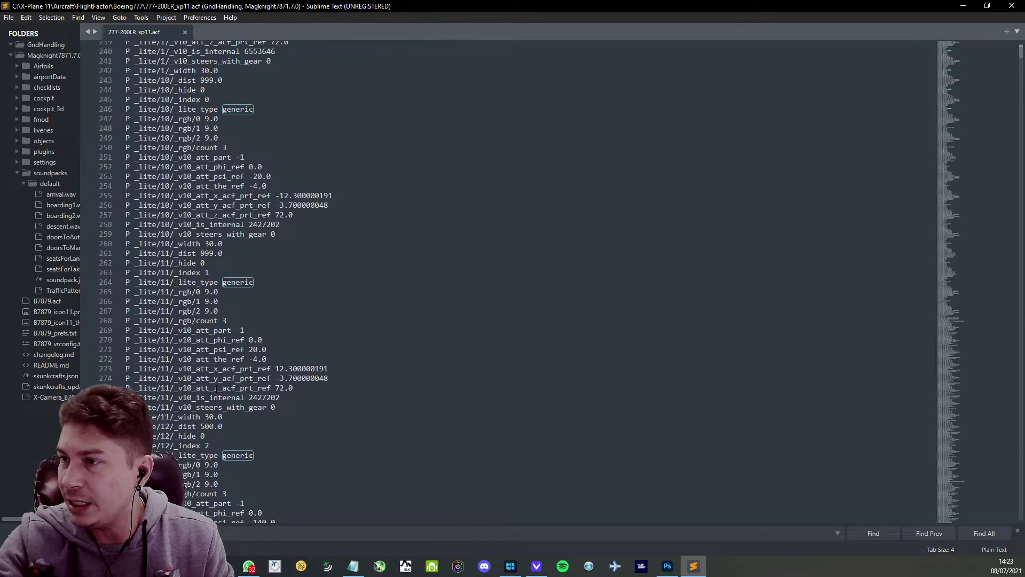
scroll(224, 334, down, 5)
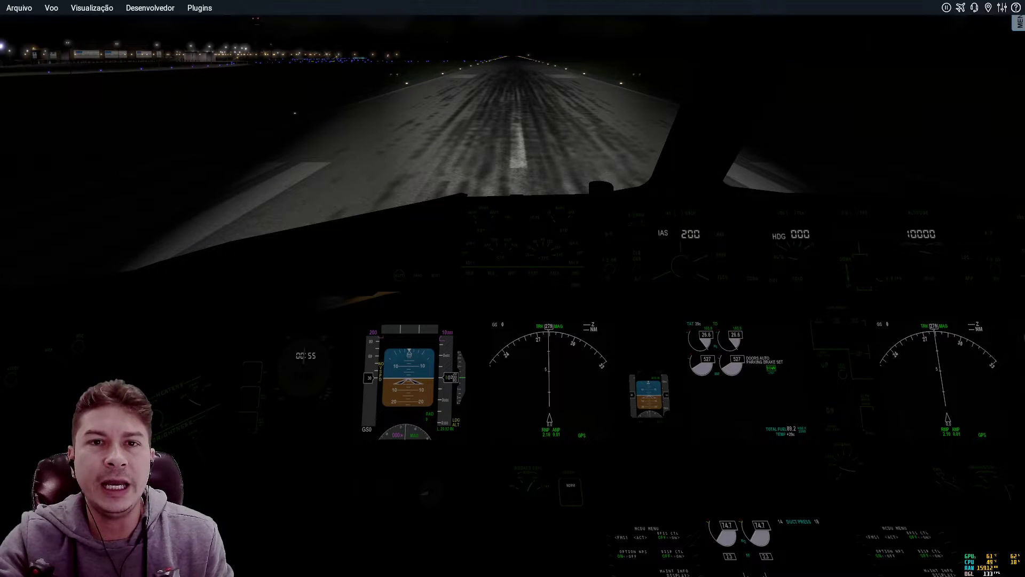
click(150, 7)
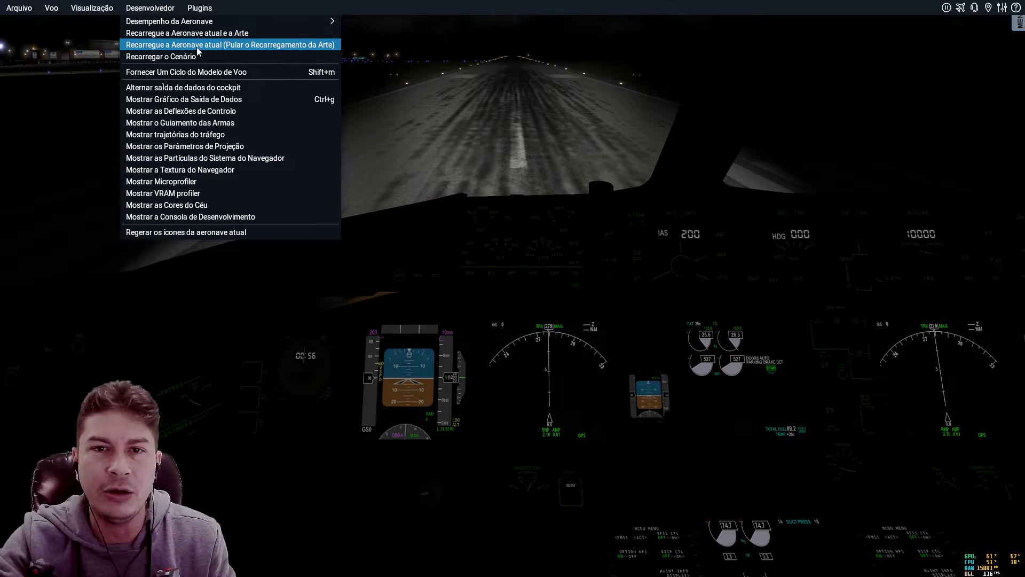
click(219, 45)
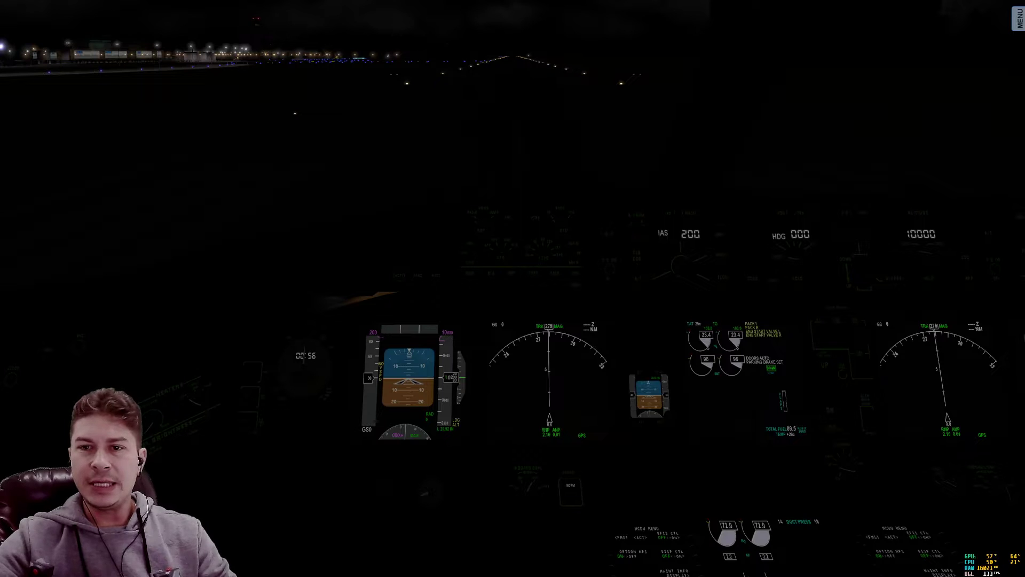
Switch on the left and right runway turnoff lights on the overhead panel and return to the forward cockpit view.
key(KP_8)
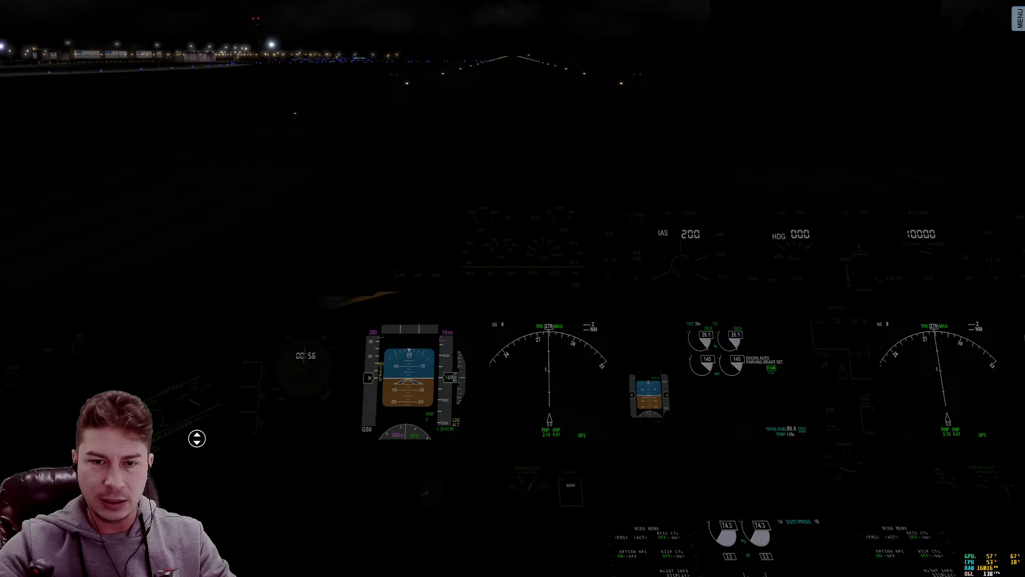
key(KP_8)
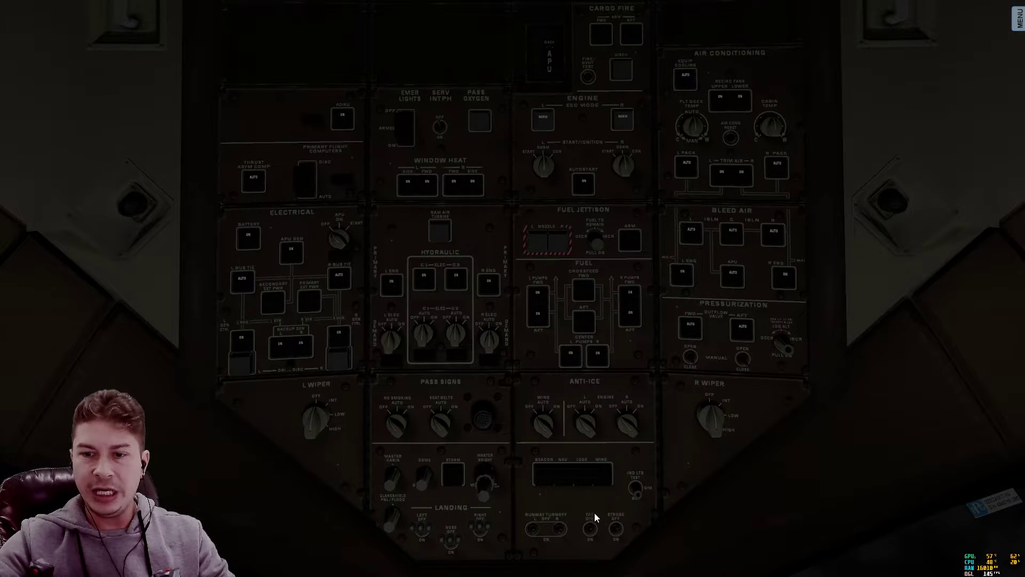
click(533, 530)
click(558, 529)
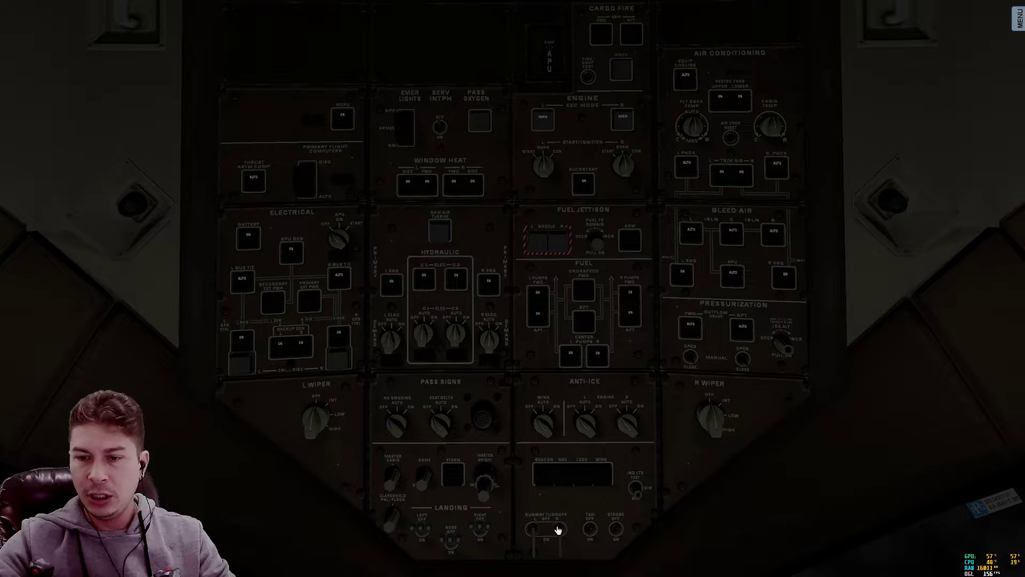
key(KP_2)
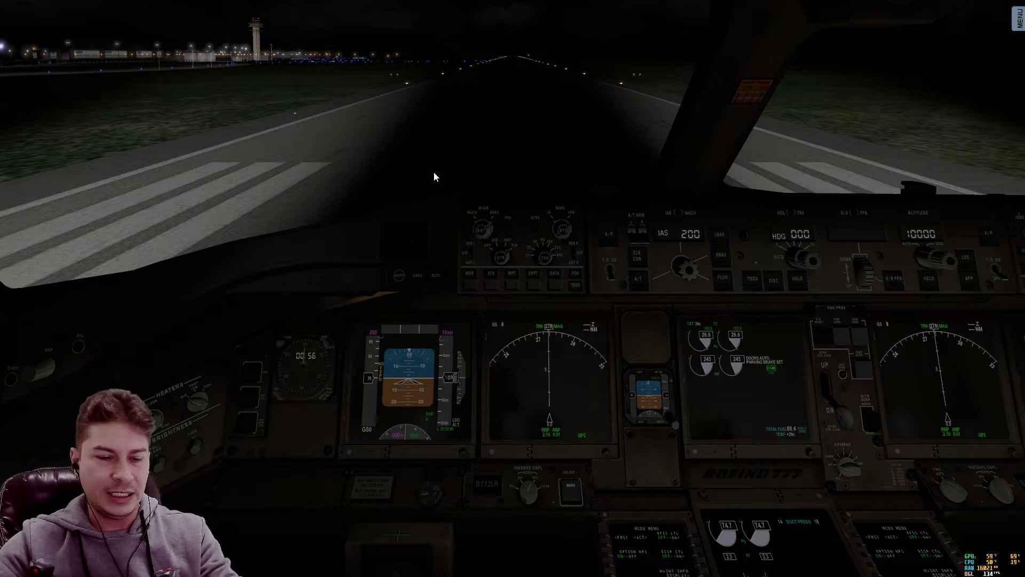
Examine the runway turnoff light beams on the ground from an external view around the aircraft.
key(shift+4)
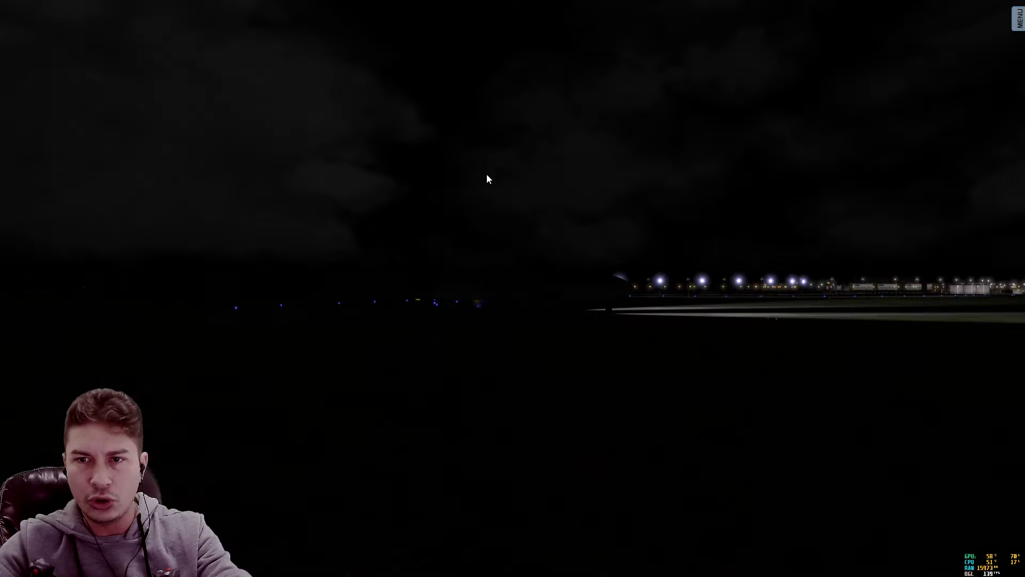
drag(473, 176, 554, 335)
drag(389, 288, 861, 286)
drag(562, 332, 530, 258)
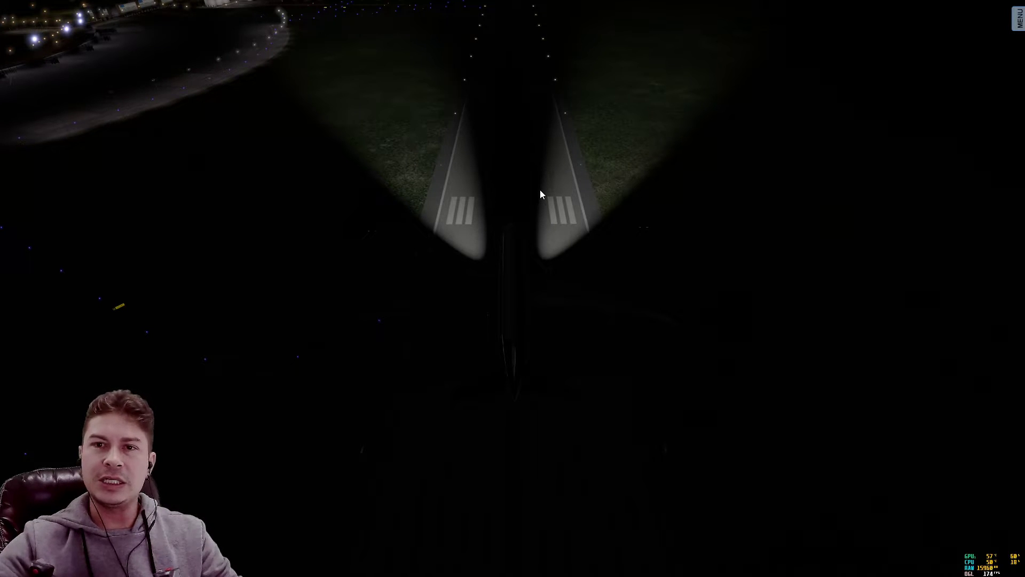
drag(647, 156, 443, 195)
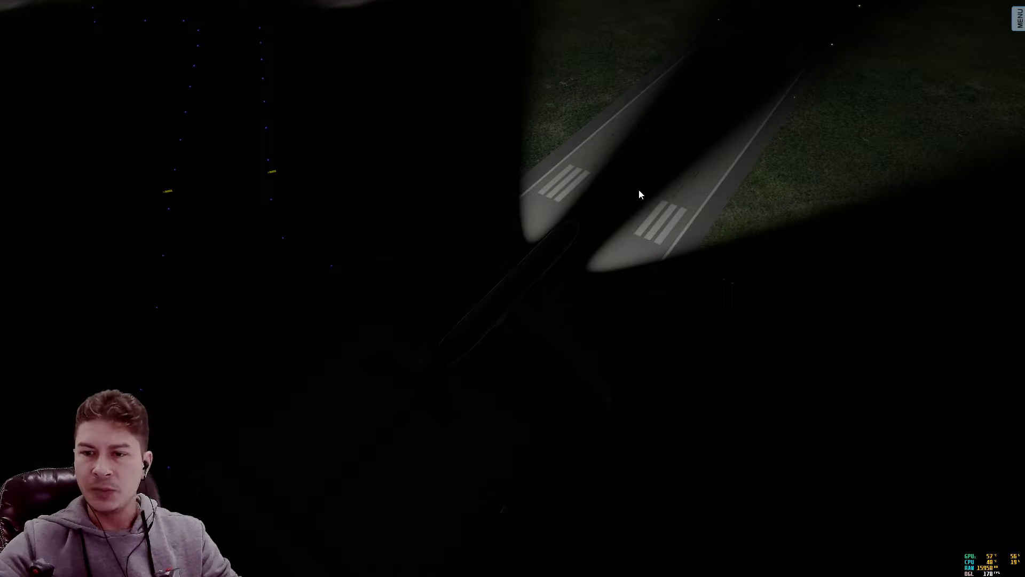
Switch on the taxi light on the overhead panel and check its beam from the cockpit and from outside.
key(shift+9)
key(KP_8)
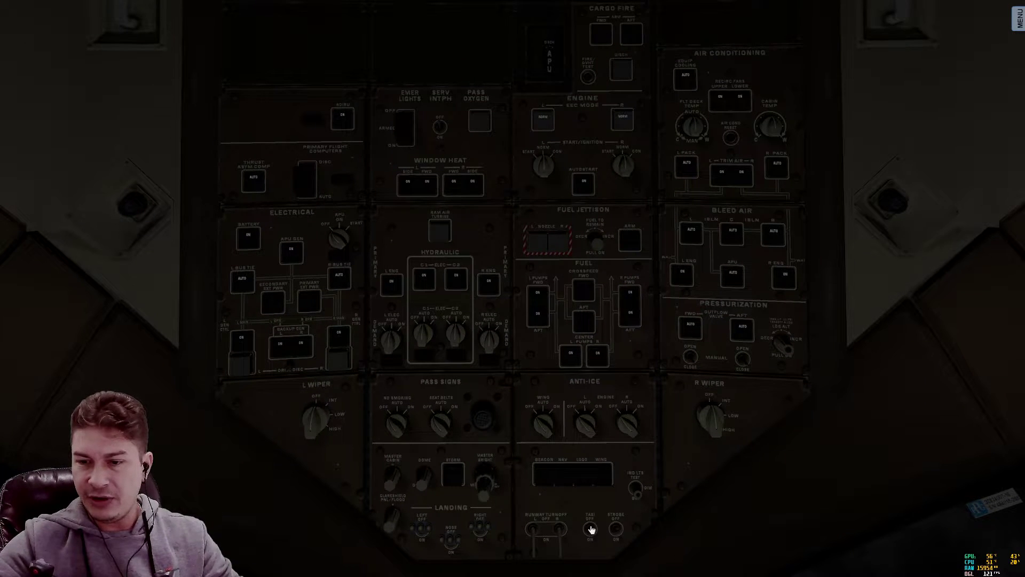
key(KP_2)
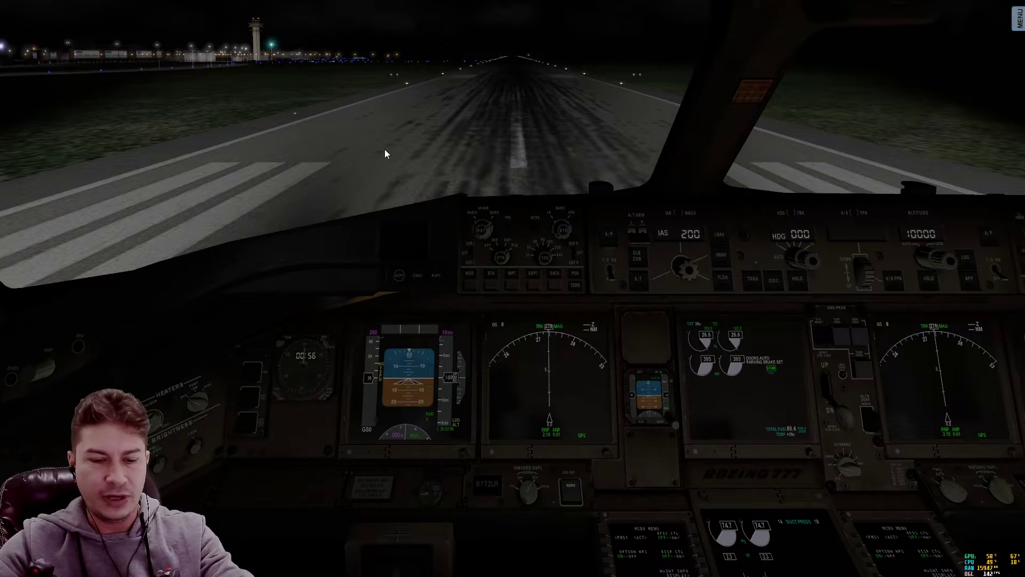
key(shift+5)
drag(444, 196, 517, 227)
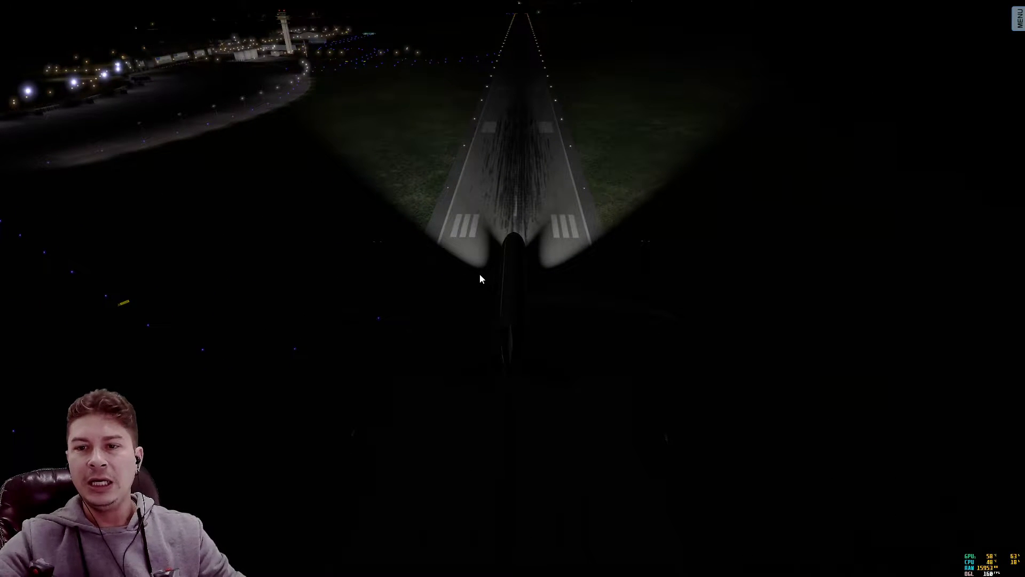
Switch on the wing lights on the overhead panel and inspect their beams from all around the aircraft's exterior.
key(shift+9)
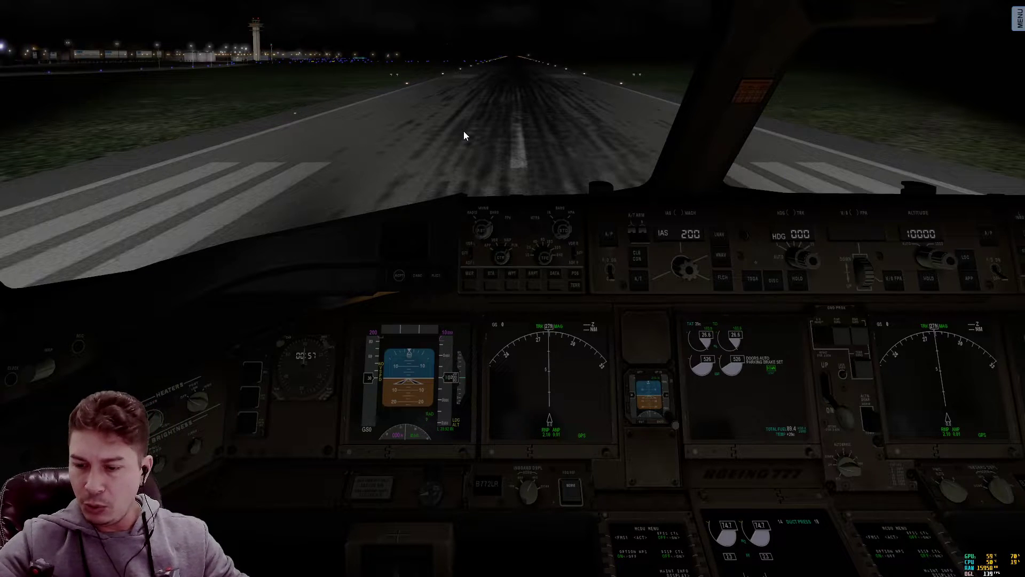
key(KP_8)
click(597, 483)
key(shift+5)
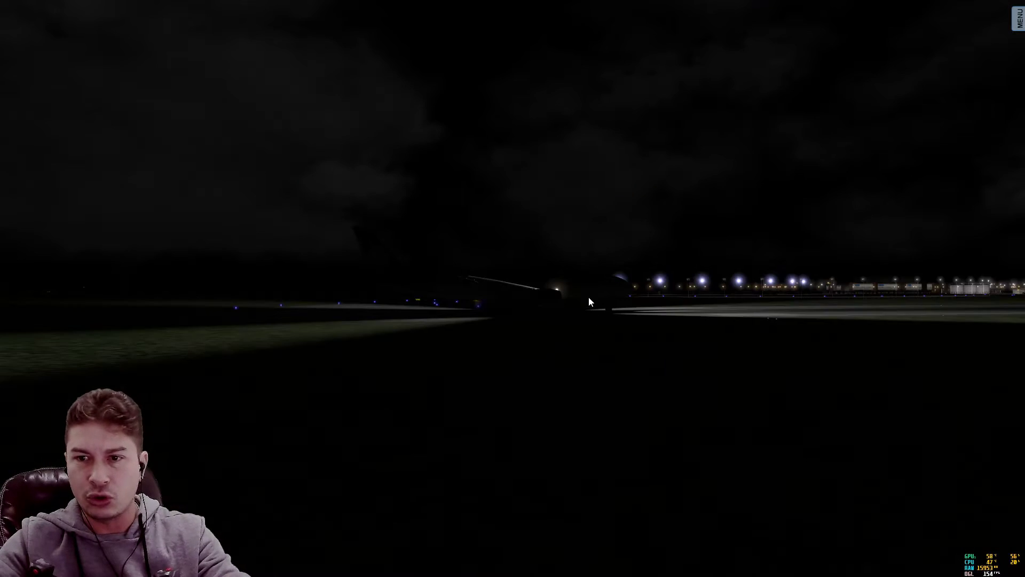
drag(639, 365, 296, 354)
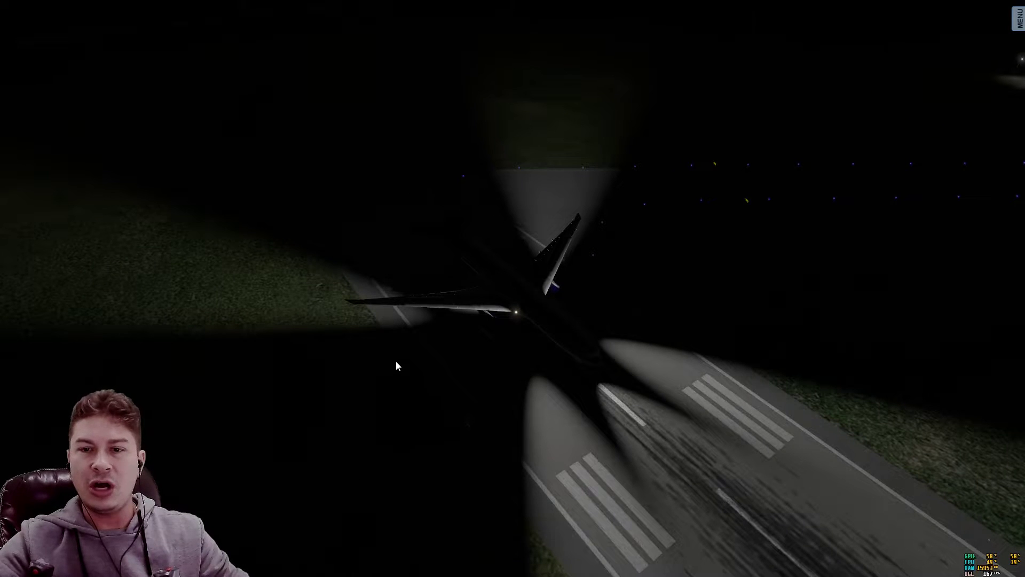
drag(566, 324, 420, 329)
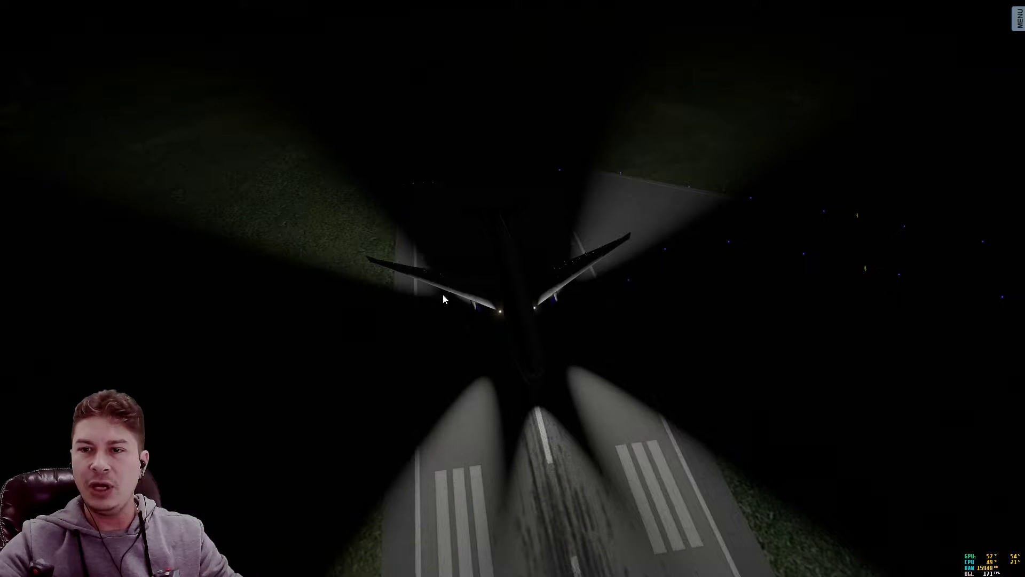
drag(432, 310, 434, 240)
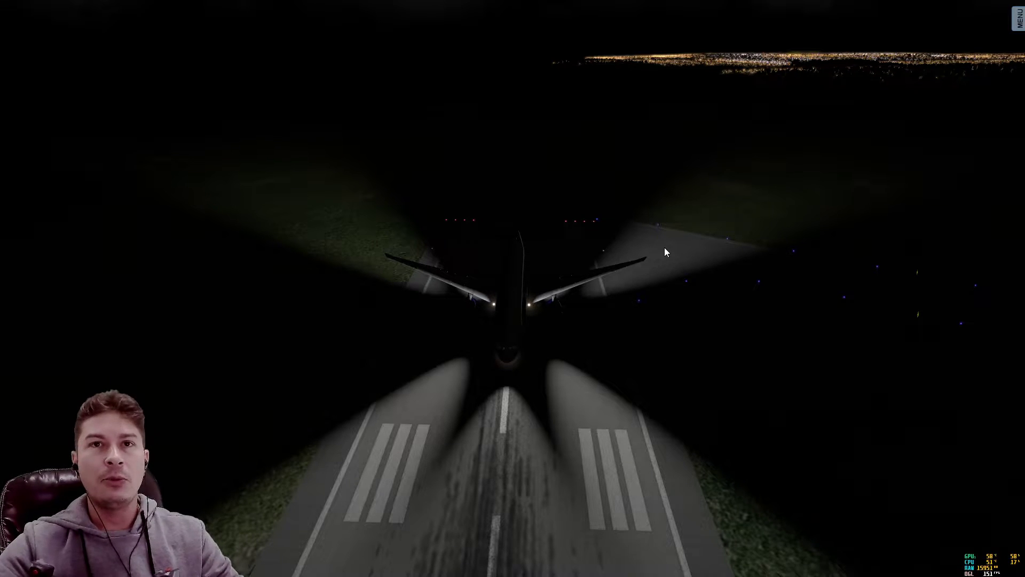
Back in Sublime Text, set _rgb/0, _rgb/1 and _rgb/2 of generic light _lite/13 to 1.0.
mouse_move(587, 6)
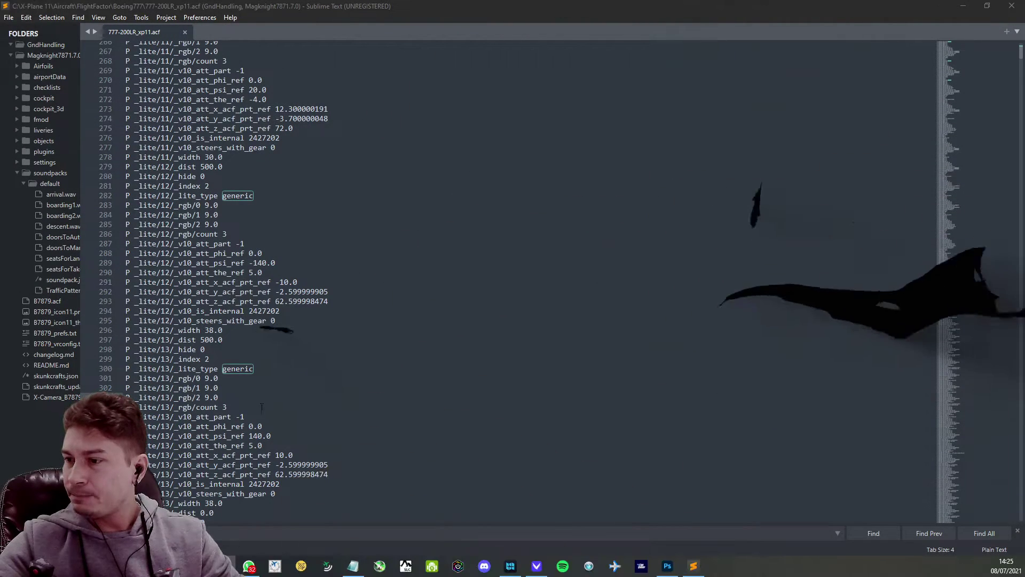
scroll(278, 400, down, 5)
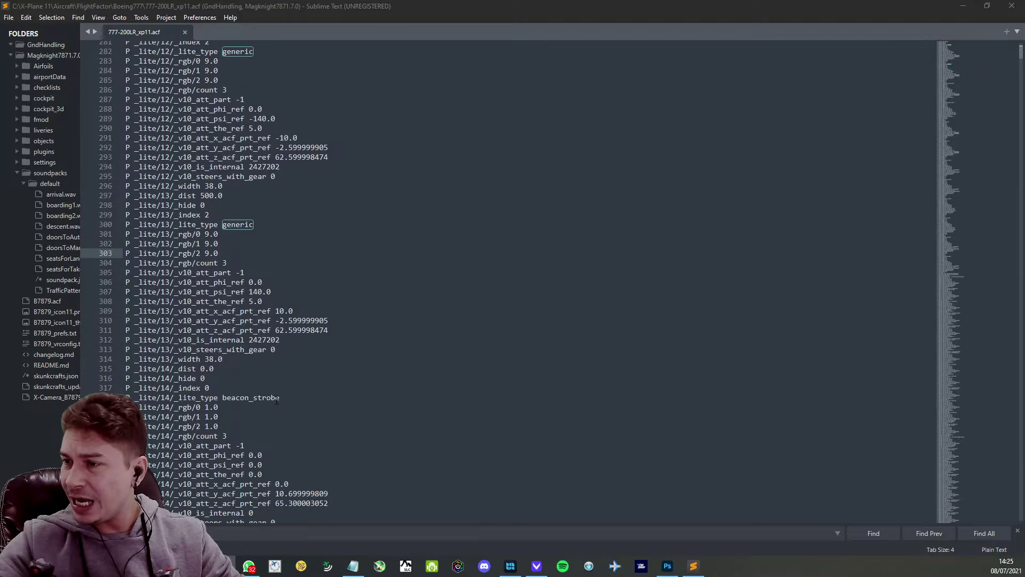
scroll(277, 401, up, 2)
click(205, 292)
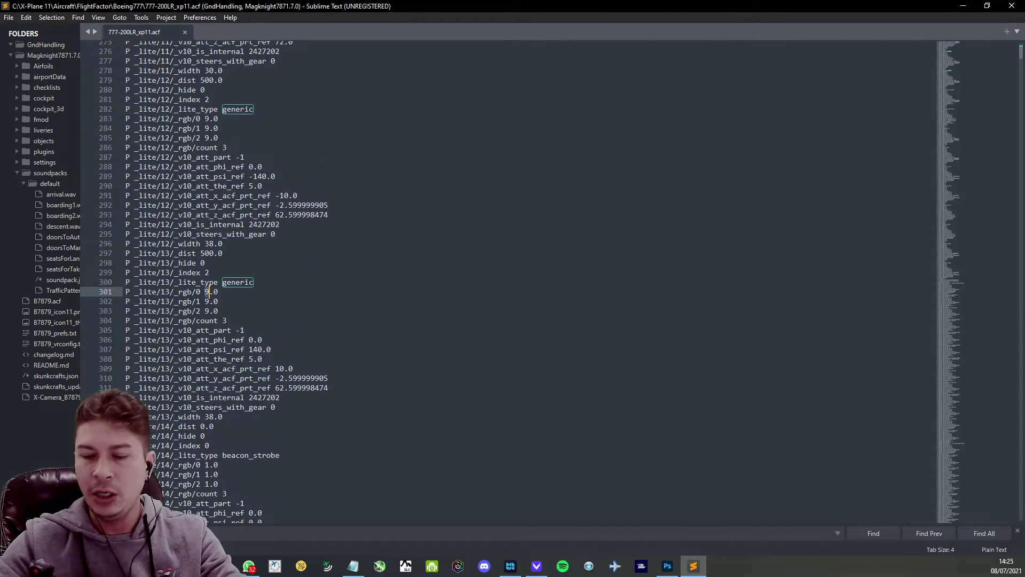
key(Delete)
text(1)
key(Down)
key(Delete)
text(1)
key(Down)
key(BackSpace)
text(1)
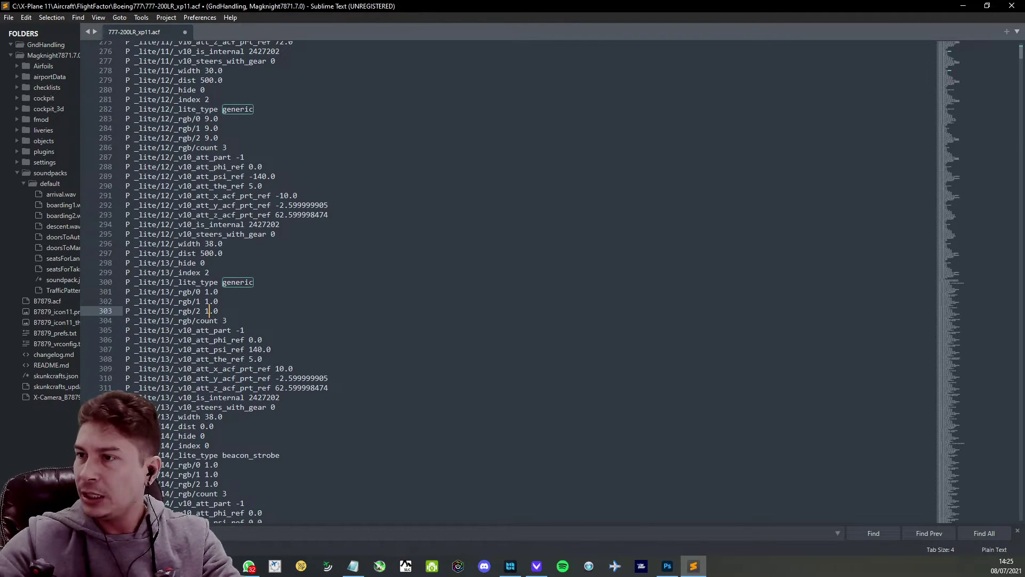
Set _rgb/0, _rgb/1 and _rgb/2 of generic light _lite/12 to 1.0 and save the file.
click(209, 119)
click(205, 119)
key(Delete)
text(1)
key(Down)
key(Left)
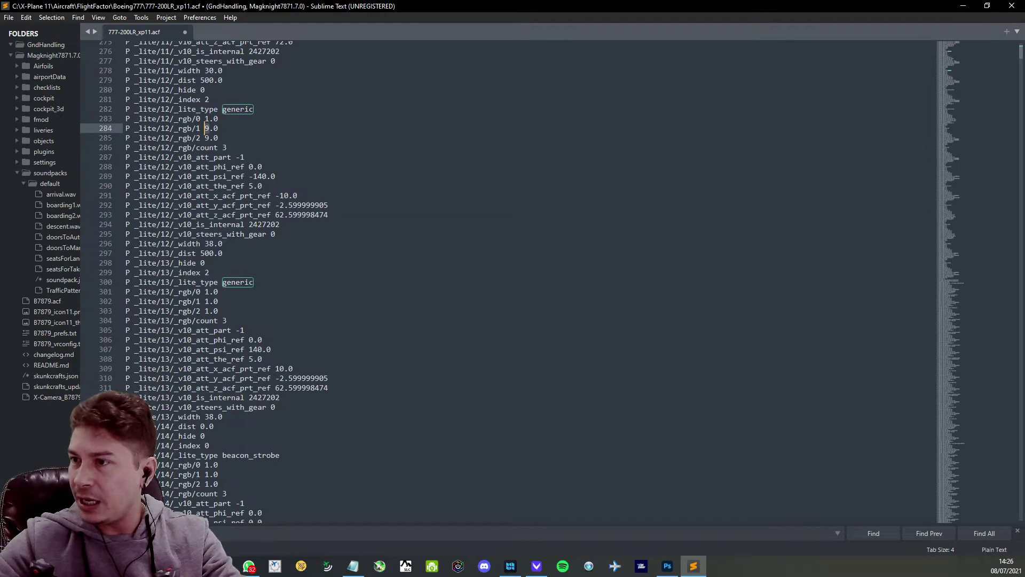
key(Delete)
text(1)
key(Down)
key(Left)
key(Delete)
text(1)
key(ctrl+s)
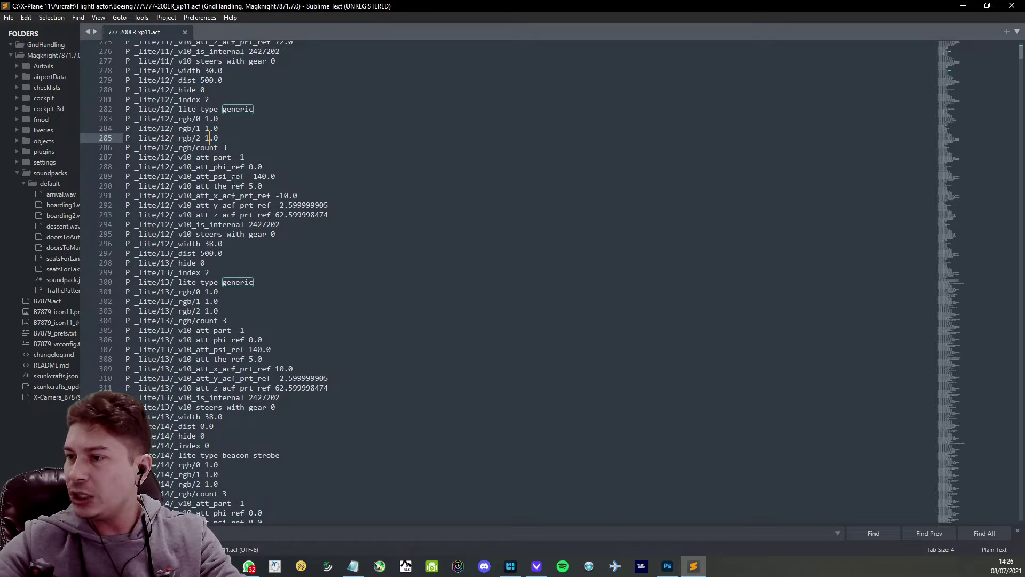
scroll(243, 294, up, 10)
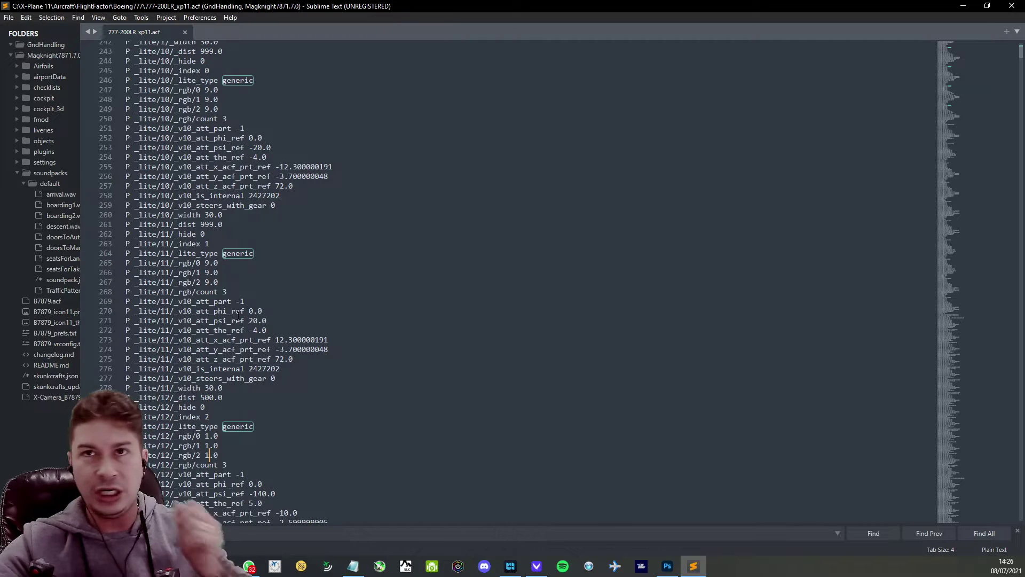
scroll(230, 342, up, 6)
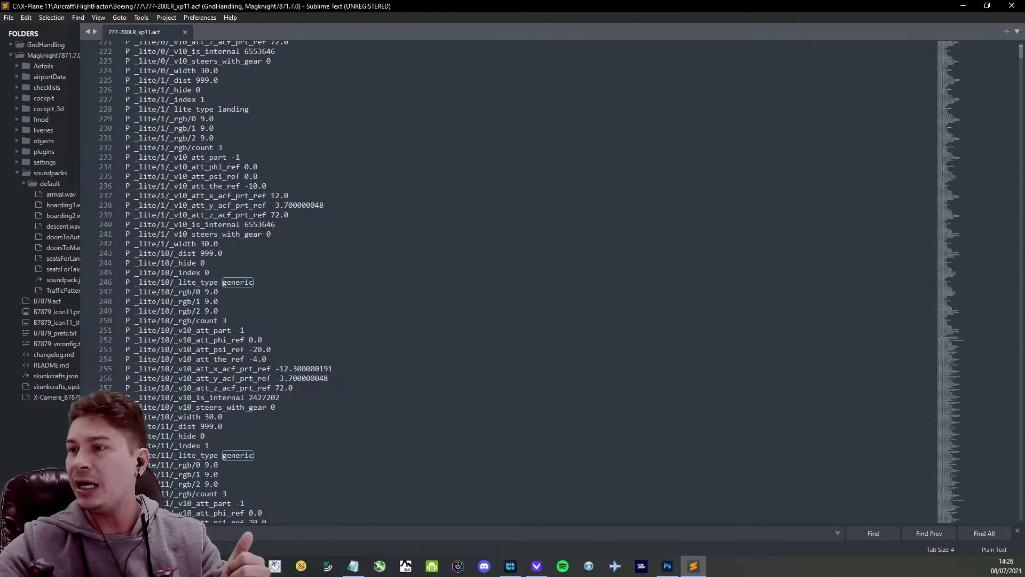
Save 777-200LR_xp11.acf, switch to X-Plane 11 and reload the aircraft.
click(273, 280)
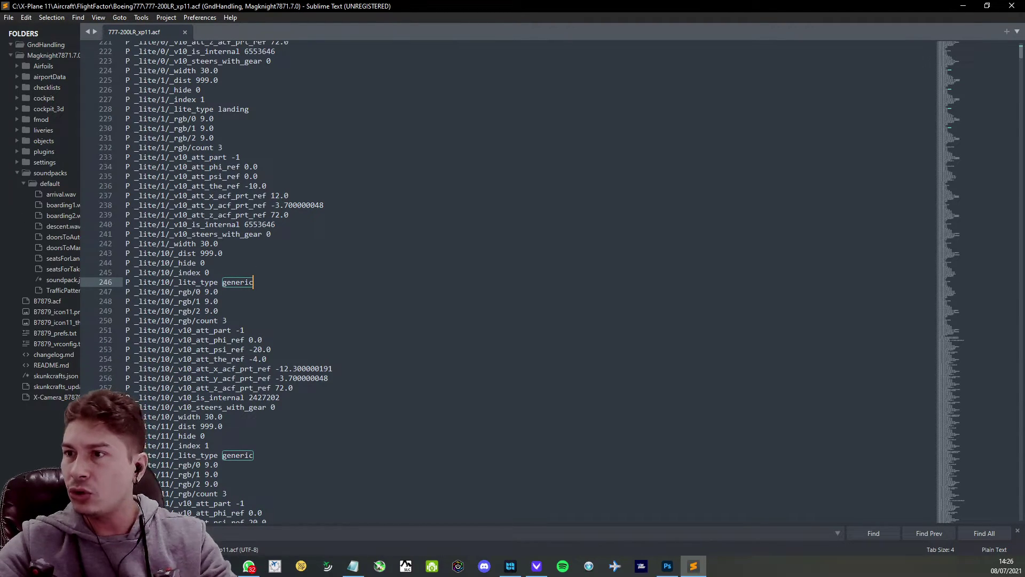
click(9, 18)
click(33, 100)
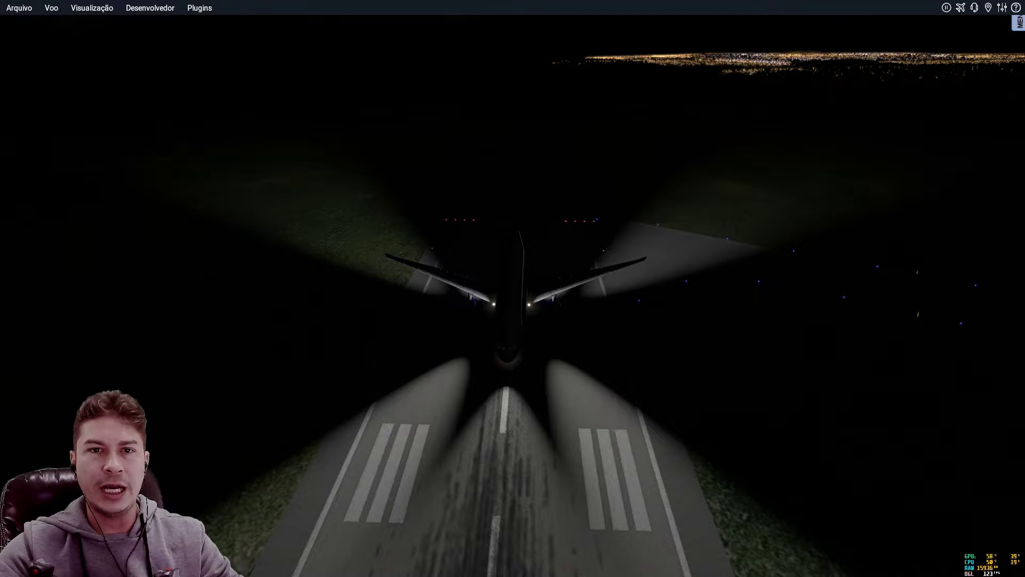
click(150, 7)
click(278, 171)
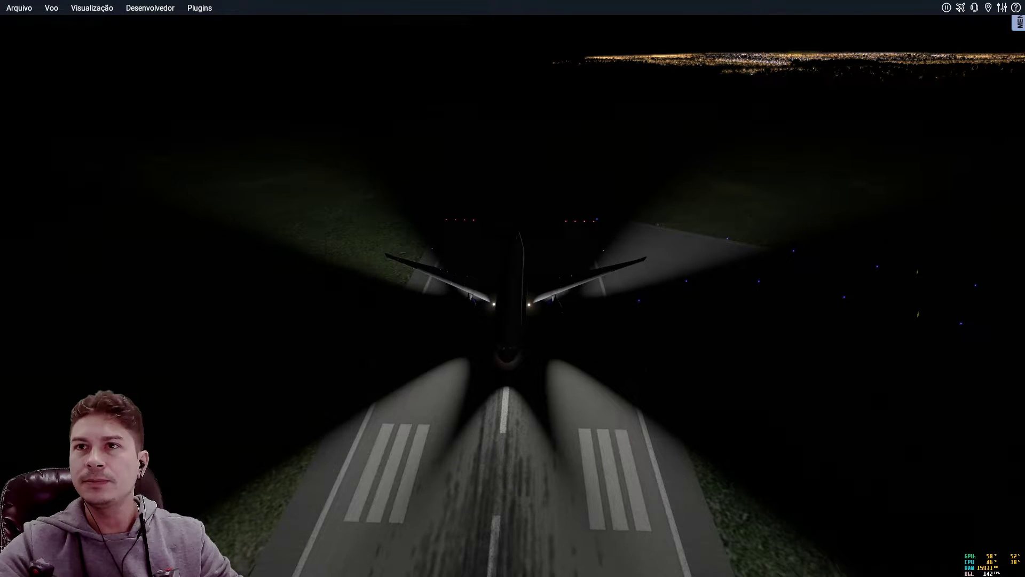
Brighten the cockpit's panel lighting and check the aircraft's light beams from the cockpit and from outside.
key(shift+9)
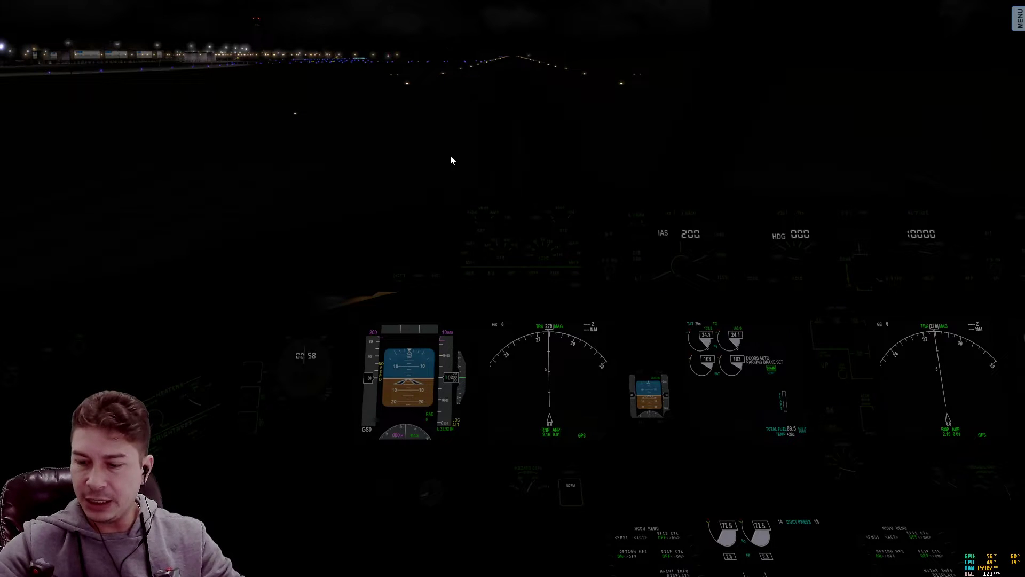
key(KP_8)
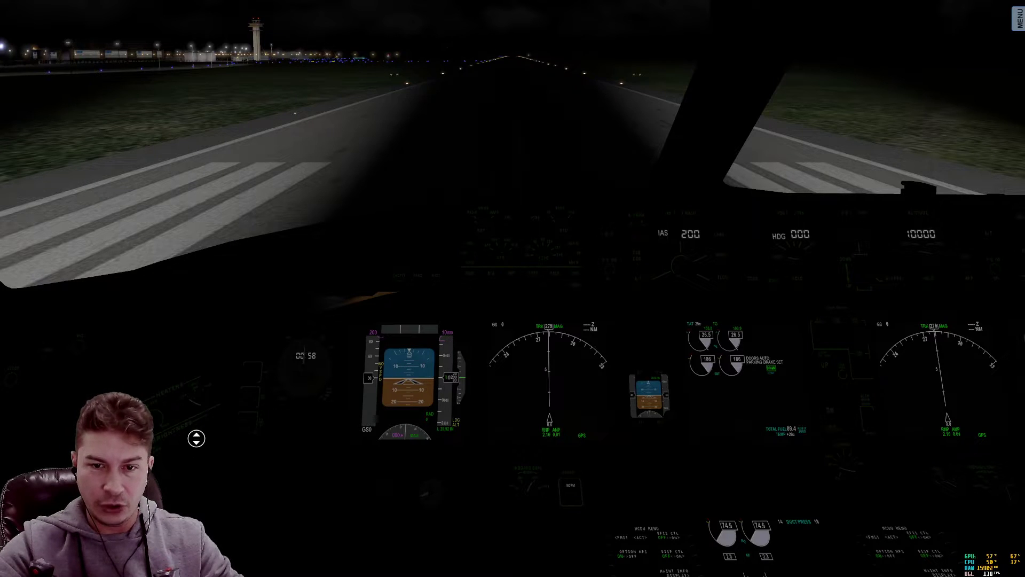
scroll(196, 438, up, 4)
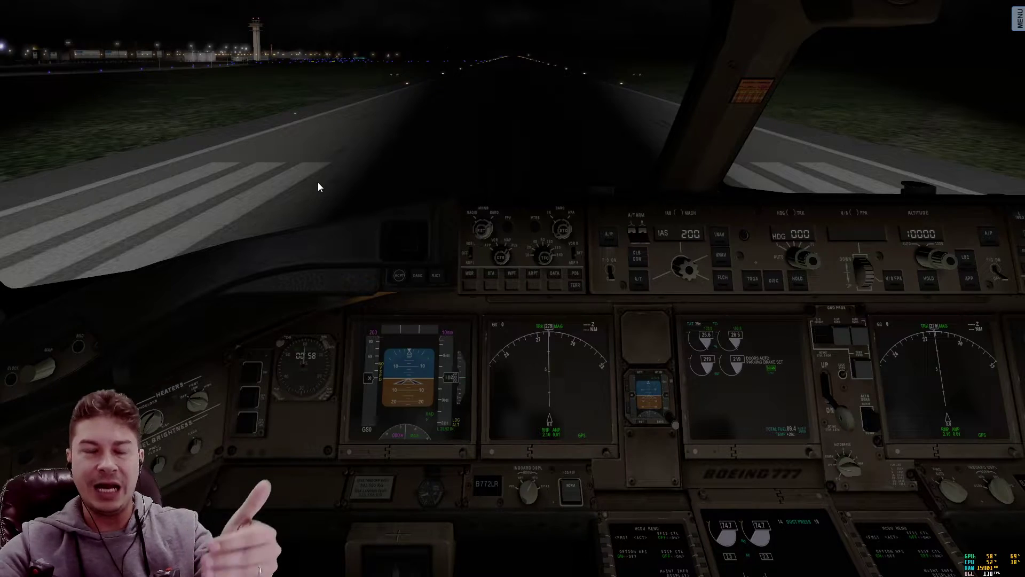
key(KP_8)
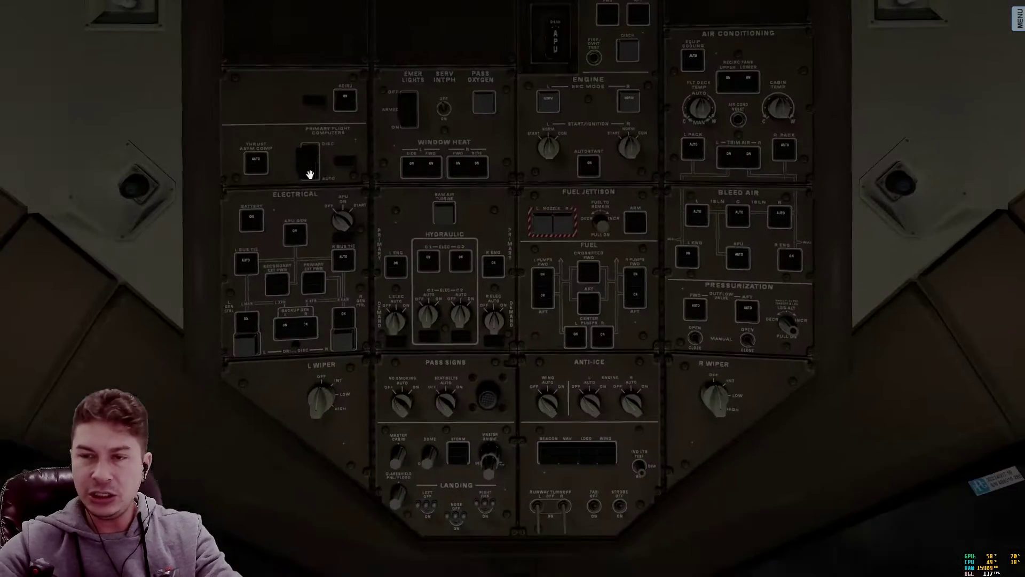
key(KP_2)
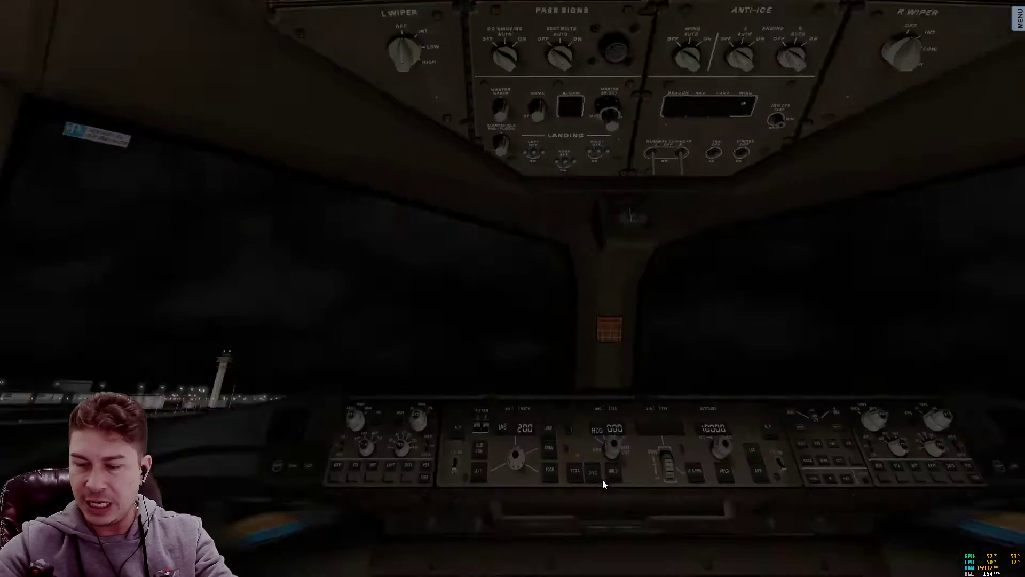
key(shift+8)
drag(531, 248, 344, 331)
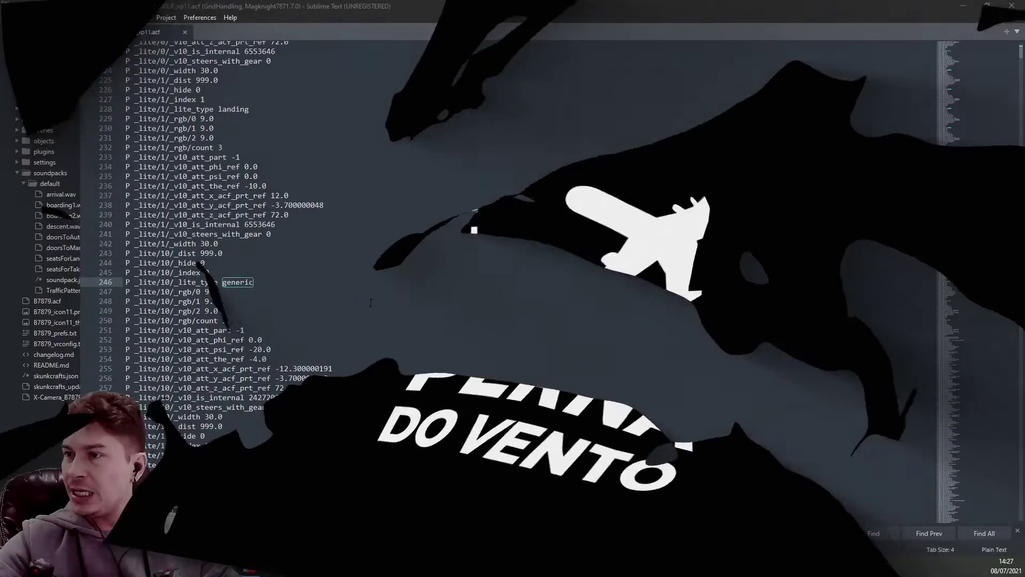
Back in Sublime Text, review the generic light blocks _lite/10 to _lite/13 and their RGB entries.
scroll(294, 294, up, 3)
scroll(295, 295, up, 1)
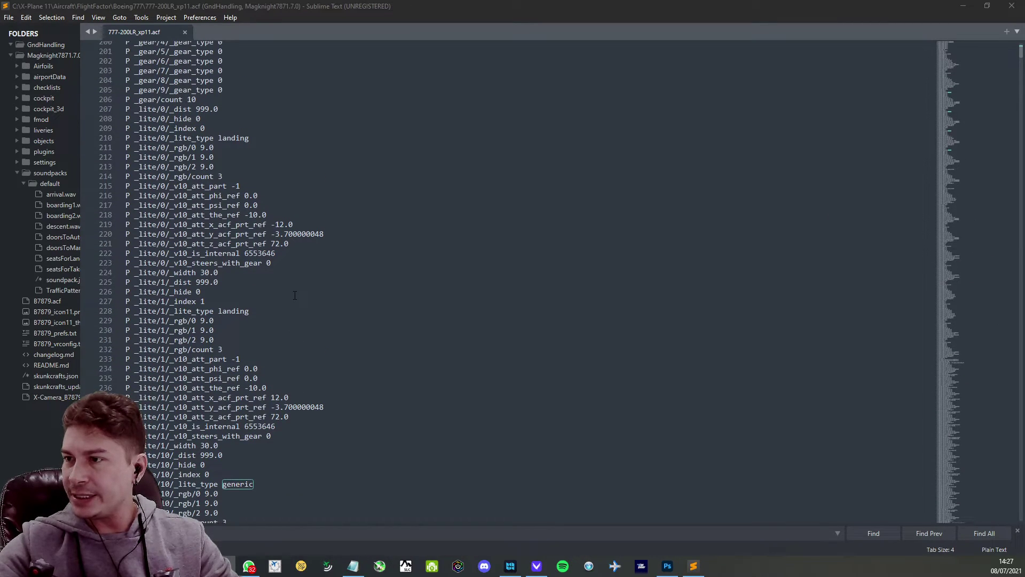
scroll(263, 344, down, 9)
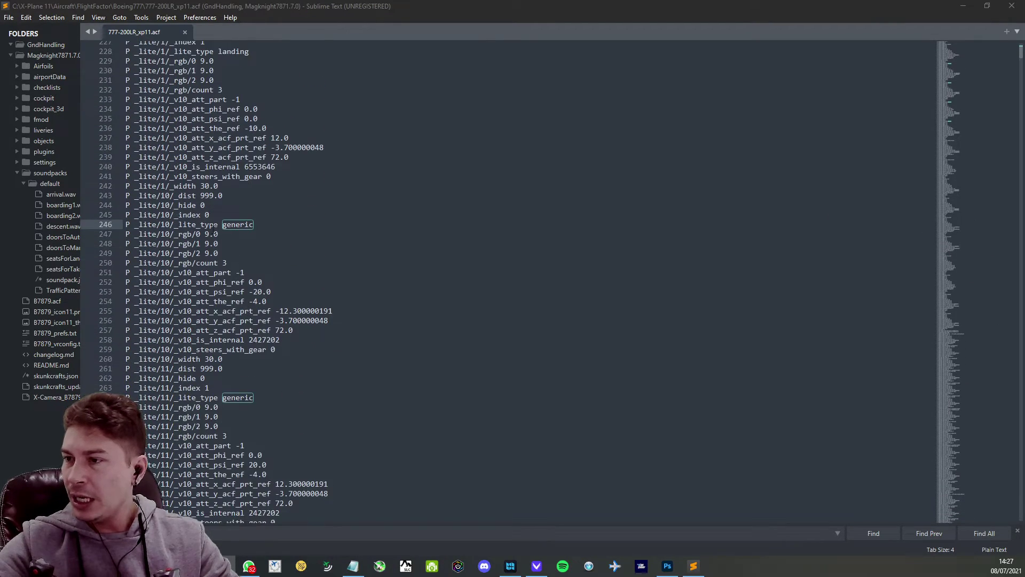
click(140, 224)
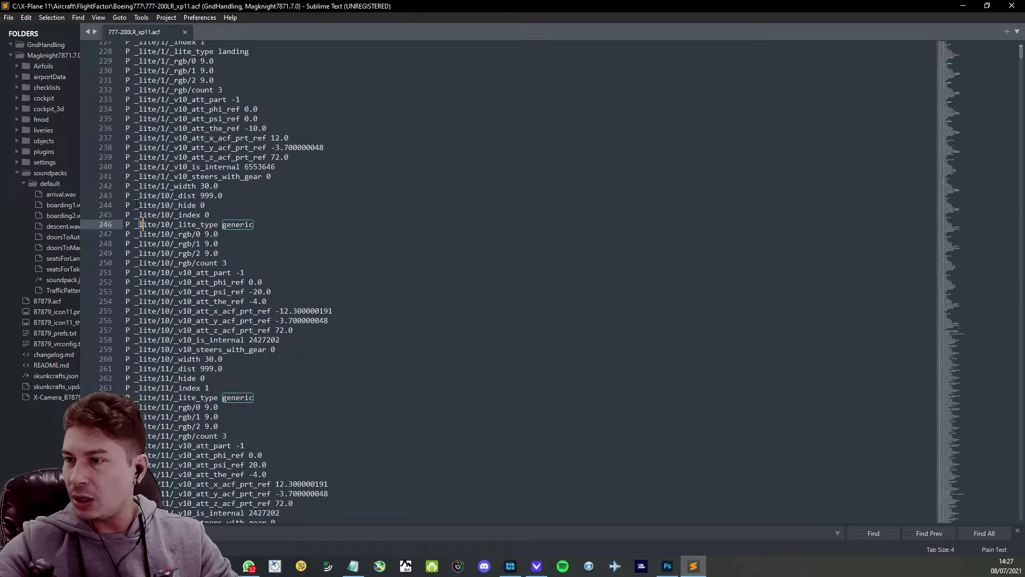
drag(128, 196, 272, 357)
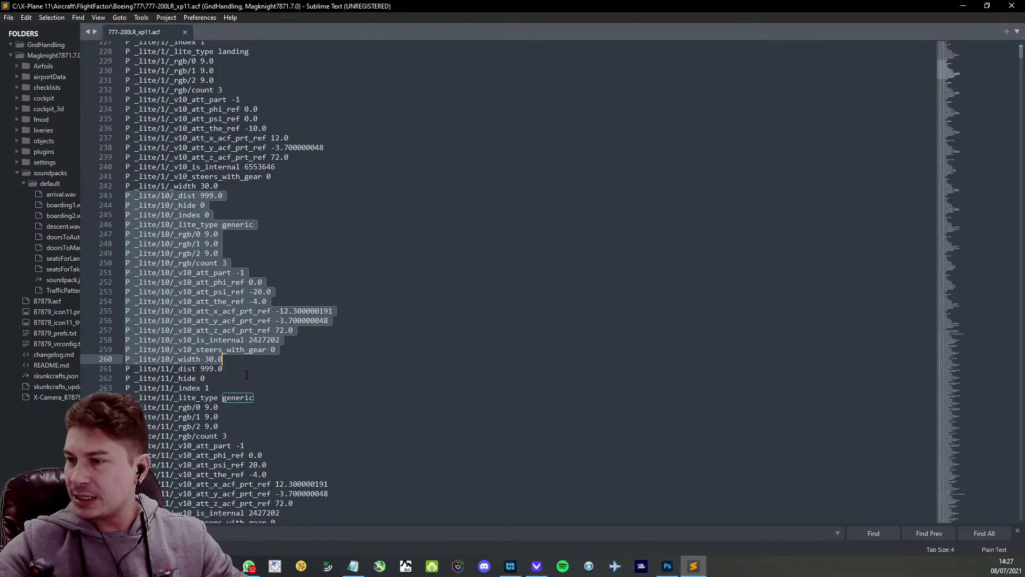
scroll(247, 374, down, 4)
scroll(248, 334, down, 3)
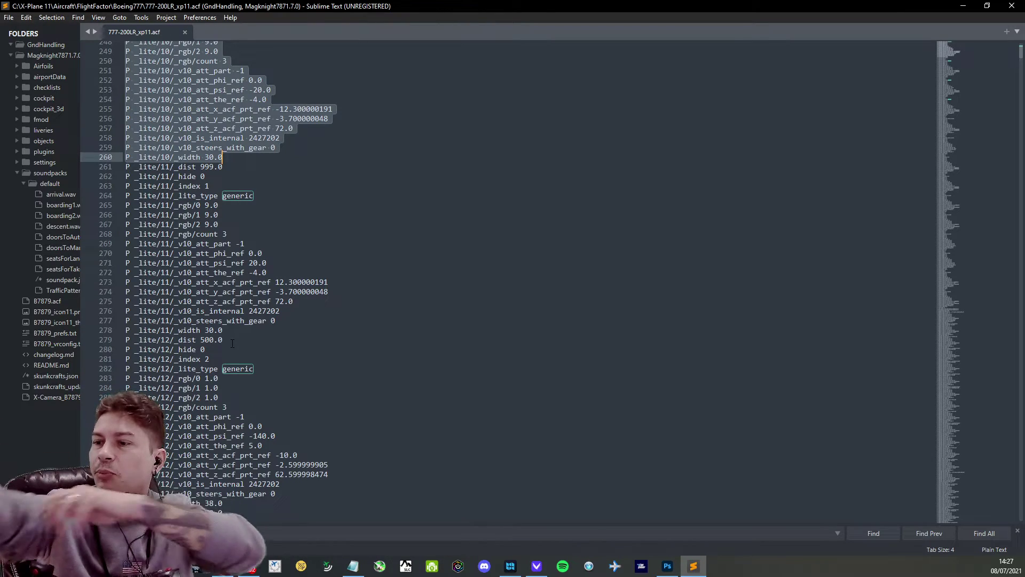
scroll(225, 385, down, 5)
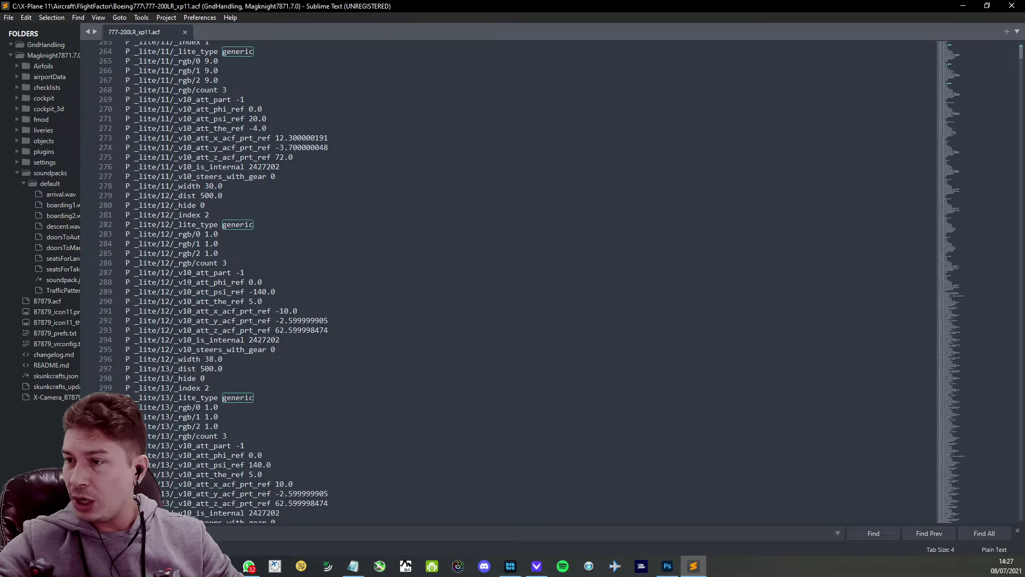
scroll(168, 407, down, 3)
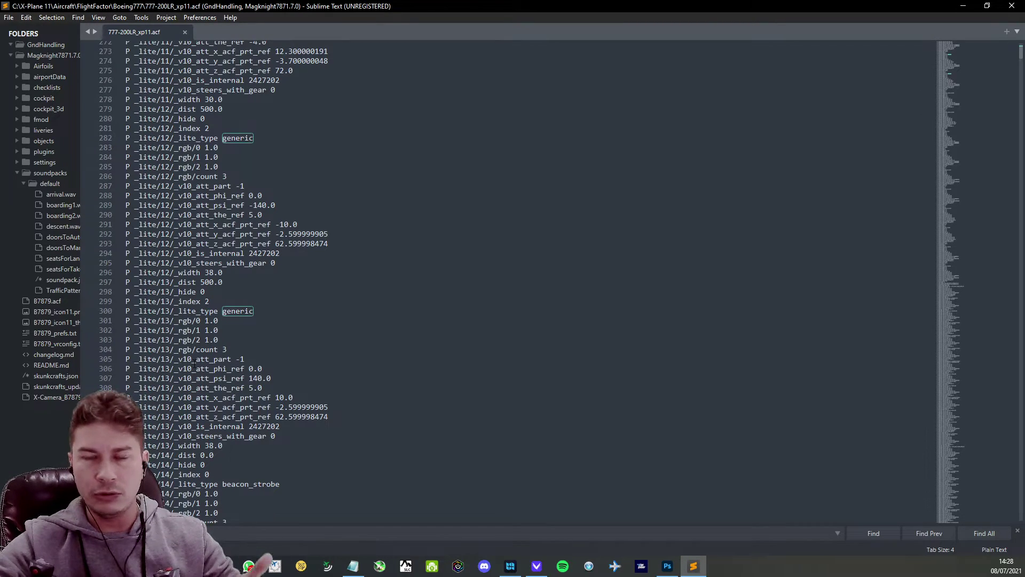
scroll(529, 282, up, 5)
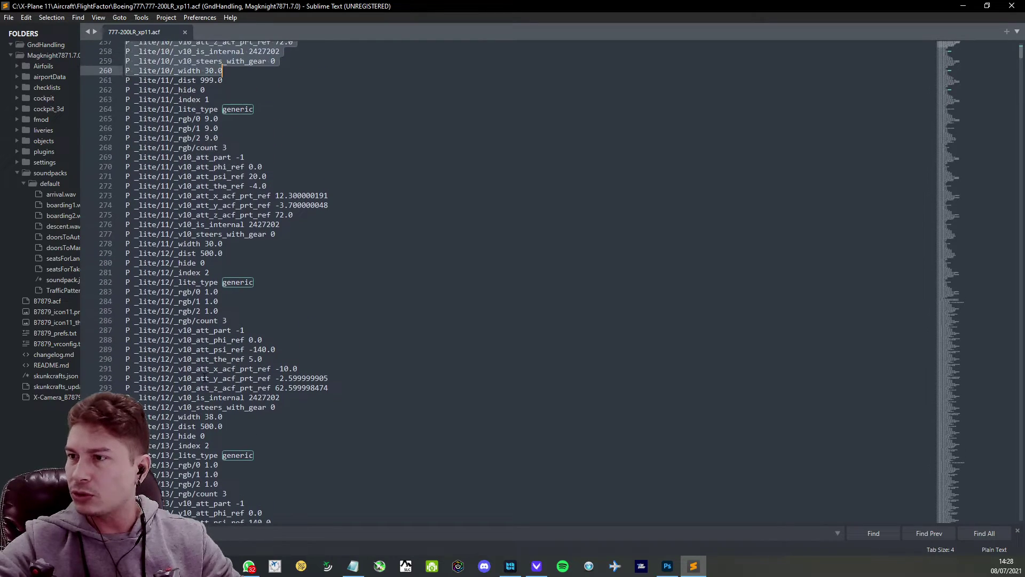
scroll(211, 358, up, 8)
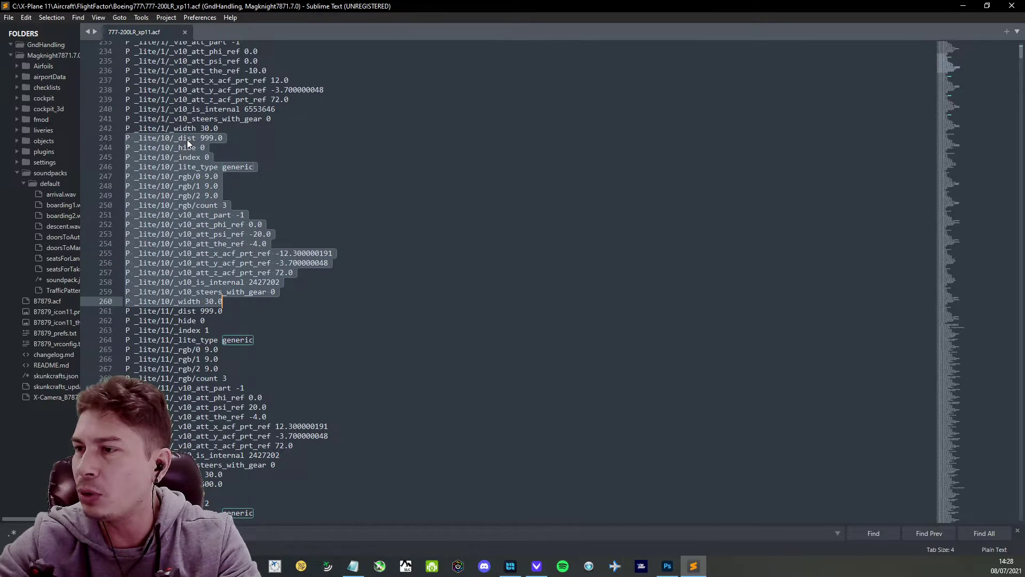
Examine the _dist entry of generic light _lite/10.
click(180, 138)
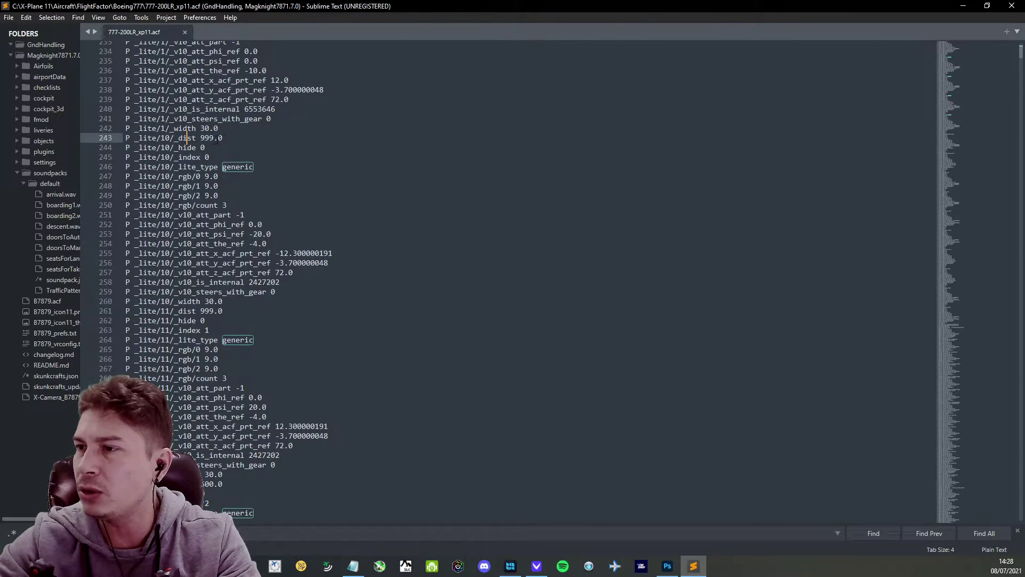
shift+click(224, 139)
click(186, 138)
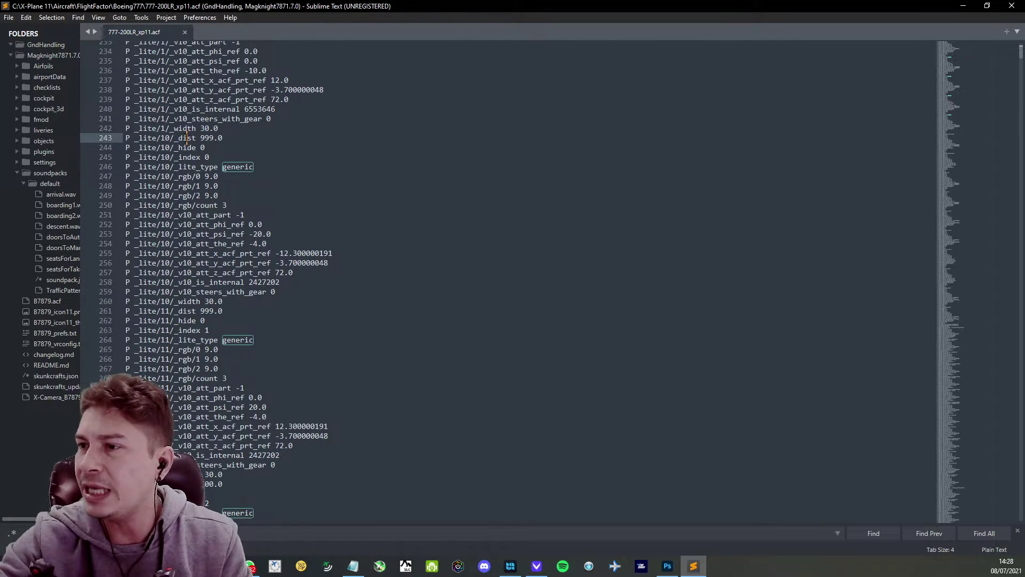
double_click(205, 139)
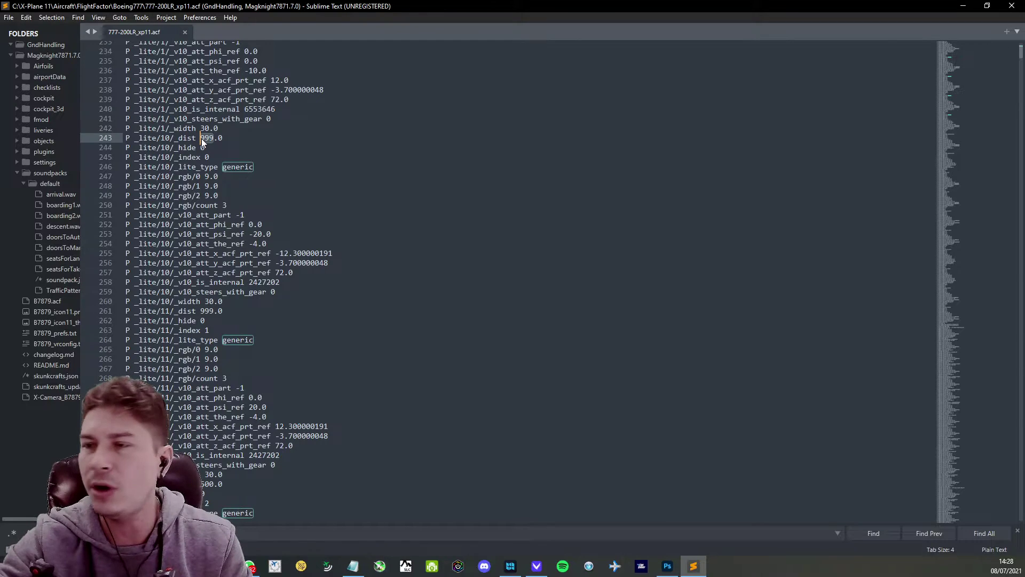
click(231, 139)
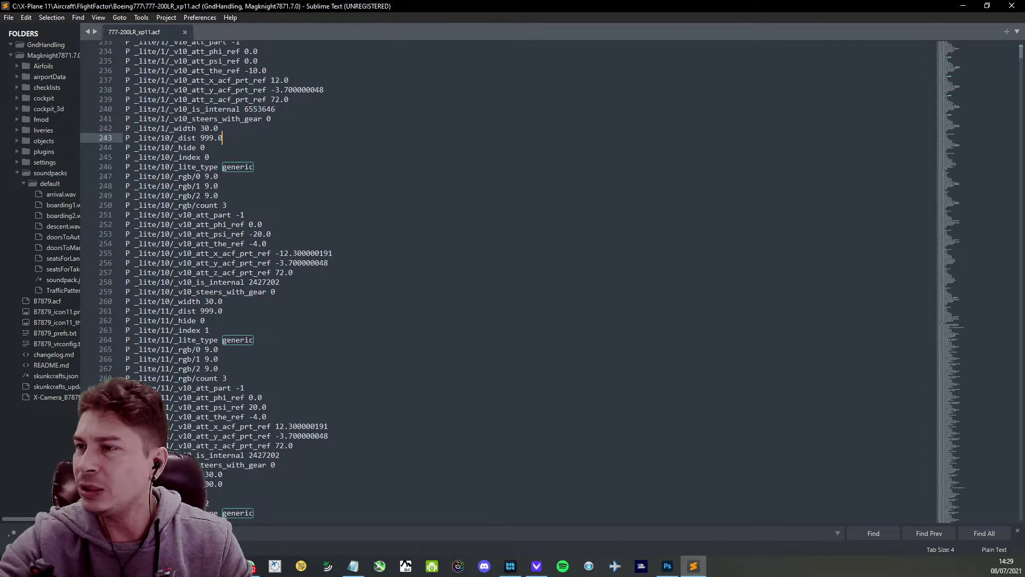
Search the file for "taxi" and examine the _dist entry of taxi light _lite/2.
scroll(199, 196, up, 6)
scroll(246, 248, up, 16)
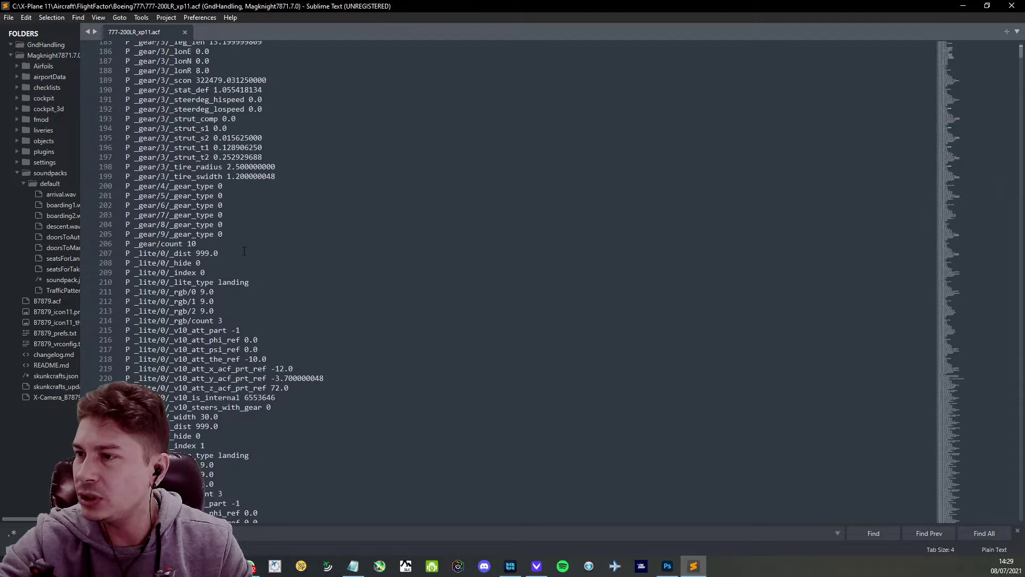
key(ctrl+f)
text(taxi)
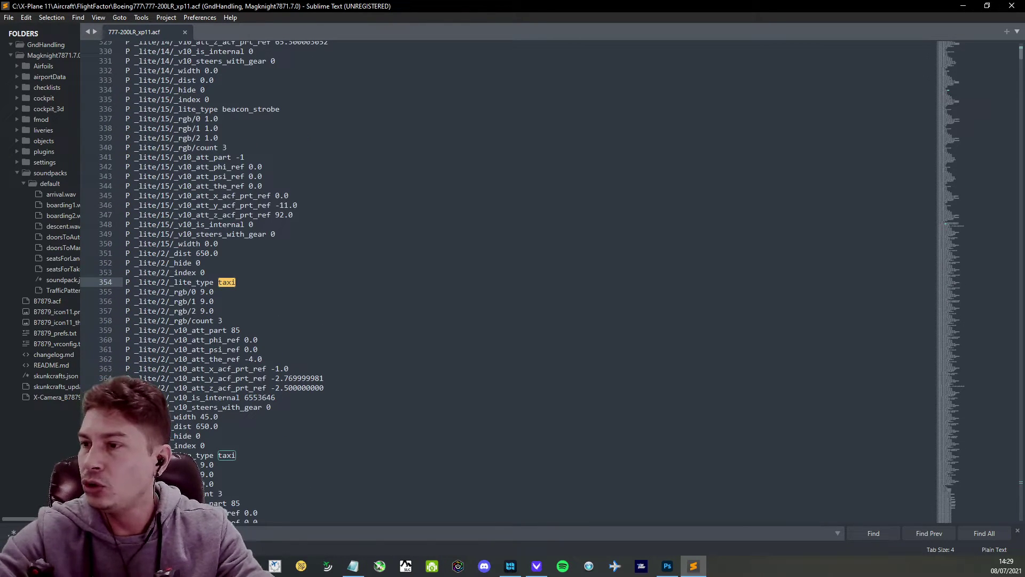
click(235, 282)
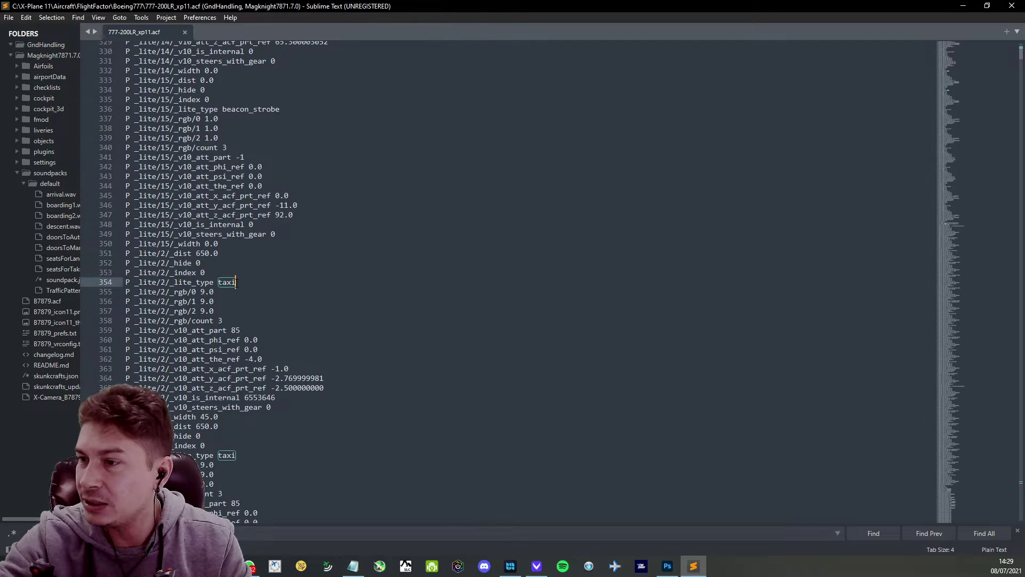
drag(196, 254, 218, 253)
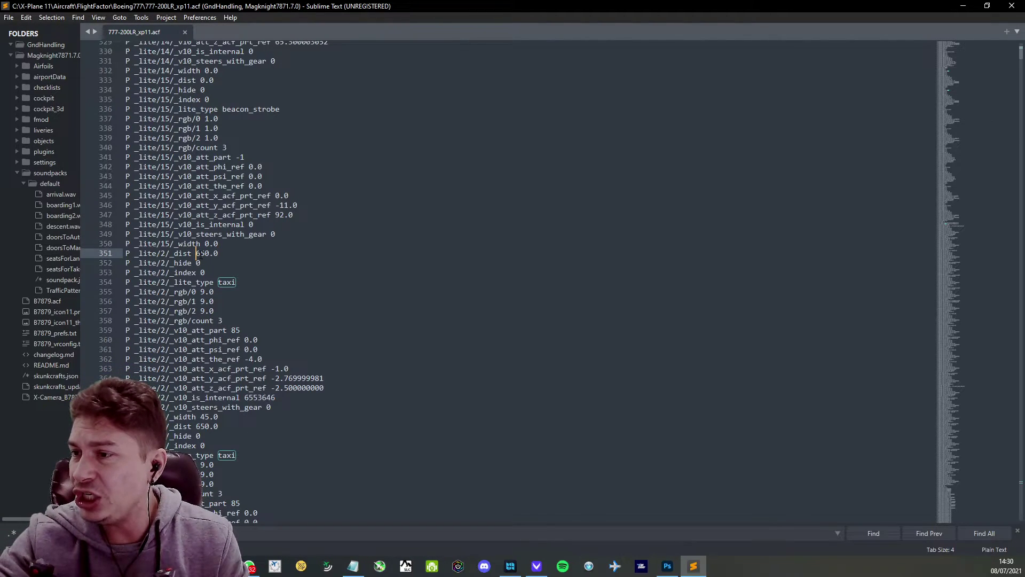
mouse_move(196, 253)
mouse_down()
mouse_move(219, 254)
mouse_move(196, 253)
mouse_up()
click(219, 255)
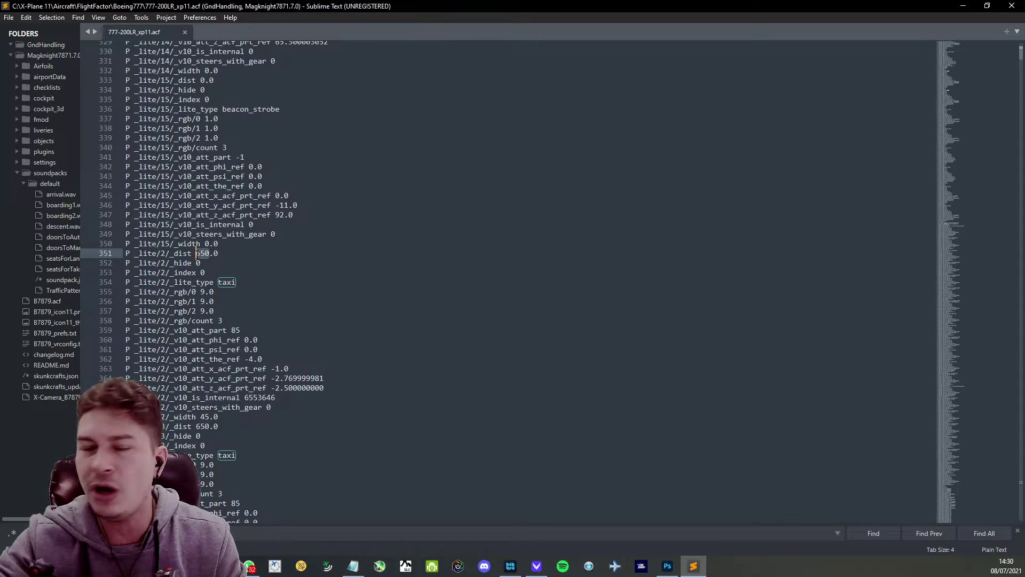
click(224, 254)
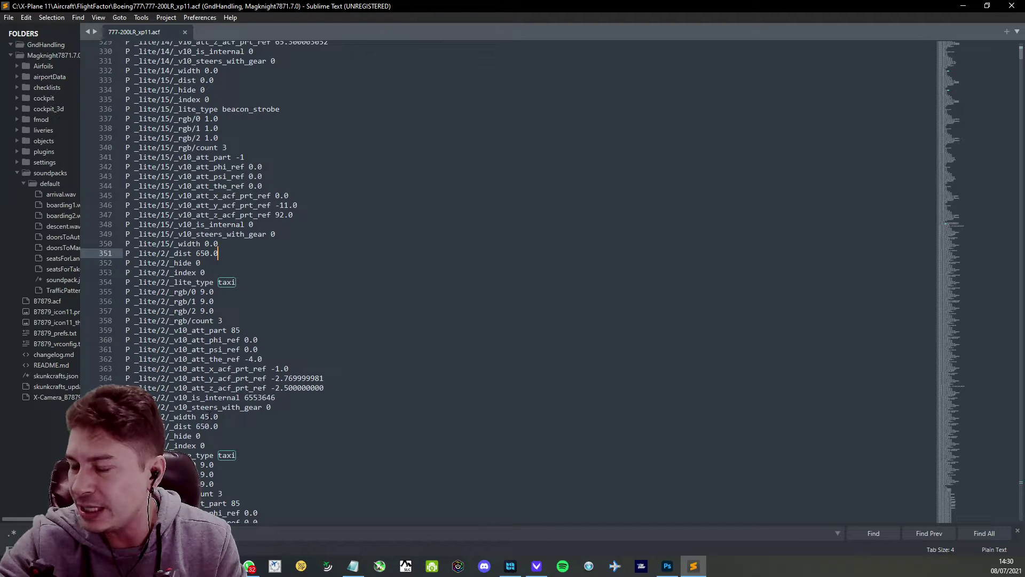
Set the _width of taxi light _lite/2 to 10.0.
click(223, 417)
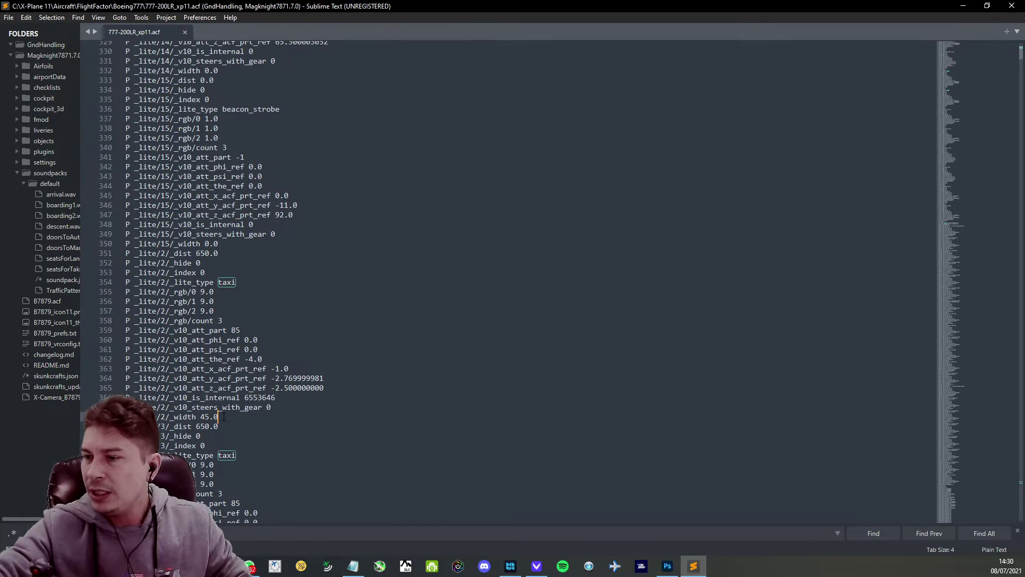
key(Left)
key(Left)
key(Left)
key(Left)
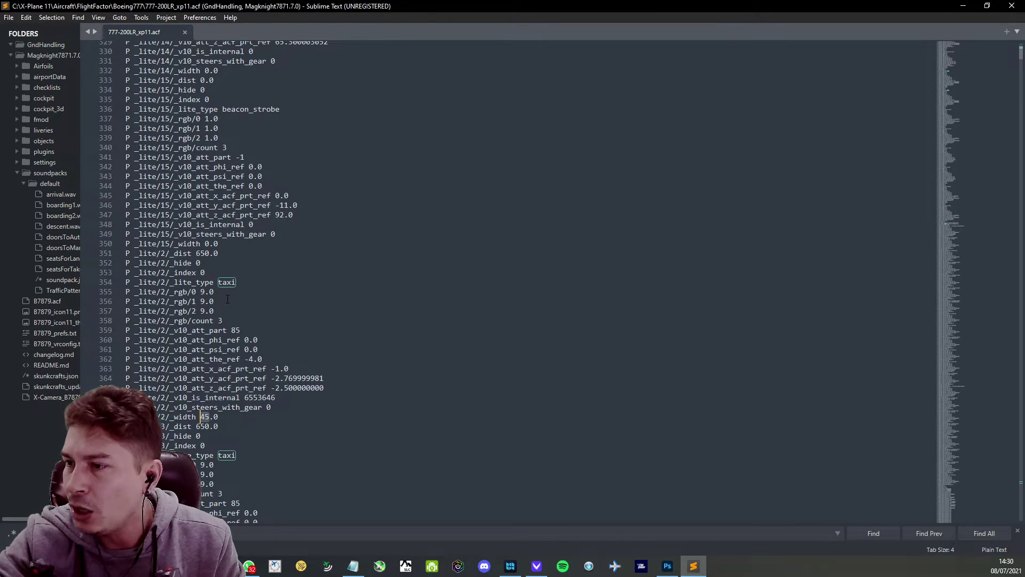
click(235, 282)
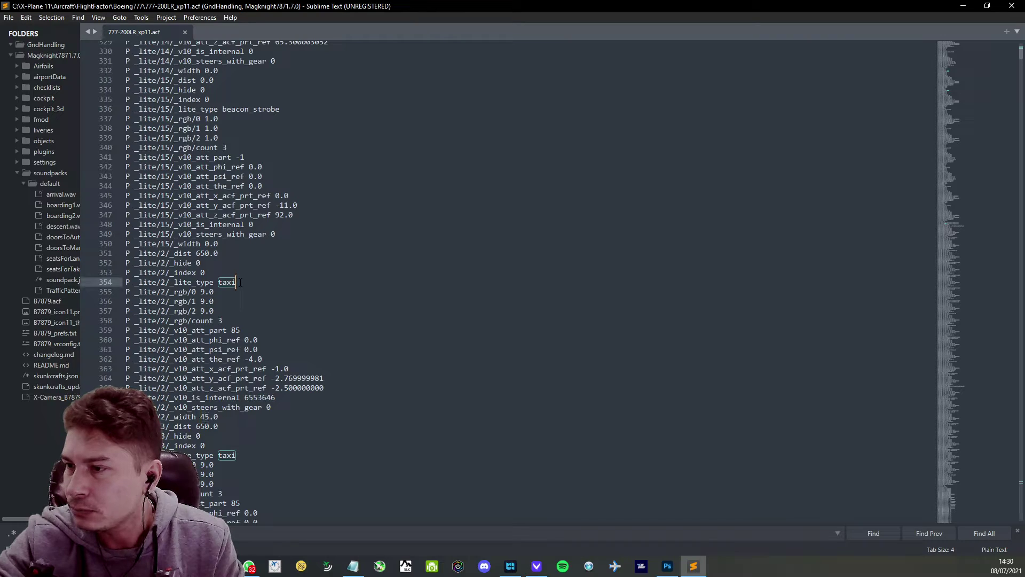
click(203, 416)
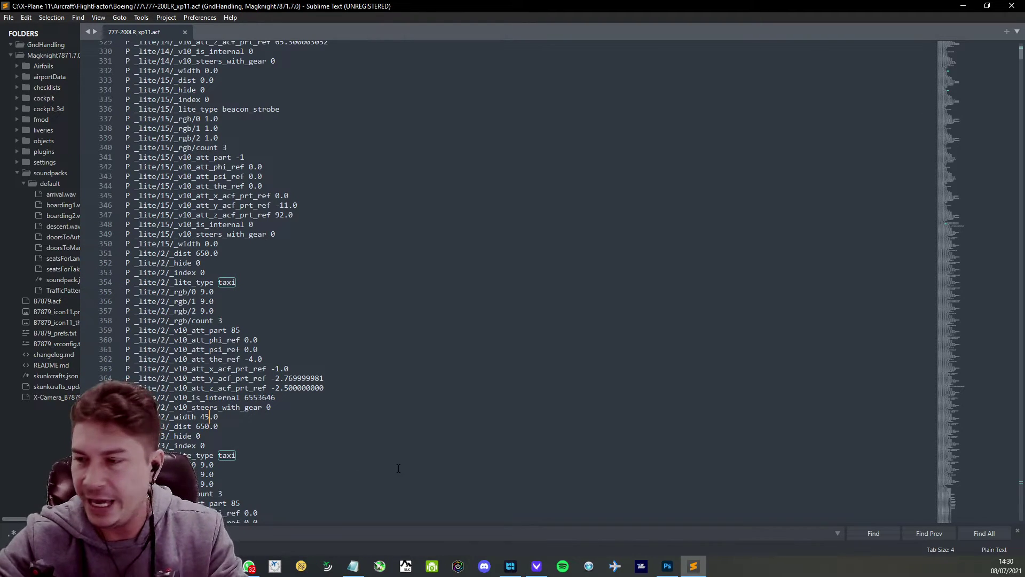
key(BackSpace)
key(Delete)
text(10)
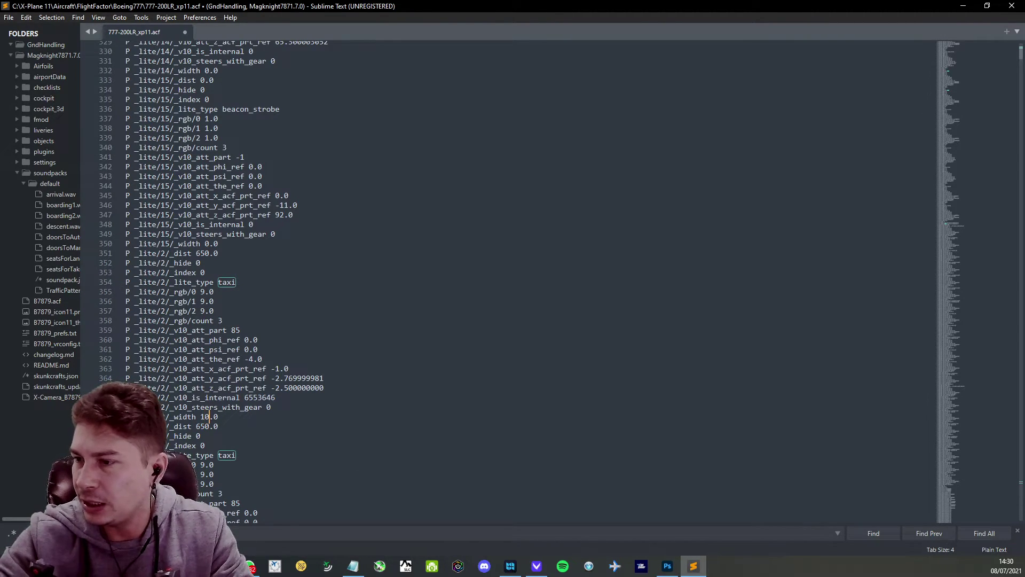
Set the _width of taxi light _lite/3 to 10.0 and save the .acf file.
scroll(513, 281, down, 4)
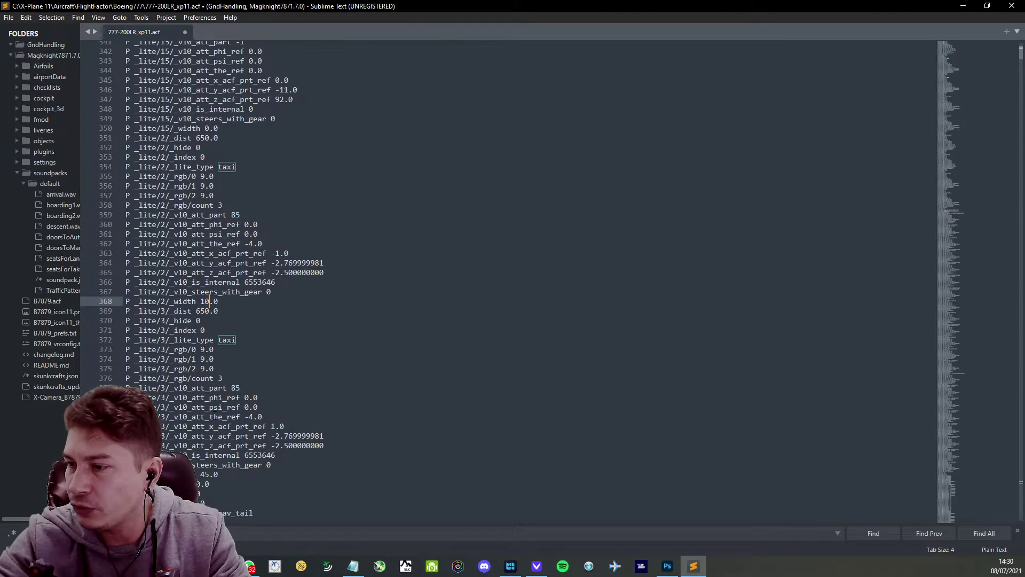
drag(128, 340, 193, 354)
click(169, 339)
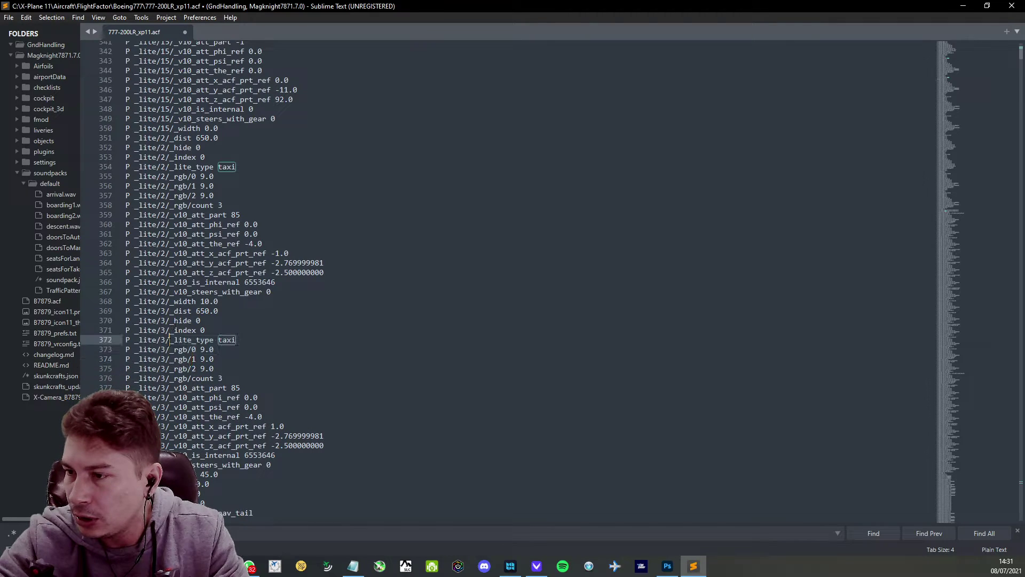
scroll(170, 340, down, 2)
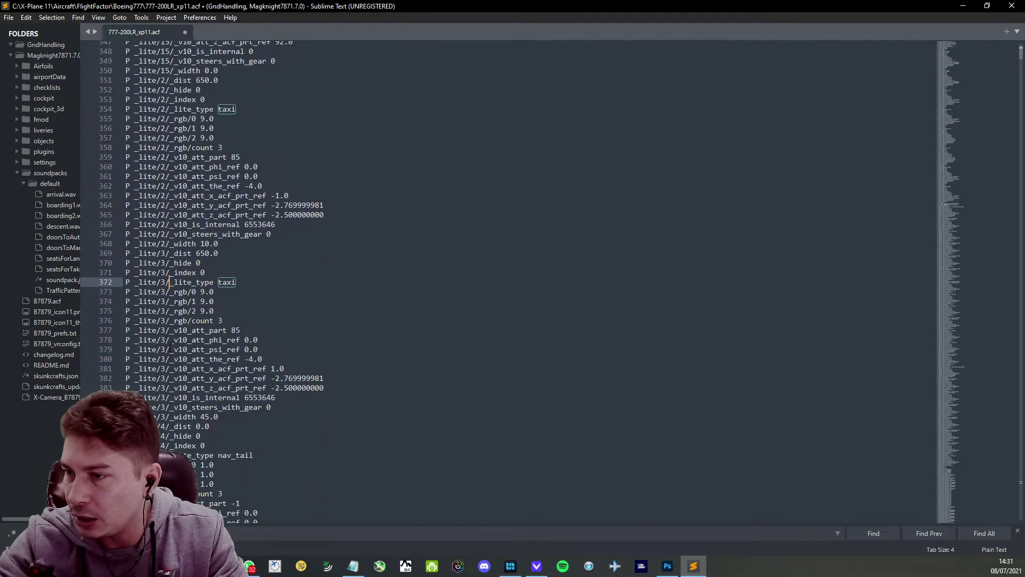
drag(128, 252, 225, 417)
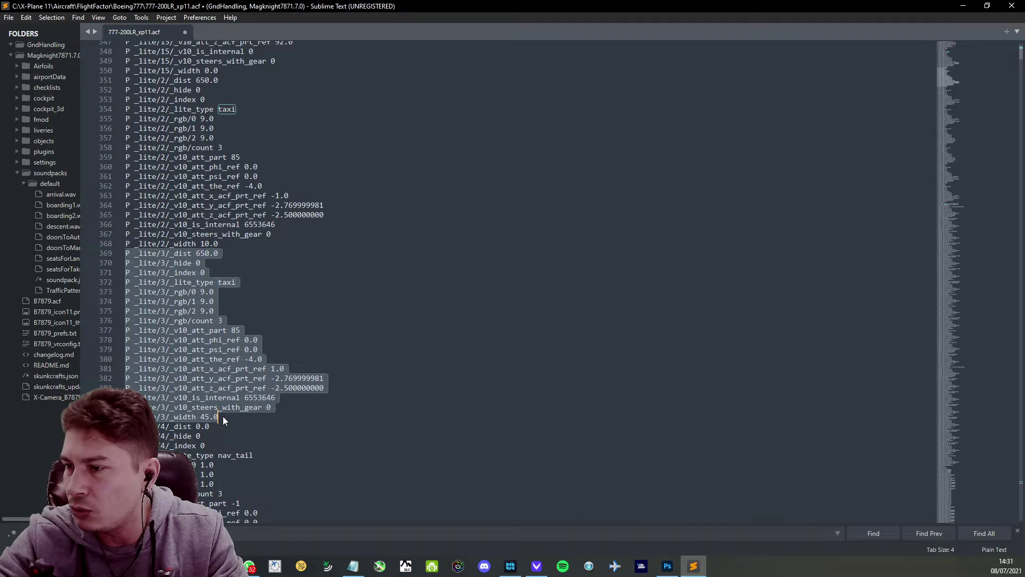
click(204, 417)
click(201, 417)
text(10)
key(ctrl+s)
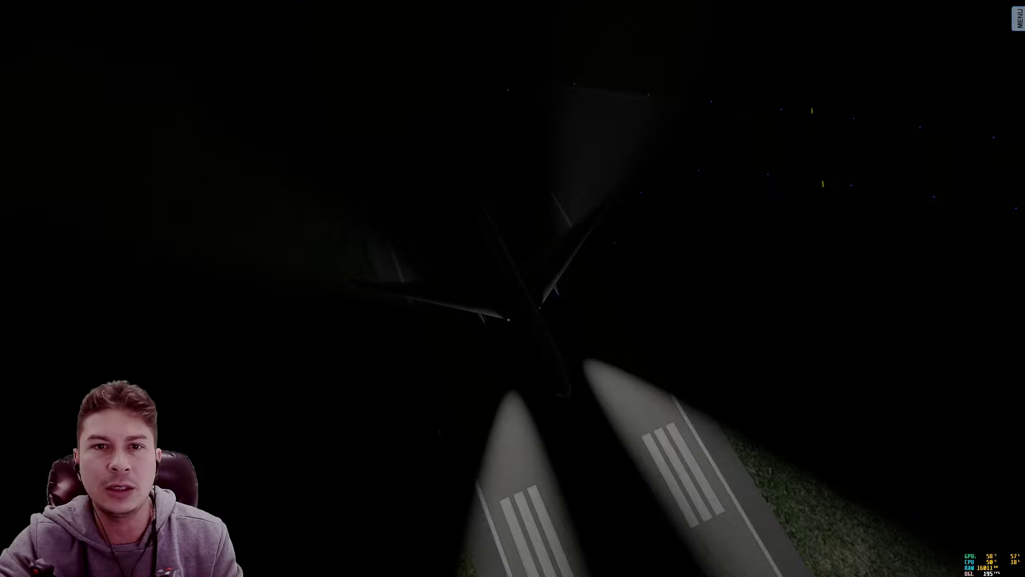
Reload the aircraft in X-Plane 11 and inspect the taxi light's beam width from the cockpit and from outside.
click(150, 8)
click(159, 44)
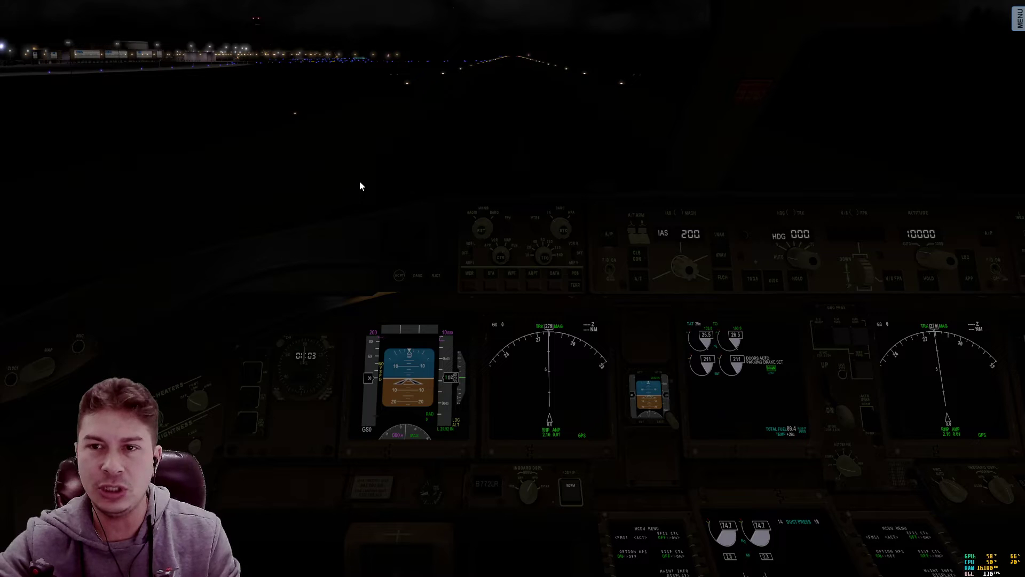
key(KP_8)
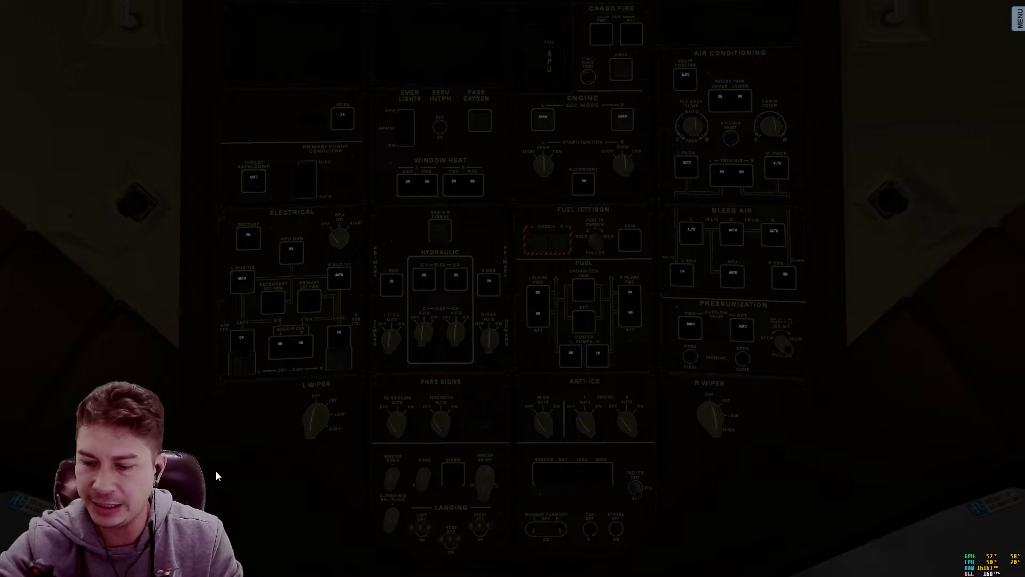
key(KP_2)
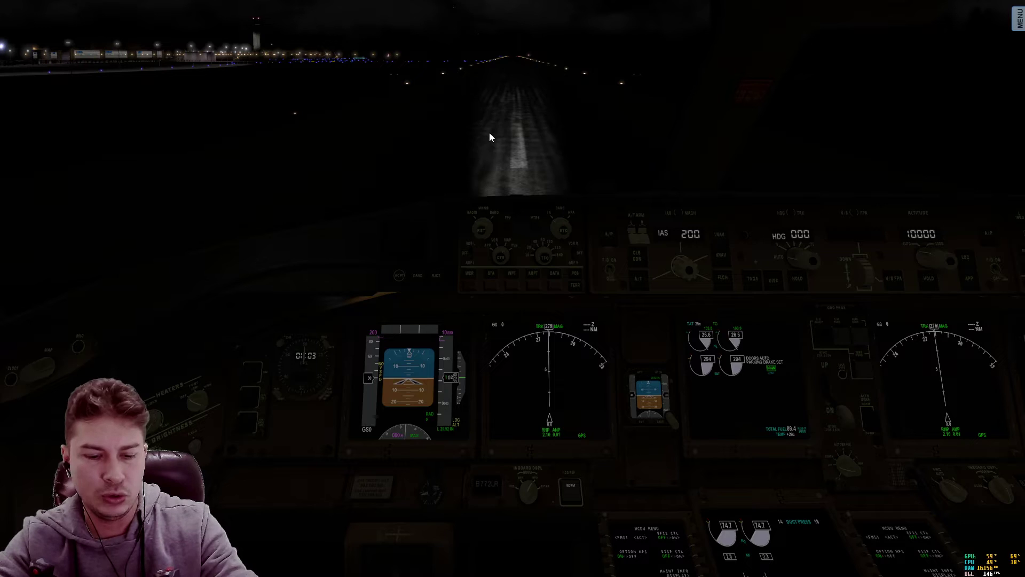
key(shift+5)
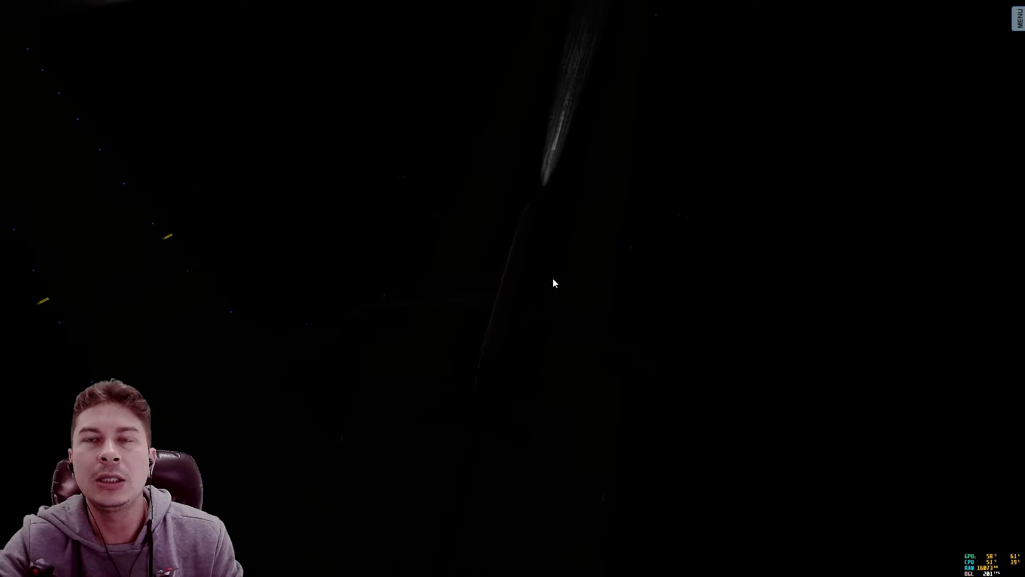
key(shift+9)
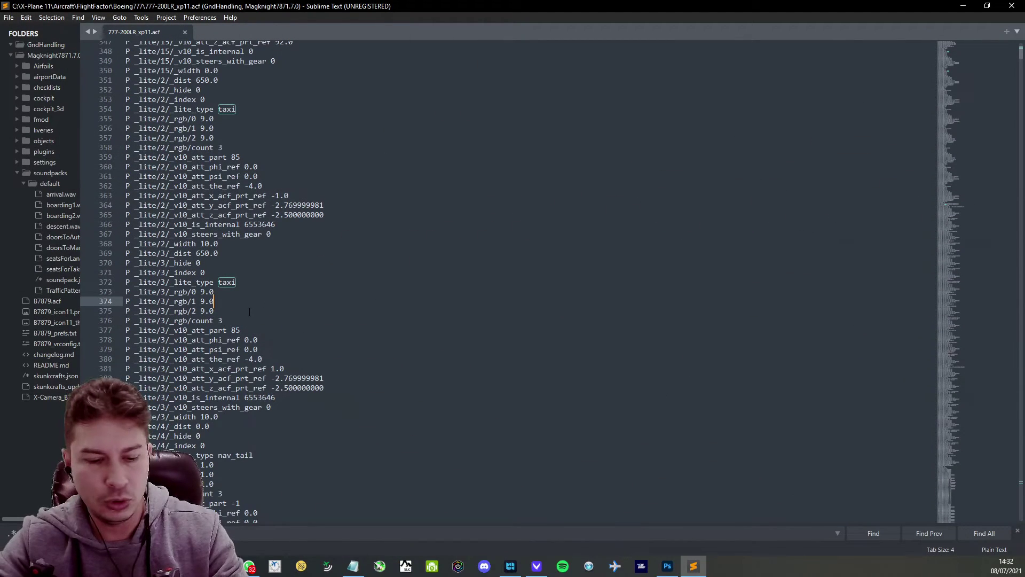
Back in Sublime Text, set the _width of taxi lights _lite/3 and _lite/2 to 45.0 and save the file.
double_click(205, 416)
text(45)
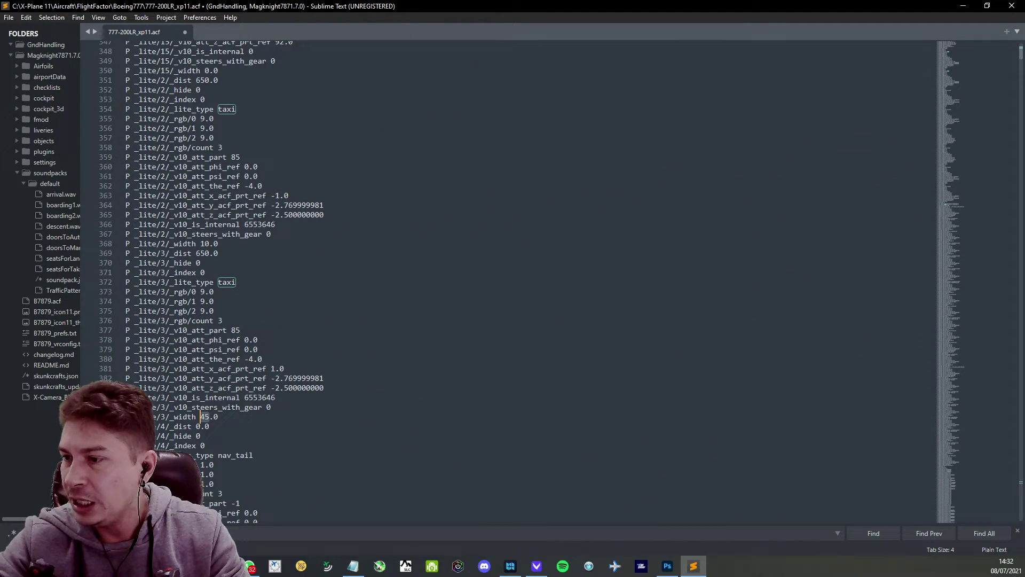
double_click(203, 243)
text(45)
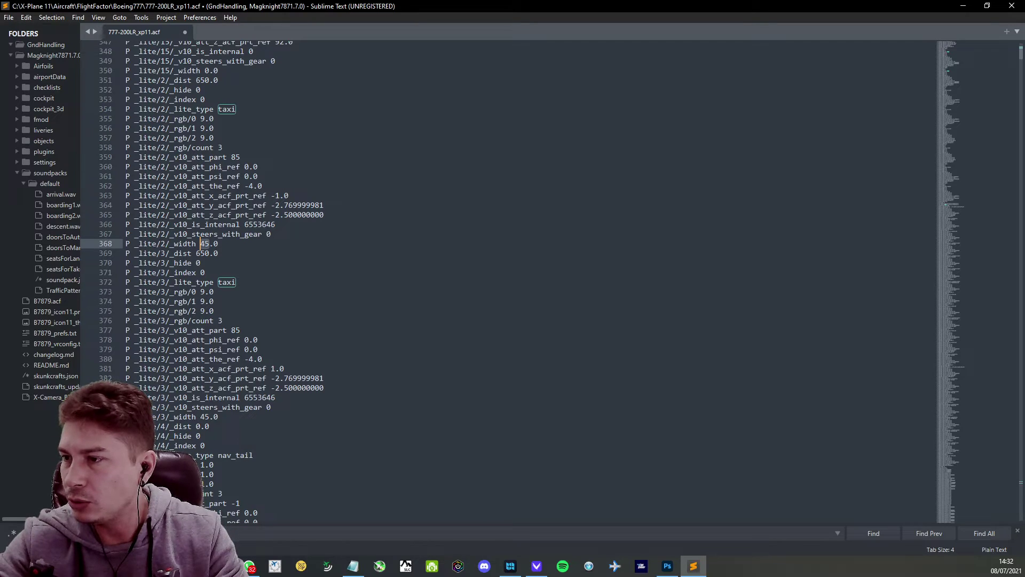
key(ctrl+s)
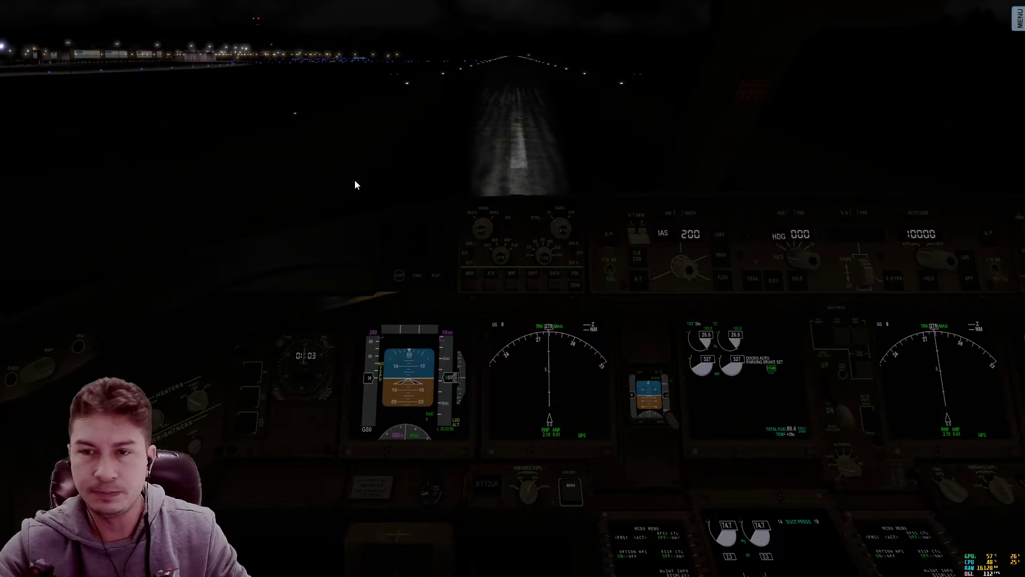
In X-Plane 11, switch on the runway turnoff lights on the overhead panel and check the beams from the cockpit.
key(KP_8)
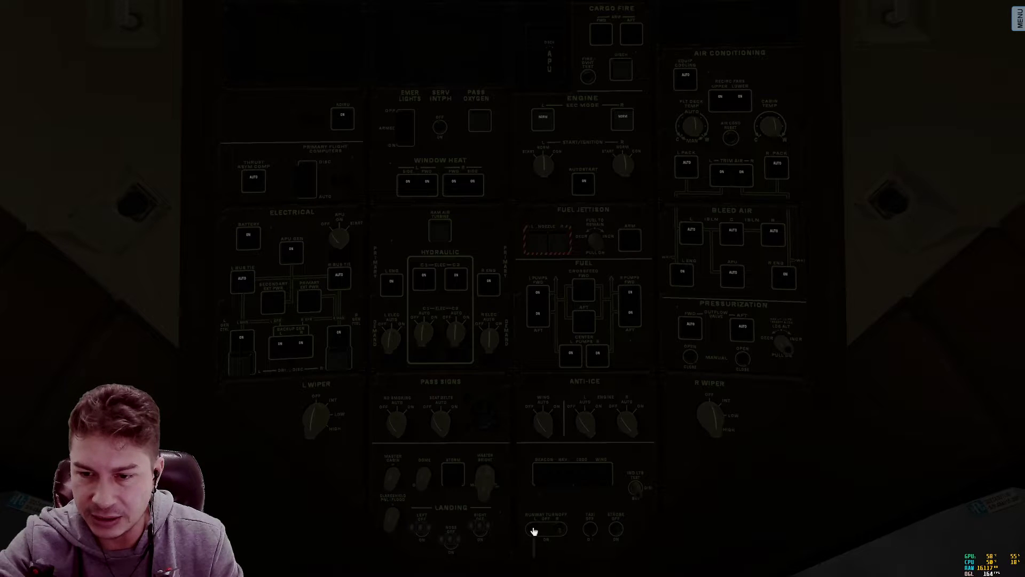
click(561, 532)
key(KP_2)
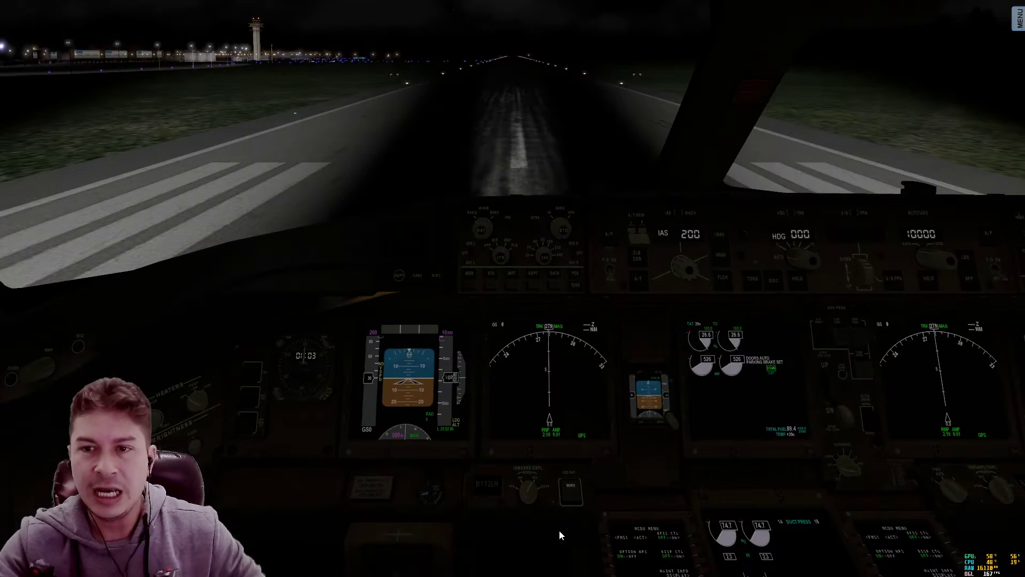
key(shift+8)
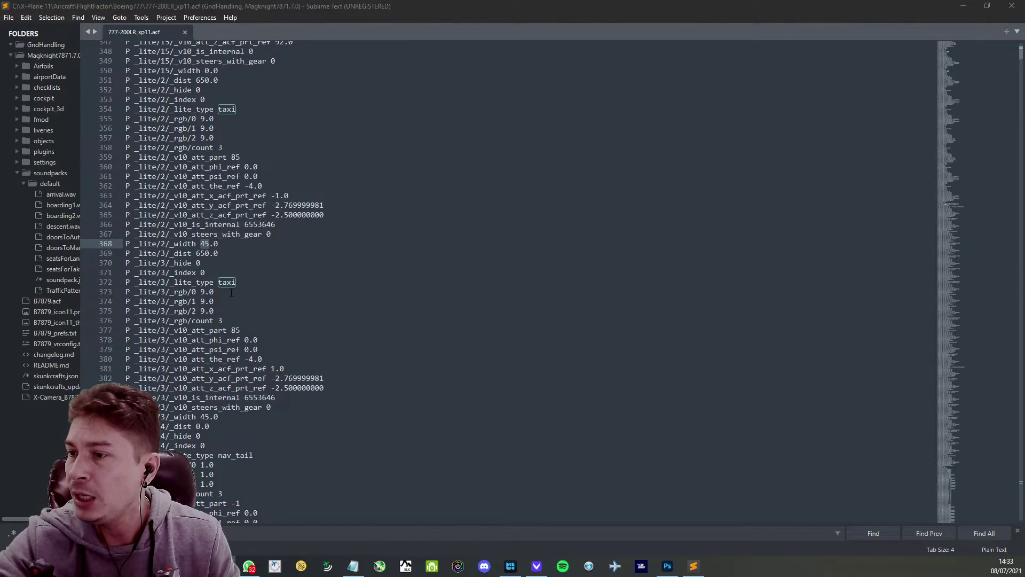
Return to the .acf file in Sublime Text and examine the complete block of taxi light _lite/2.
click(231, 292)
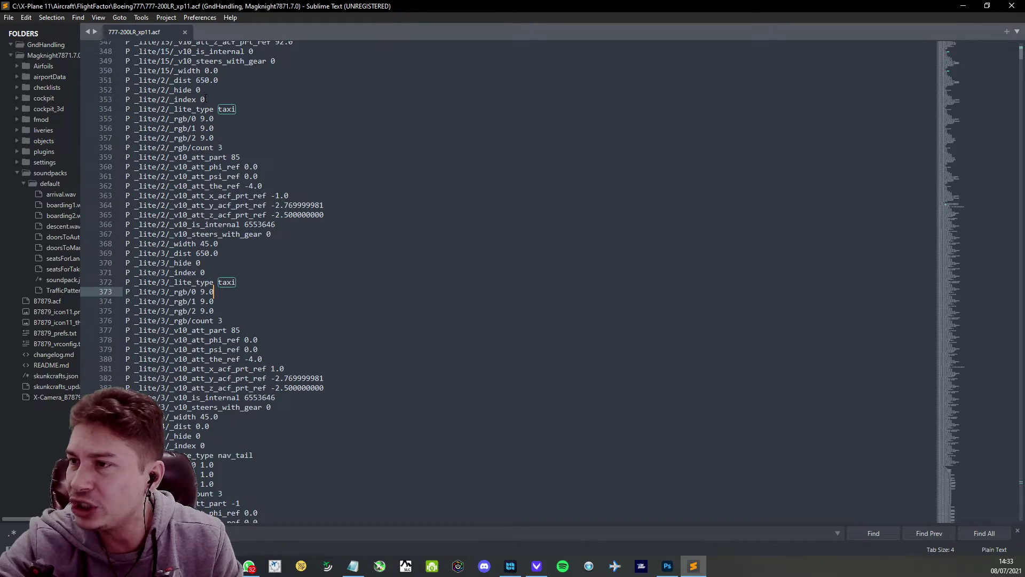
drag(219, 80, 232, 241)
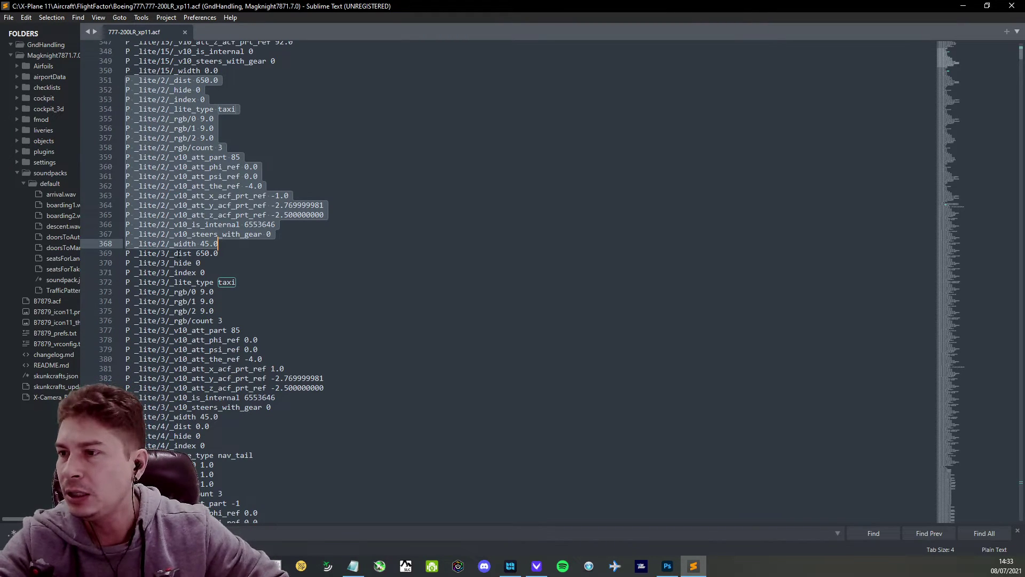
click(229, 243)
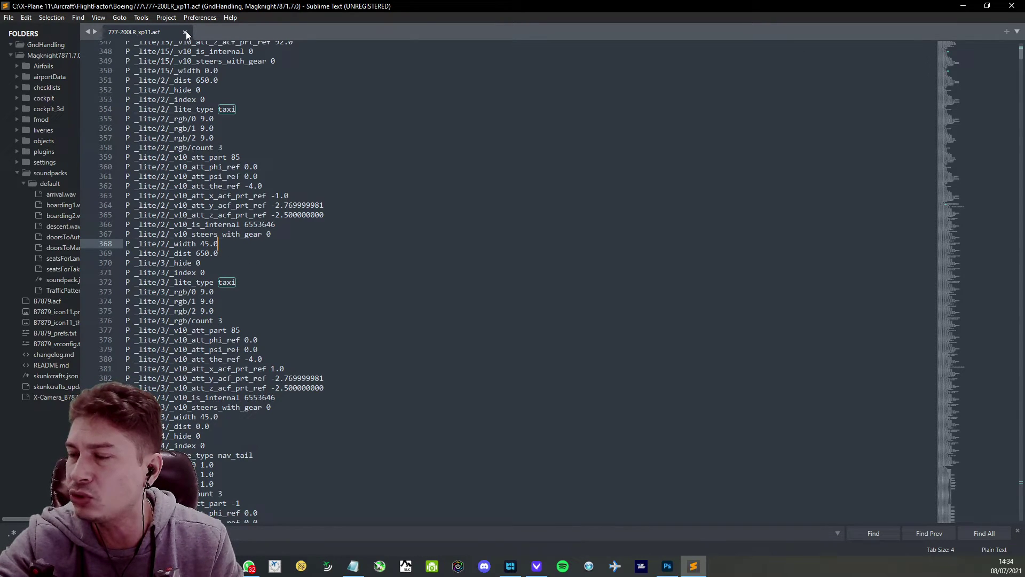
click(264, 298)
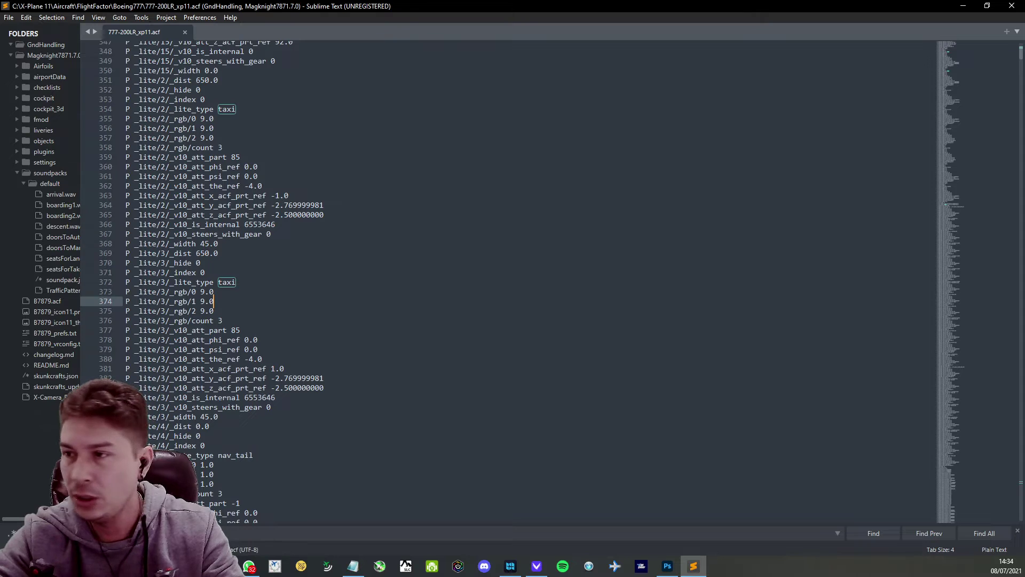
Close 777-200LR_xp11.acf and open the Boeing 757-Full folder under Aircraft > FlightFactor in File Explorer.
click(185, 32)
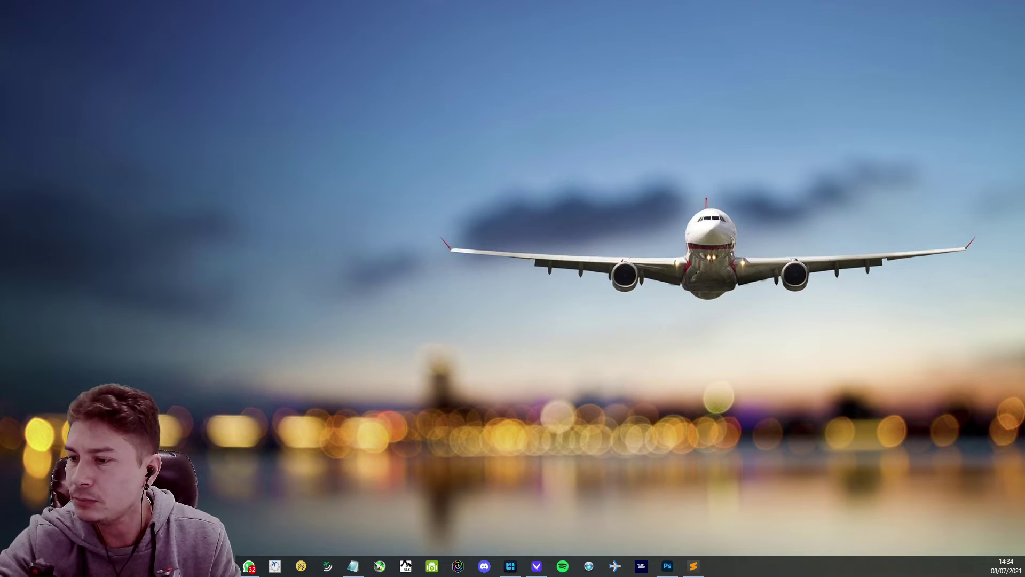
key(alt+Tab)
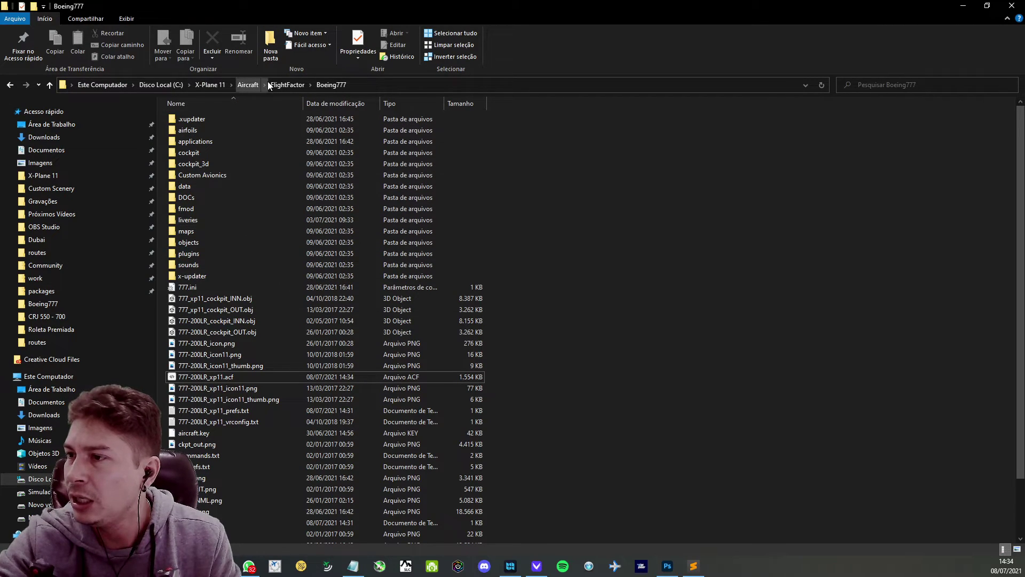
click(249, 85)
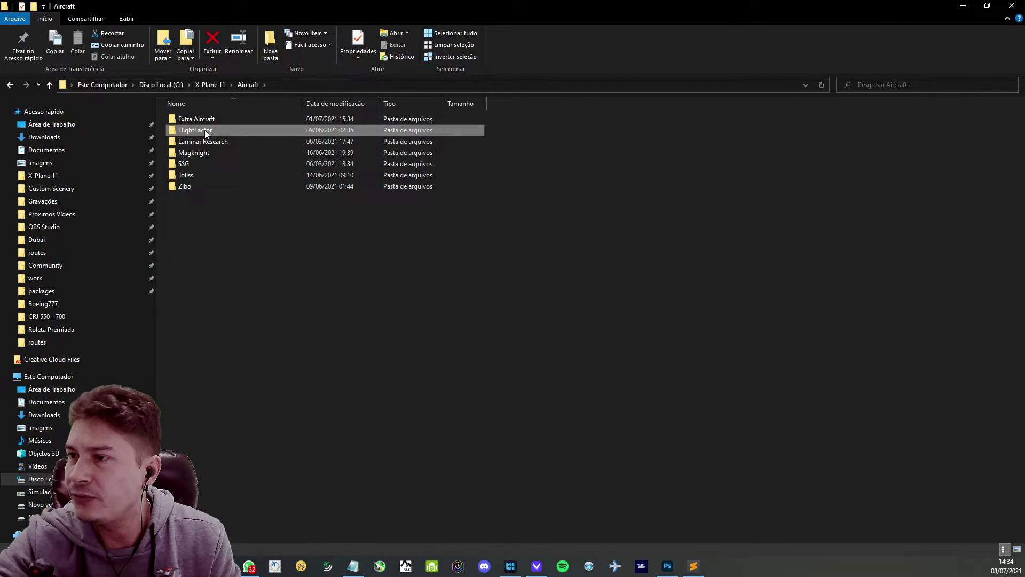
double_click(205, 133)
double_click(212, 133)
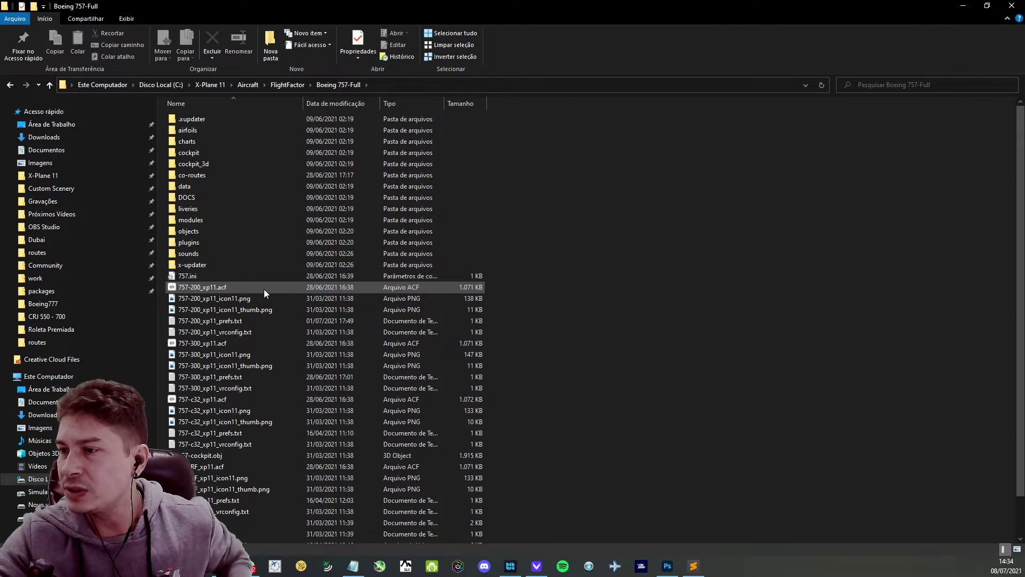
Look over the separate .acf files of the 757-200, 757-300 and 757-c32 variants.
click(200, 287)
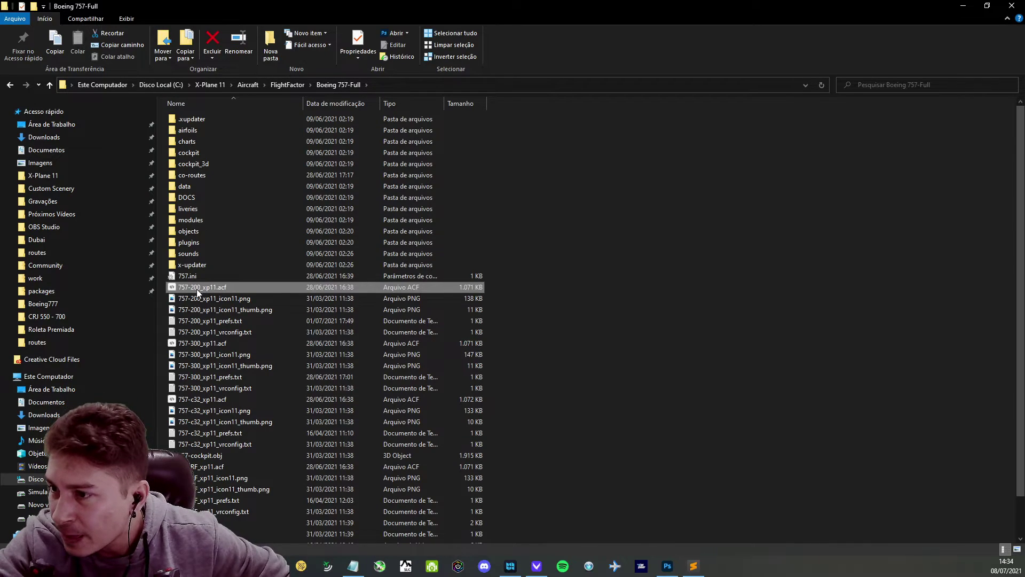
click(190, 341)
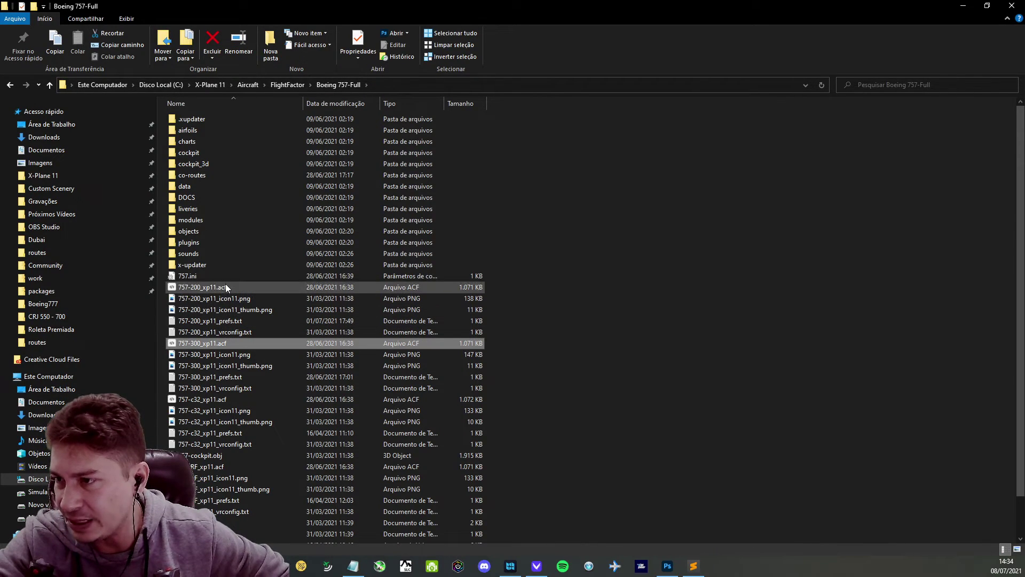
click(226, 286)
click(219, 344)
click(220, 397)
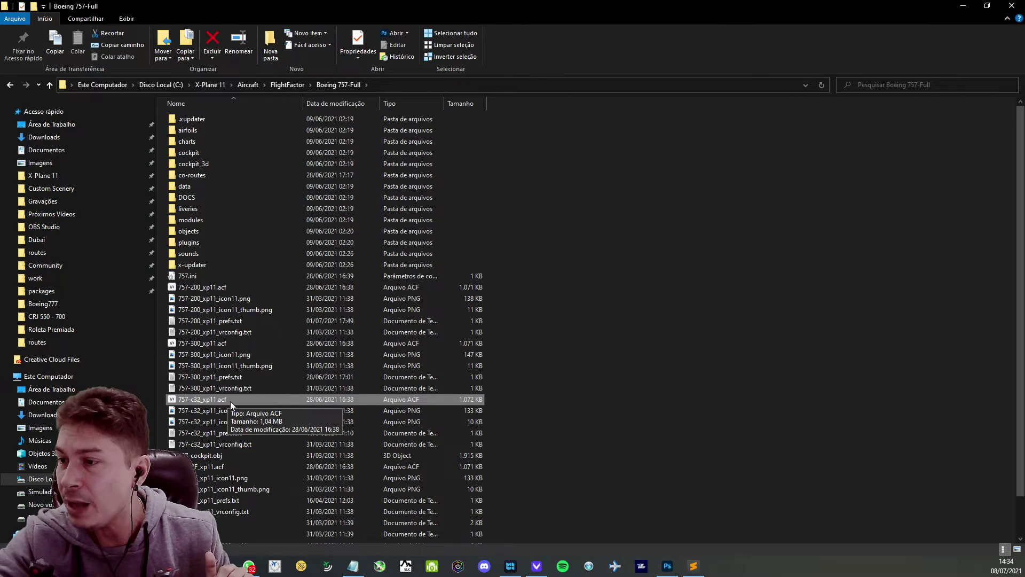
Open 757-200_xp11.acf in Sublime Text and search it for "taxi".
right_click(207, 288)
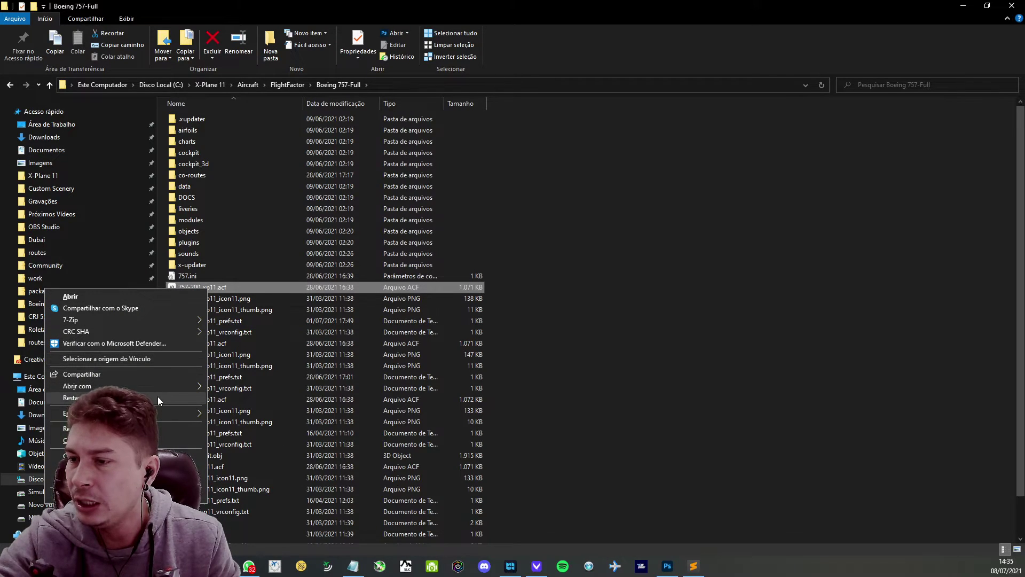
mouse_move(160, 387)
click(235, 398)
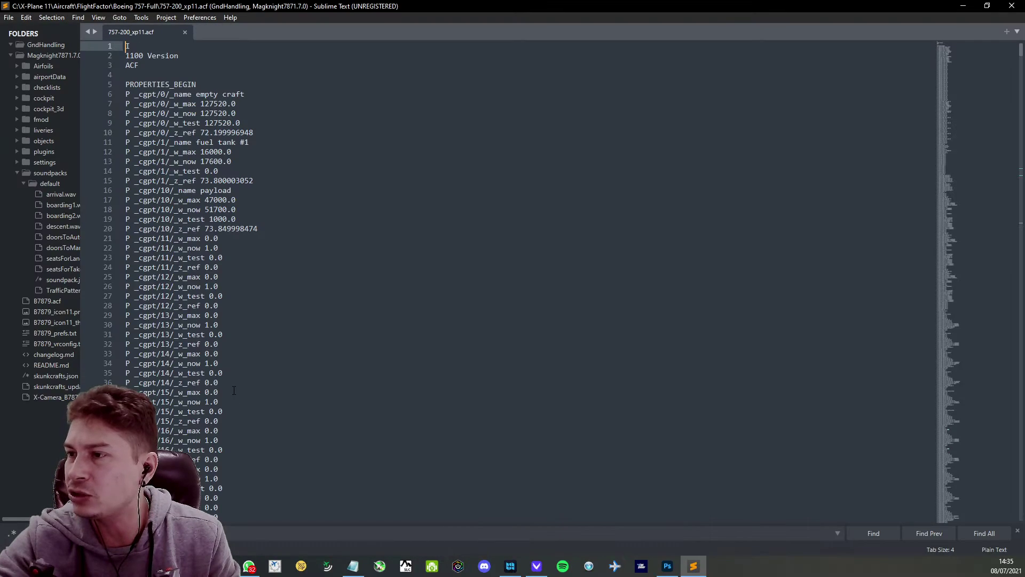
key(ctrl+f)
text(taxi)
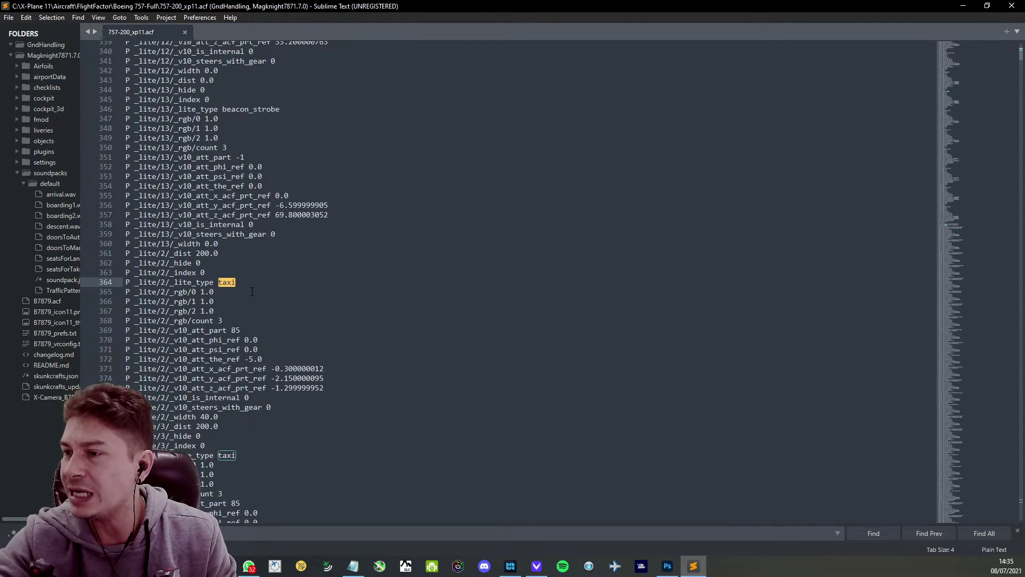
Examine the RGB entries of taxi lights _lite/2 and _lite/3 and of generic light _lite/4.
scroll(255, 291, down, 3)
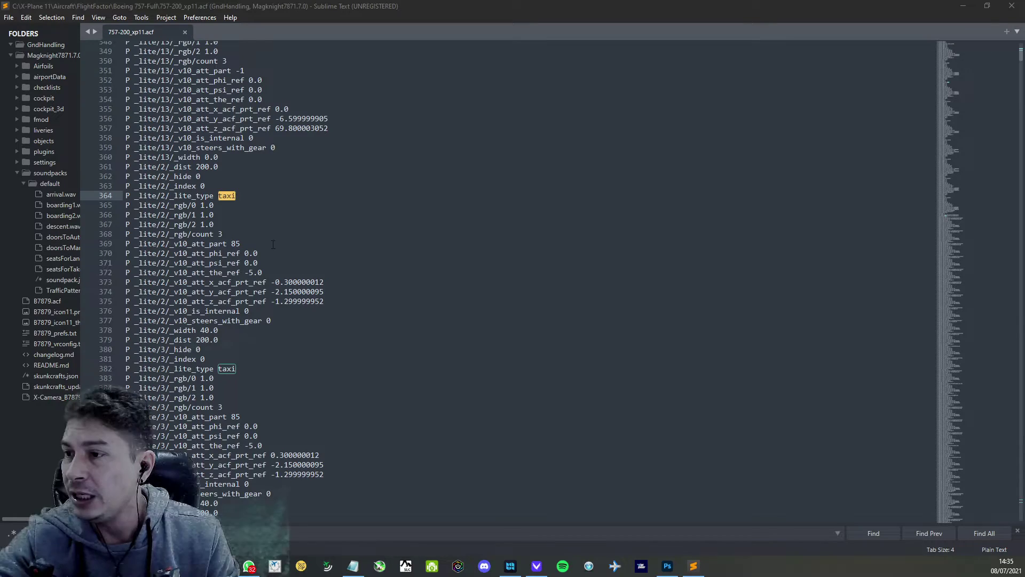
click(242, 194)
drag(126, 195, 238, 222)
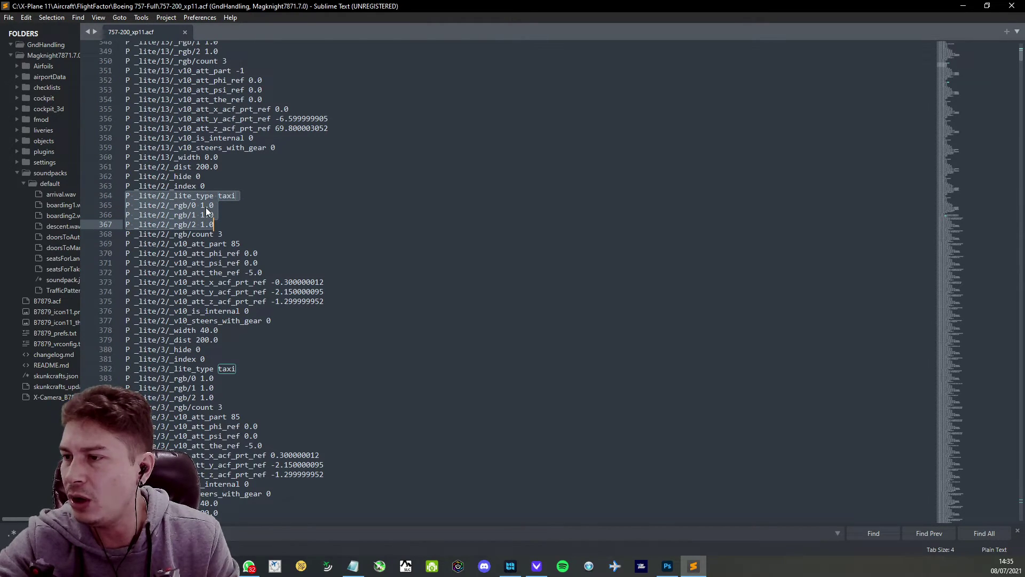
key(F3)
scroll(245, 385, down, 3)
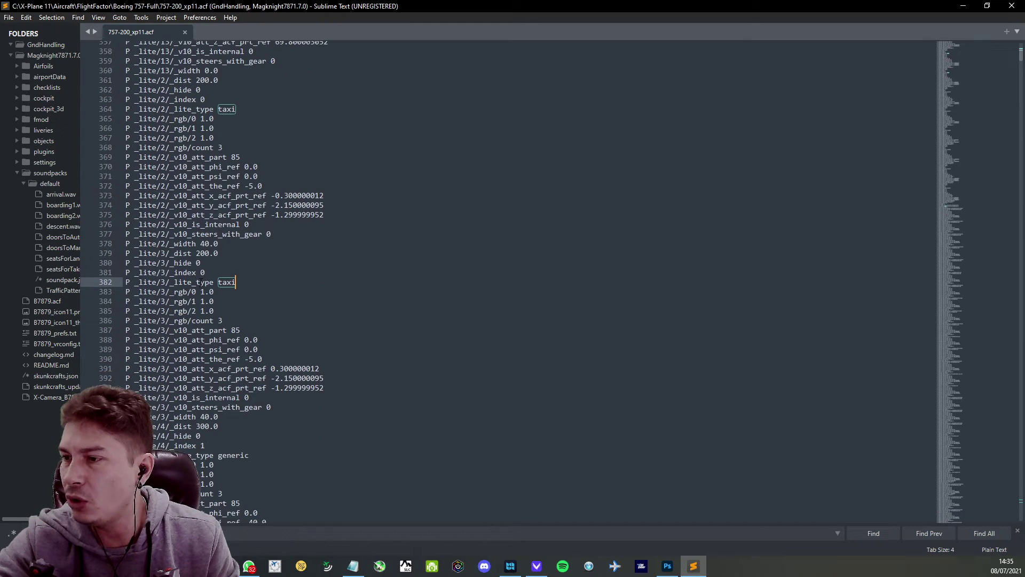
drag(201, 292, 238, 314)
scroll(224, 326, down, 8)
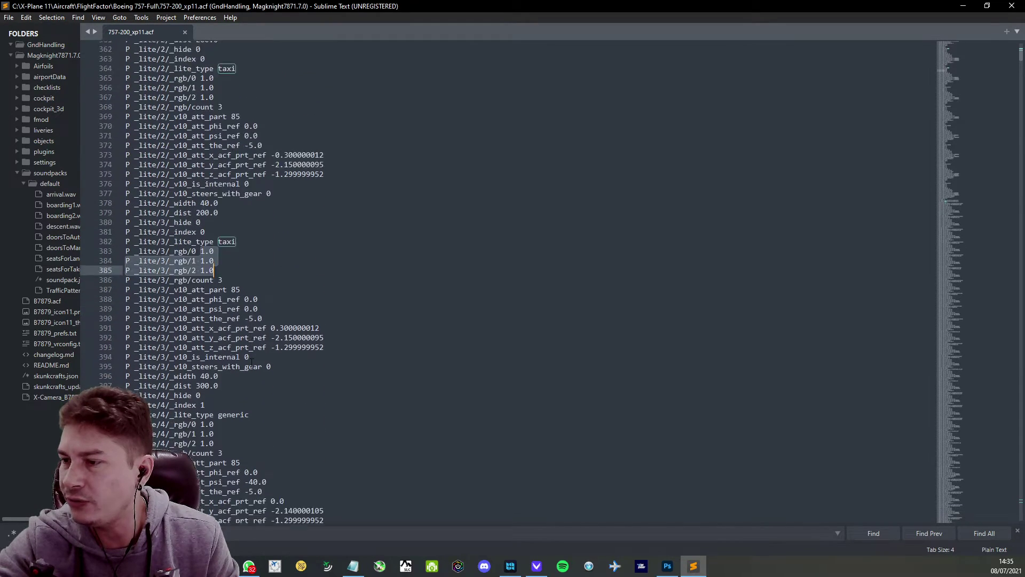
click(236, 237)
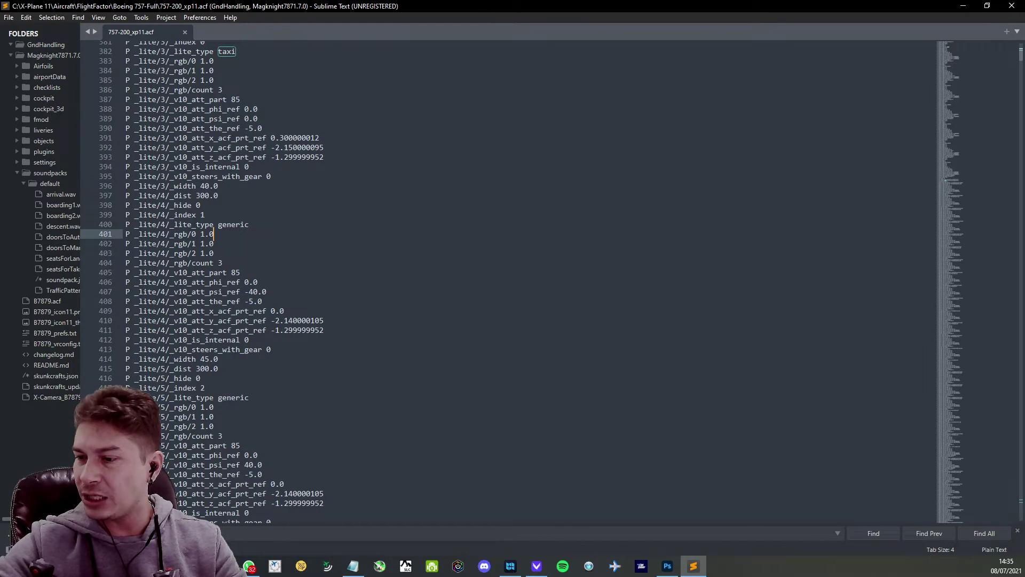
Switch to File Explorer and open the B737-800X folder under Aircraft > Zibo.
key(alt+Tab)
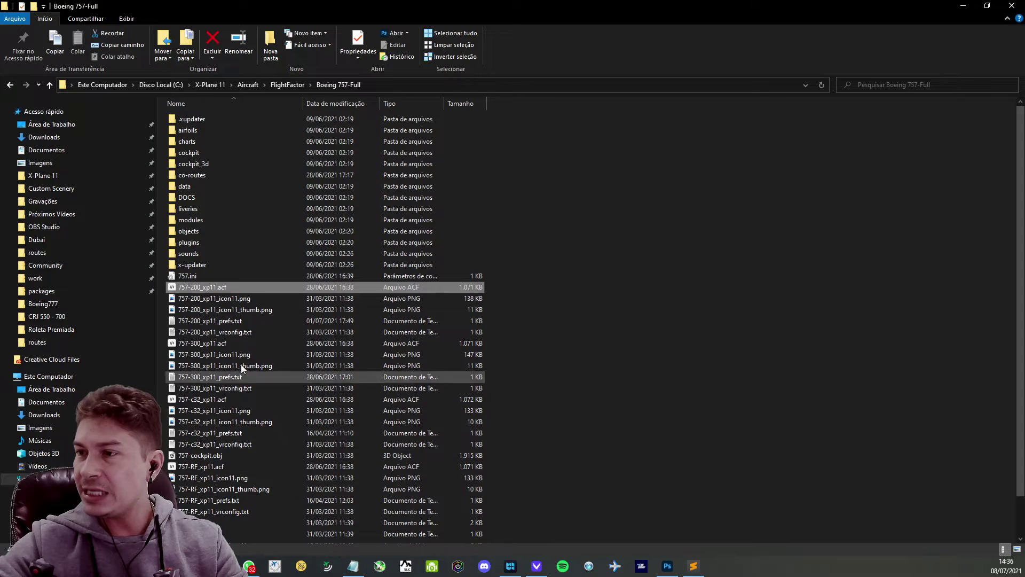
click(252, 85)
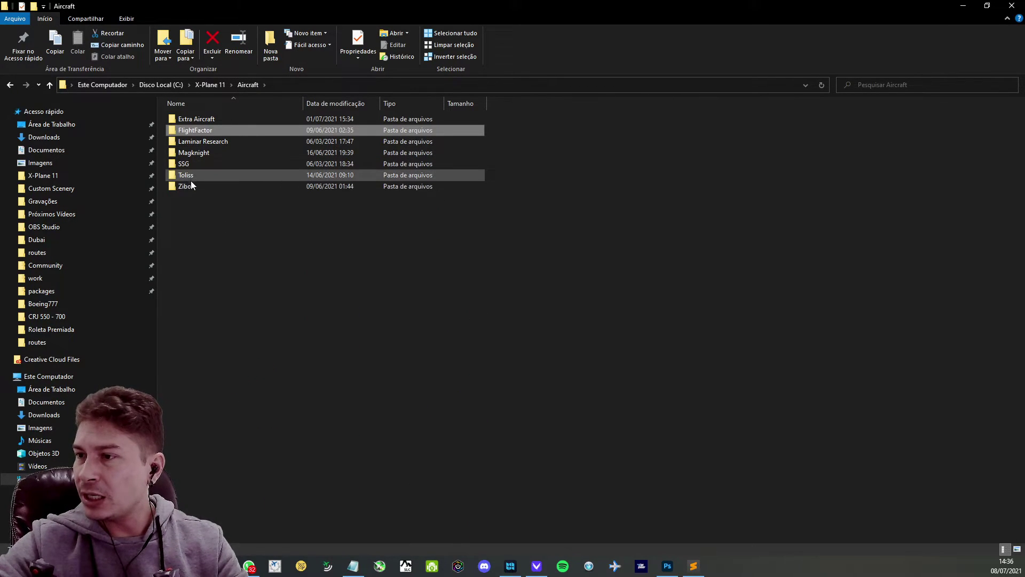
double_click(190, 185)
double_click(195, 120)
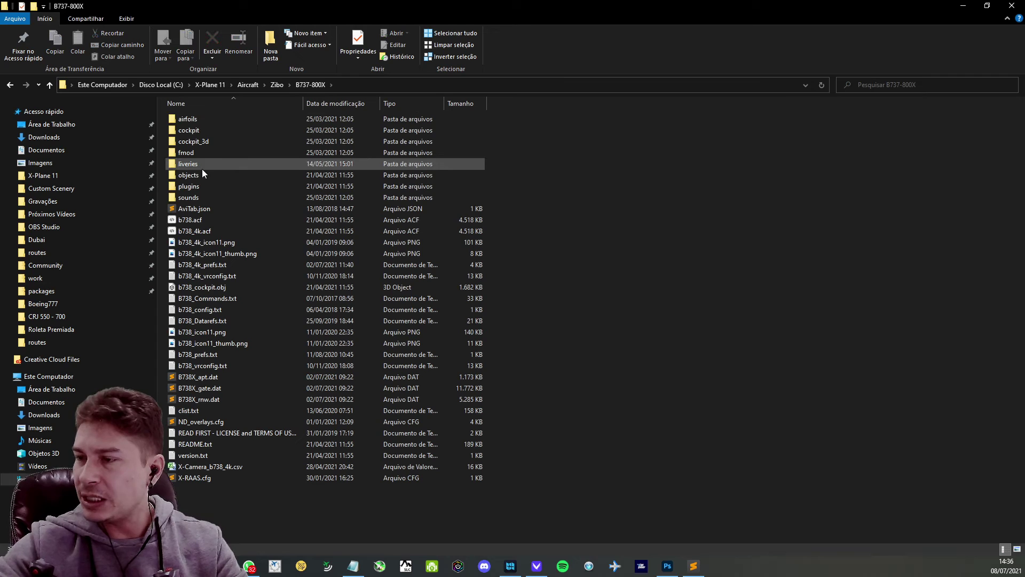
Open b738_4k.acf, the 4K variant of the Zibo 737, in Sublime Text.
click(214, 230)
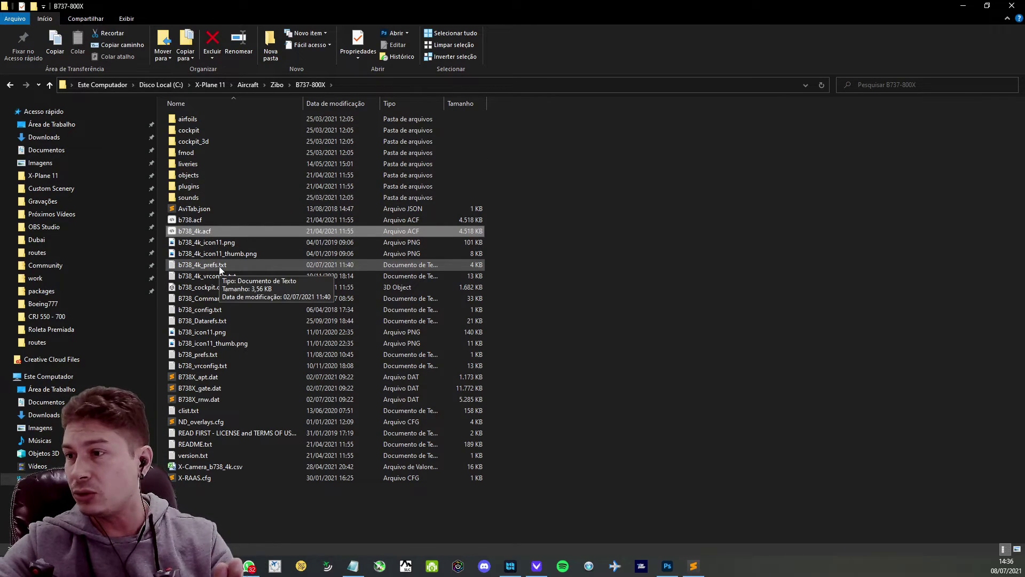
ctrl+click(201, 221)
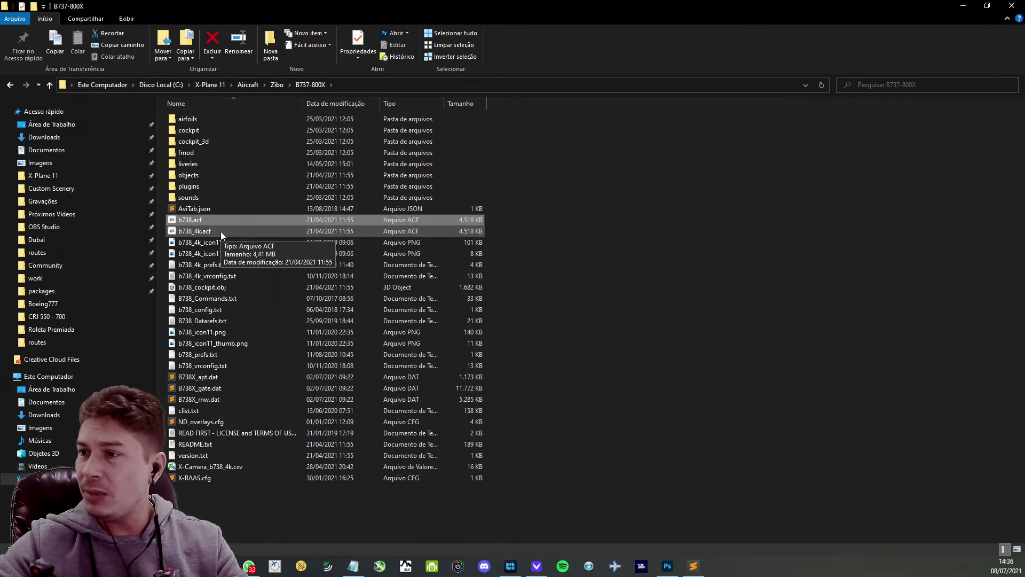
click(222, 231)
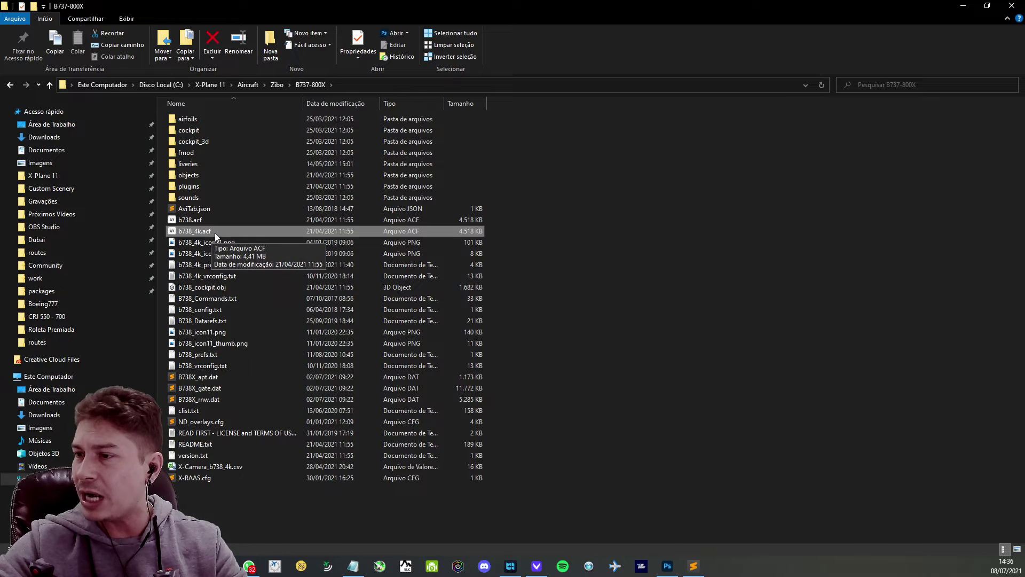
right_click(214, 233)
mouse_move(155, 331)
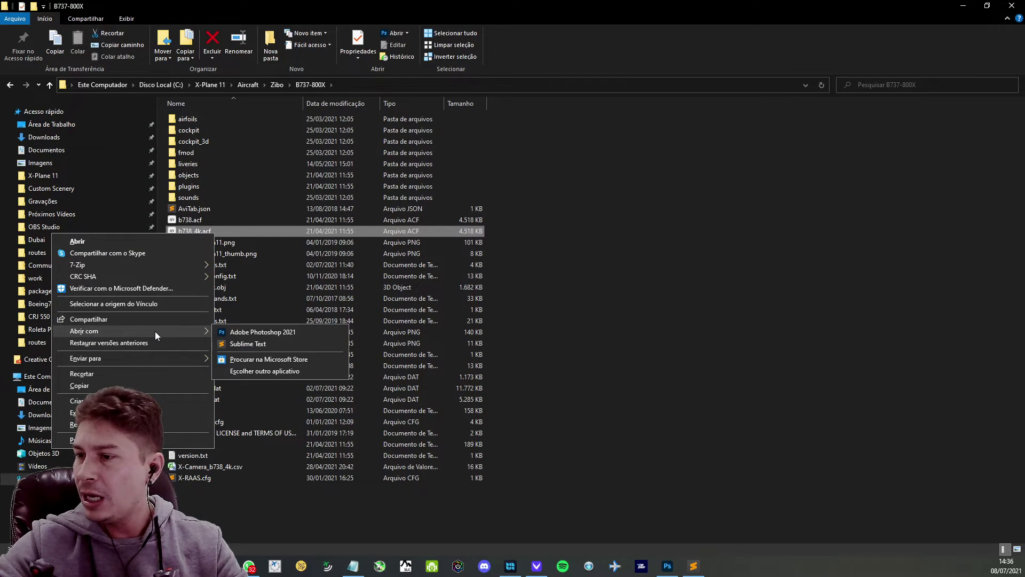
click(237, 343)
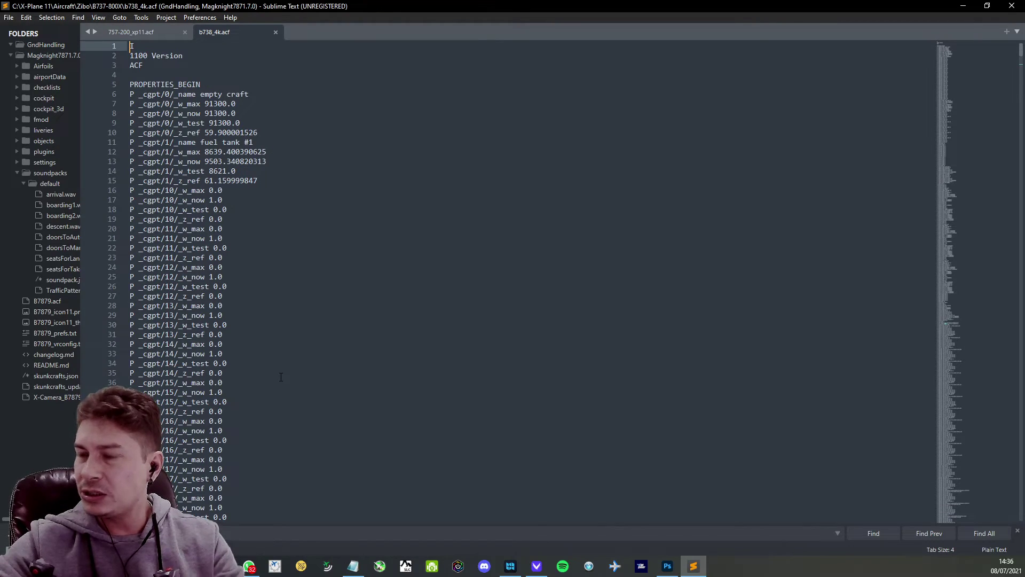
Search b738_4k.acf for "taxi", step through the matches looking for taxi light entries, and close the file.
key(ctrl+f)
text(taxi)
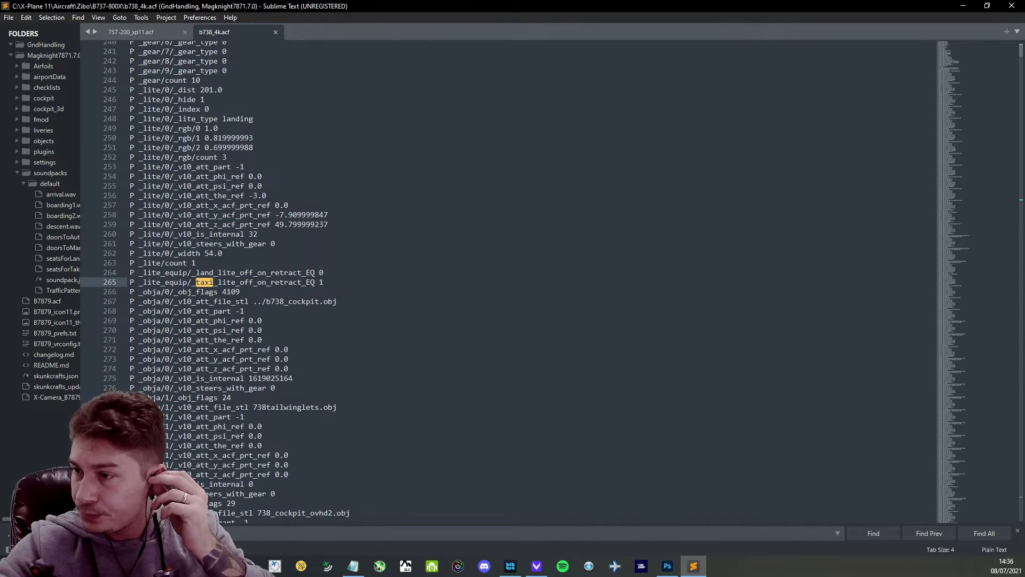
key(Return)
key(Return)
key(Return)
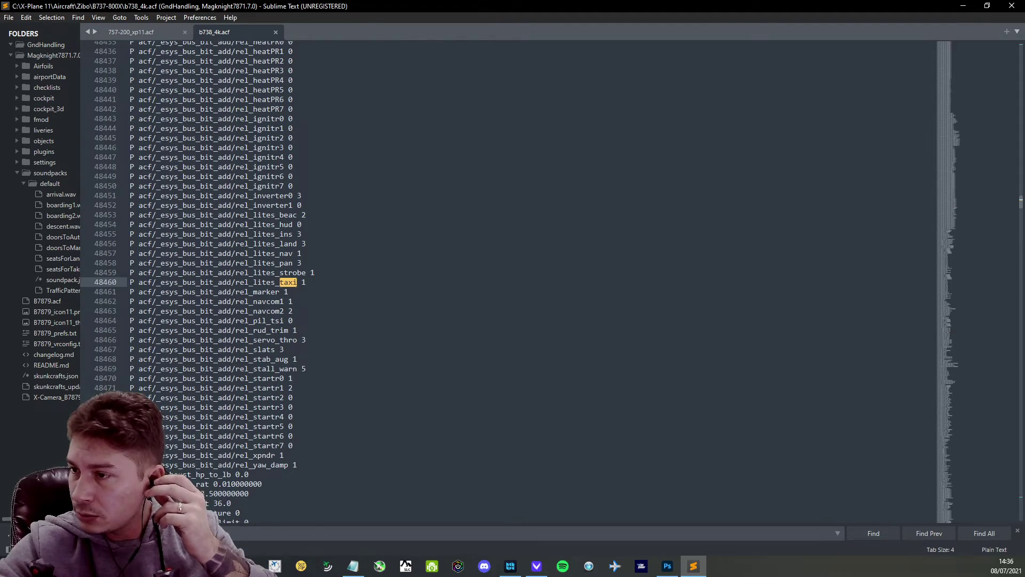
key(shift+Return)
key(shift+Return)
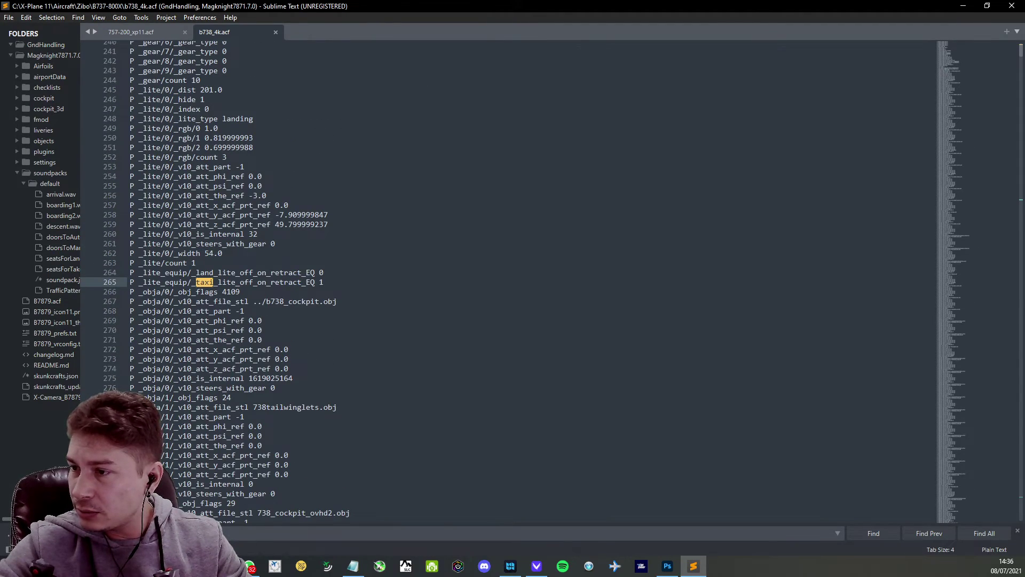
key(Return)
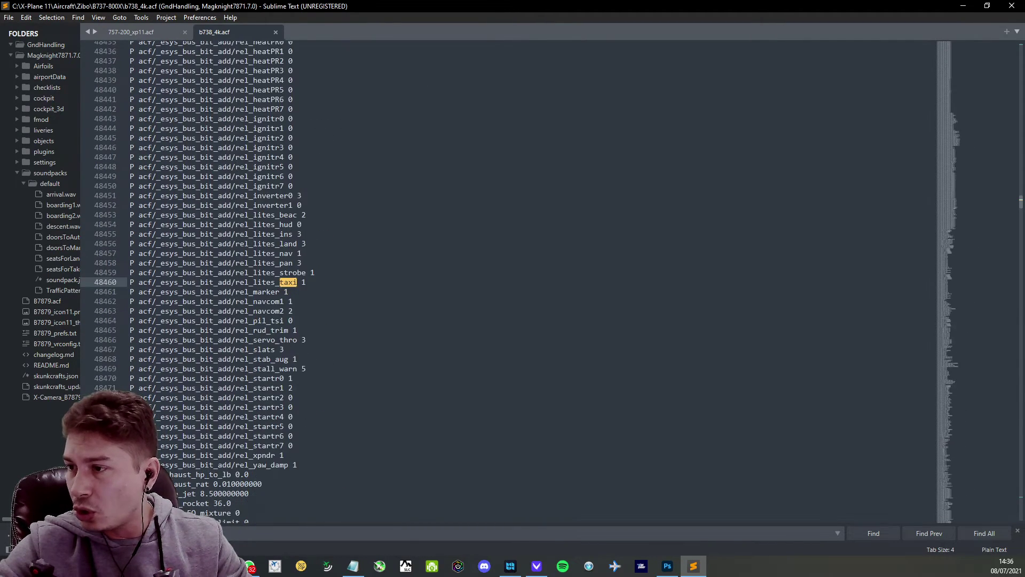
key(Return)
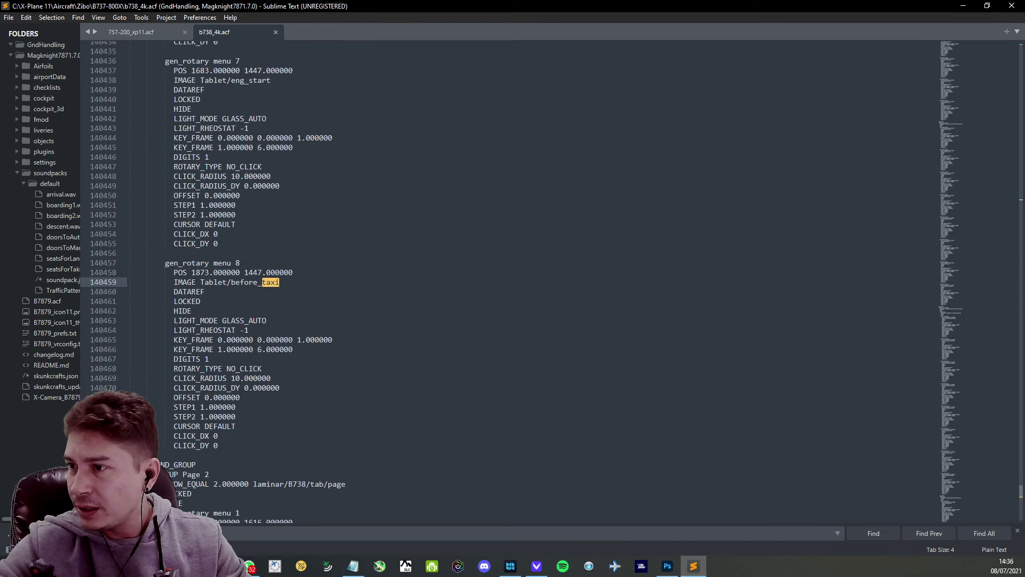
key(Return)
key(Return)
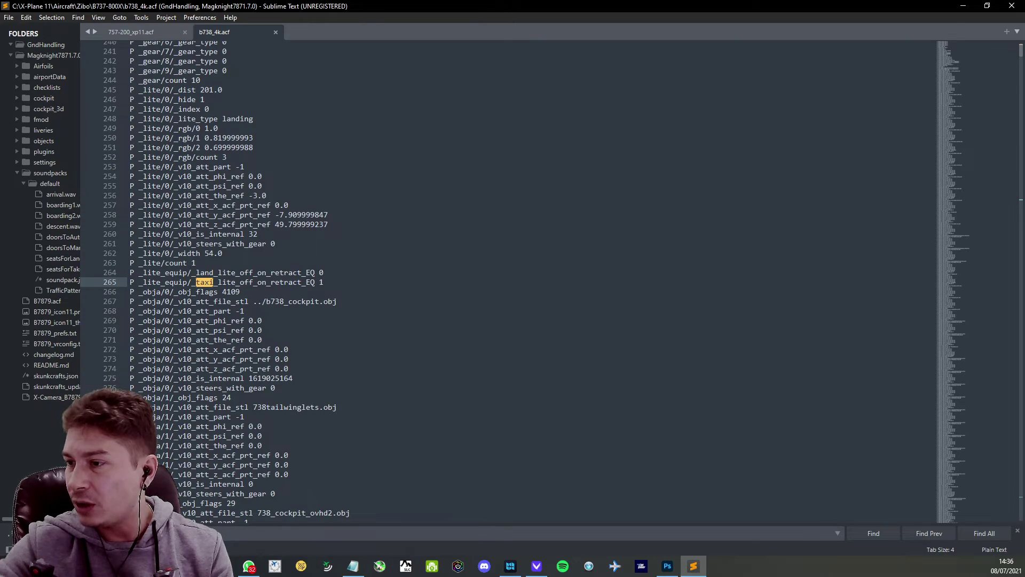
key(Return)
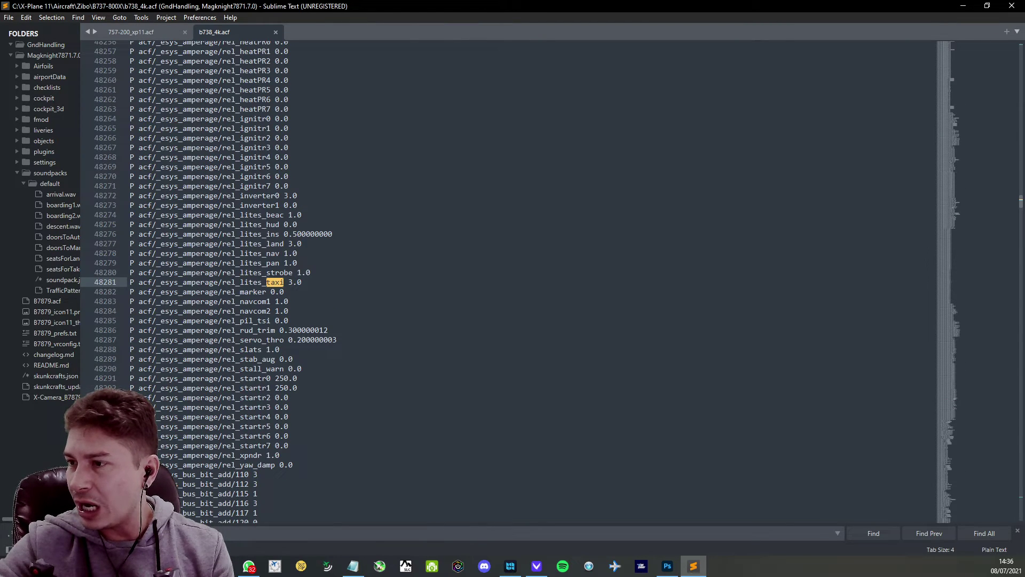
key(Return)
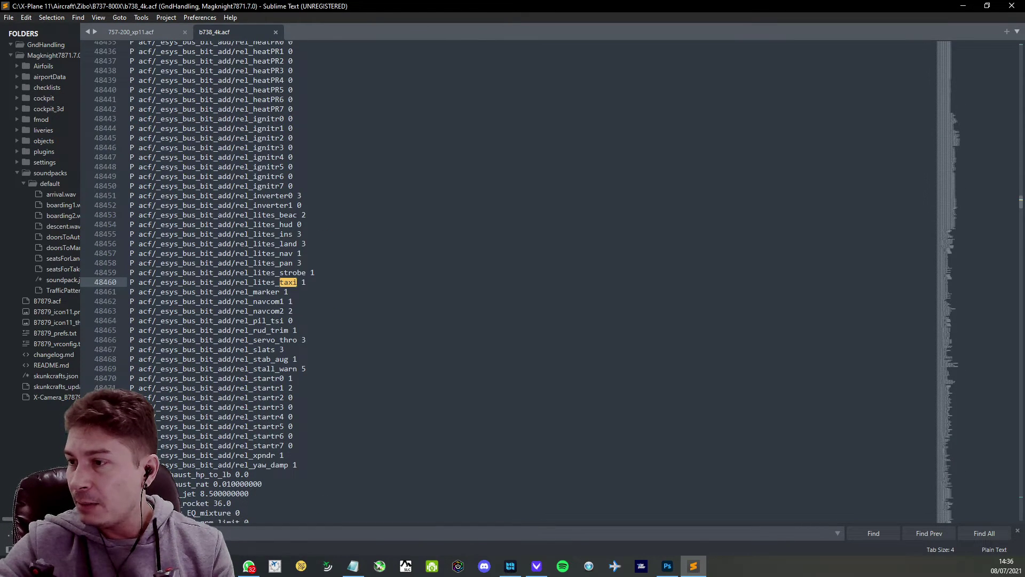
key(Return)
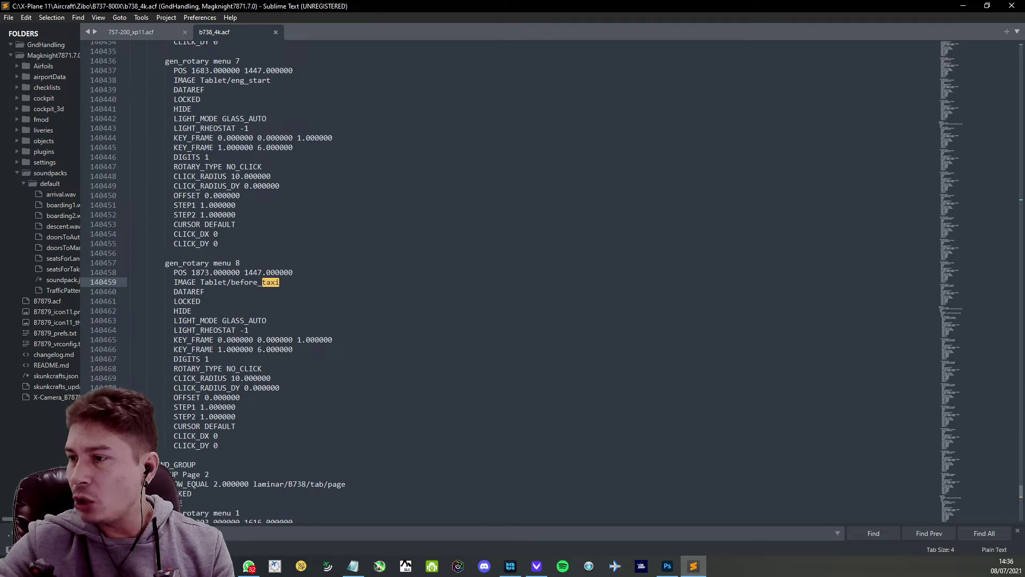
key(Return)
key(Return)
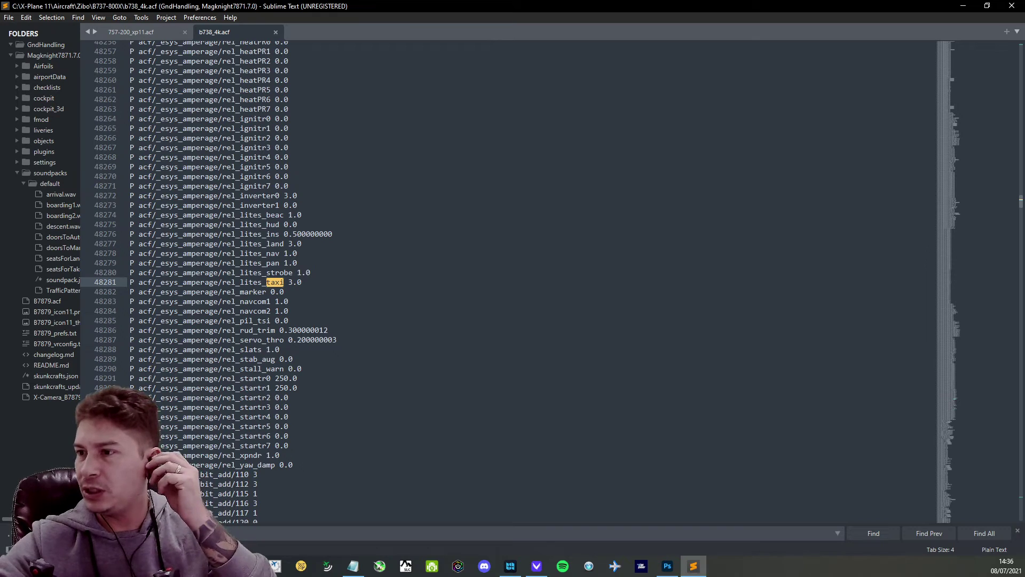
click(276, 32)
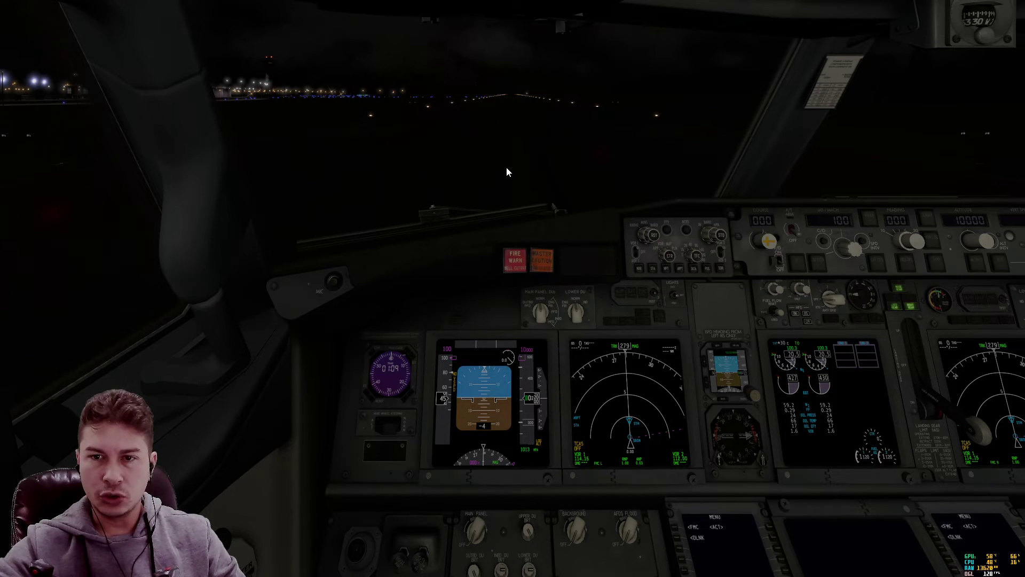
Switch to X-Plane 11, view the 737-800's cockpit tablet, and turn on the taxi light on the overhead panel.
key(ctrl+KP_3)
click(849, 317)
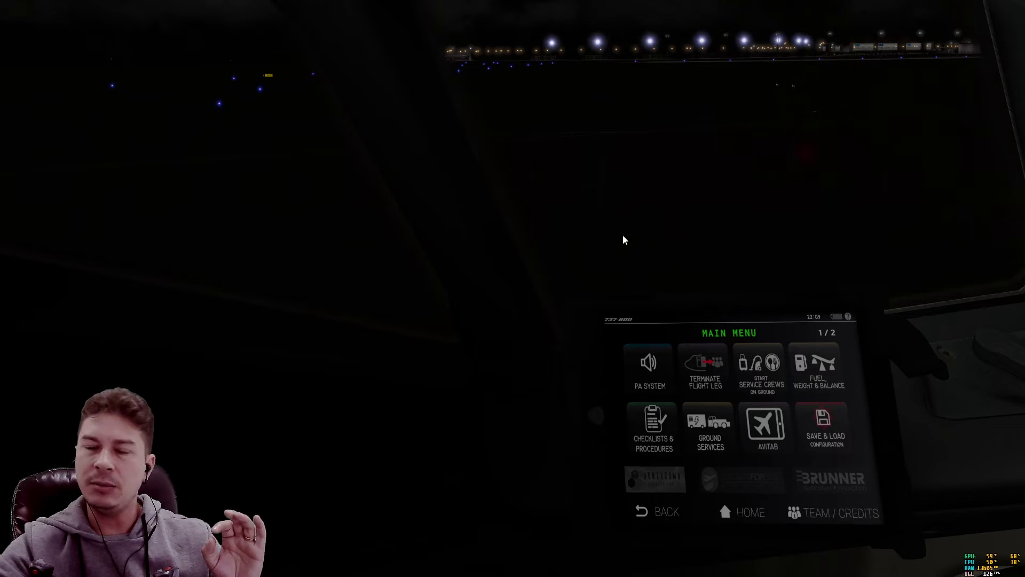
key(KP_1)
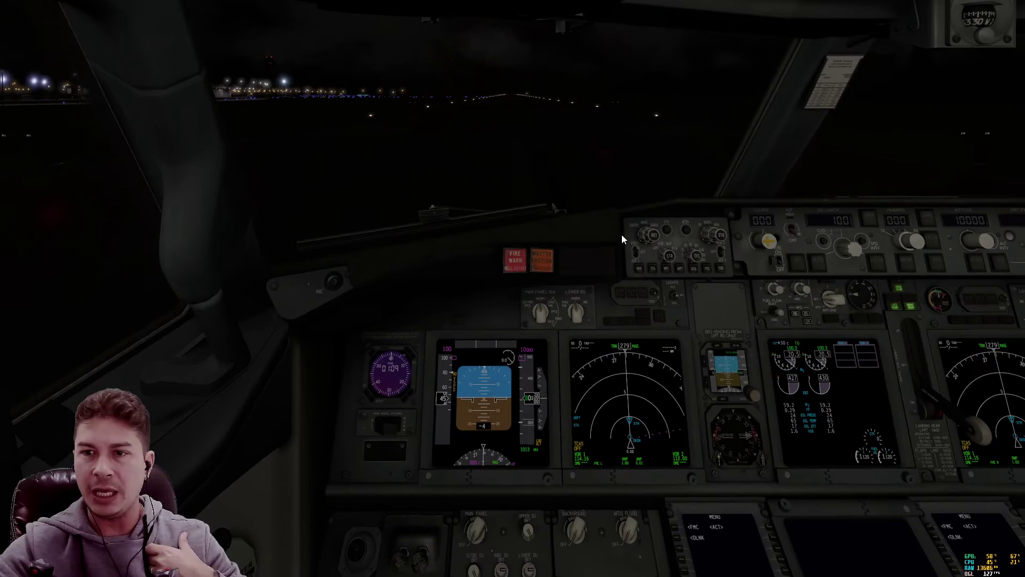
key(KP_8)
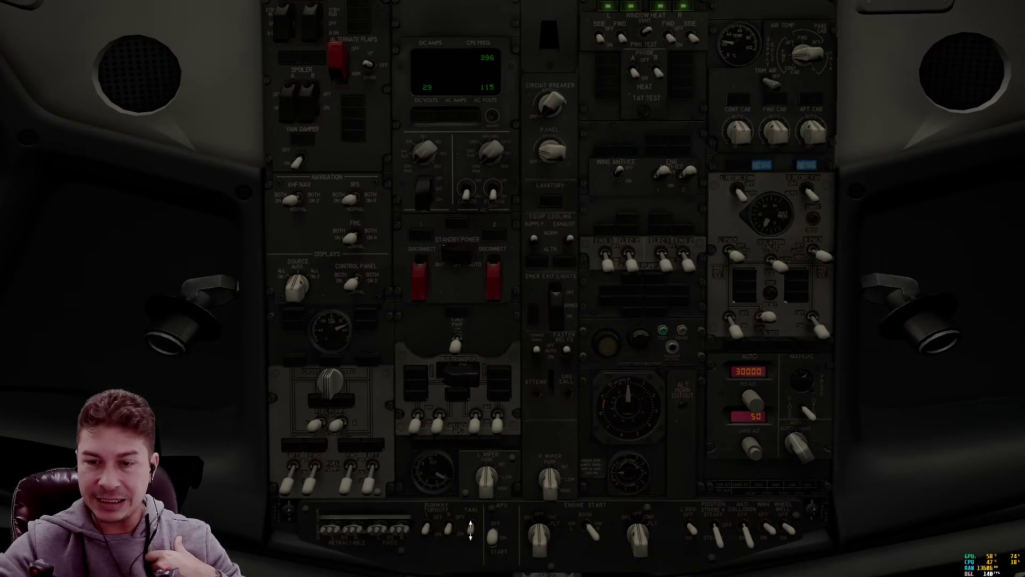
key(KP_1)
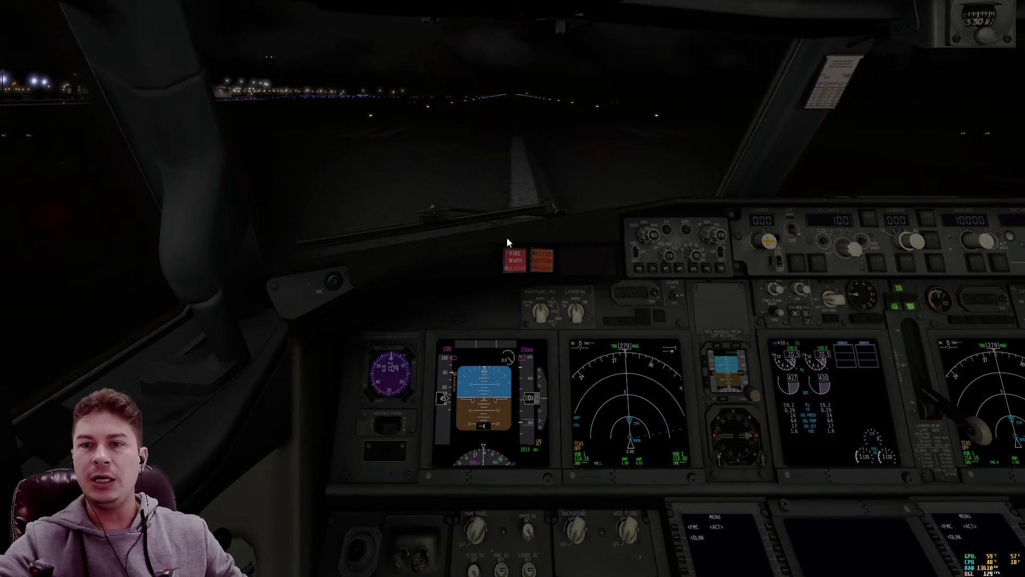
Examine the taxi light's beam on the runway from outside the aircraft and return to the cockpit.
key(shift+5)
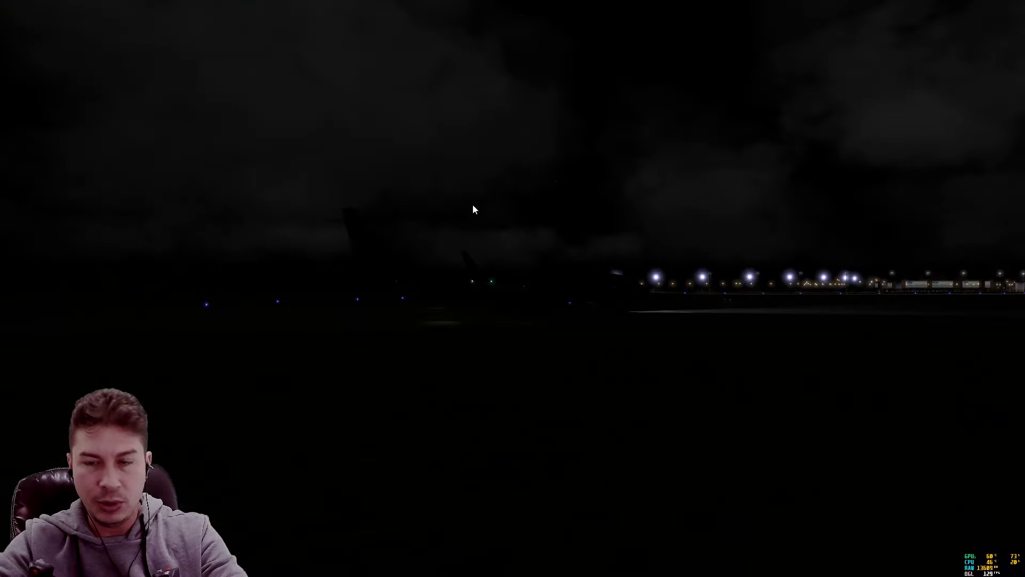
drag(501, 357, 554, 304)
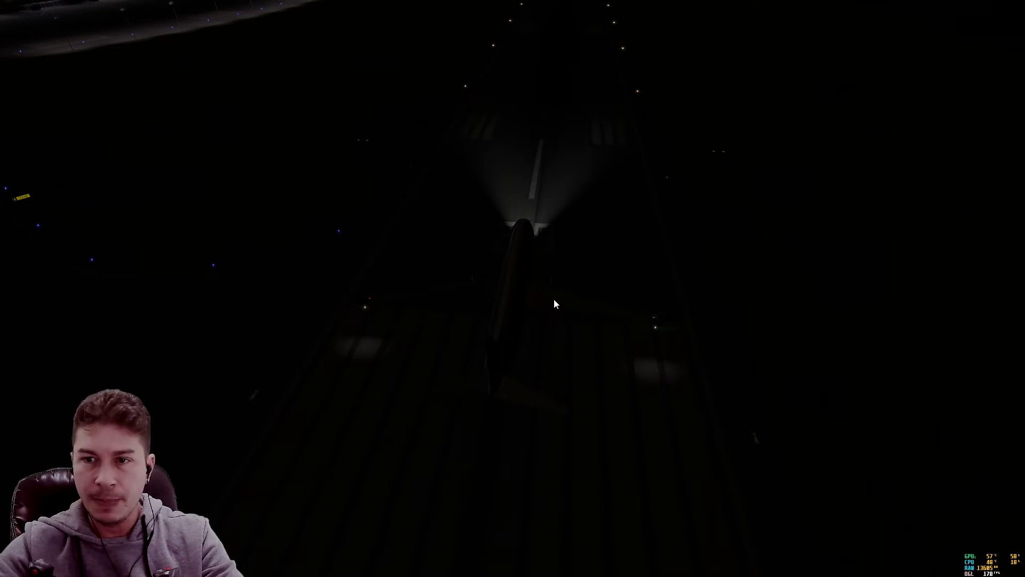
key(shift+9)
Turn on both runway turnoff lights on the overhead panel and view their beams from outside the aircraft.
key(Up)
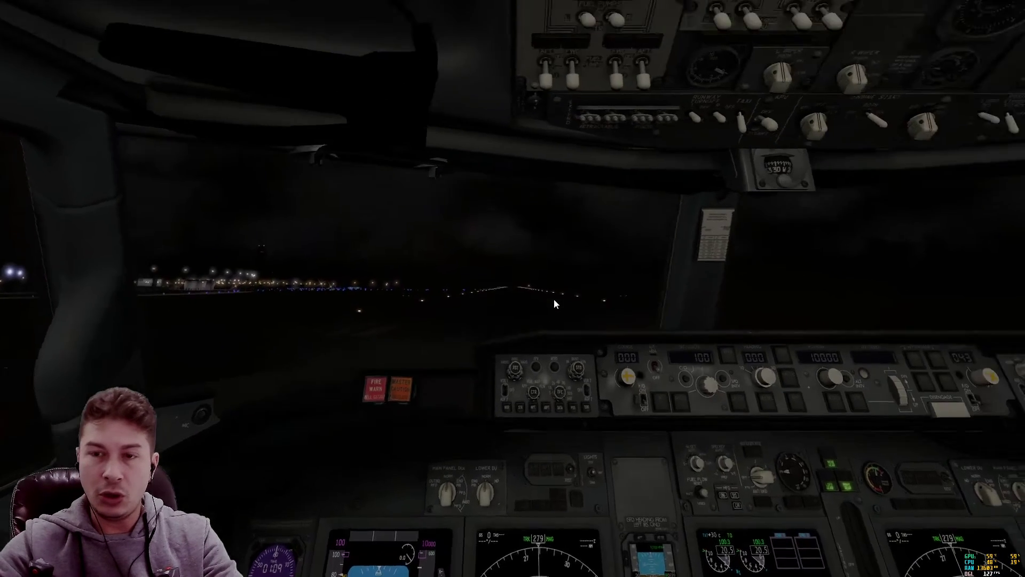
click(451, 535)
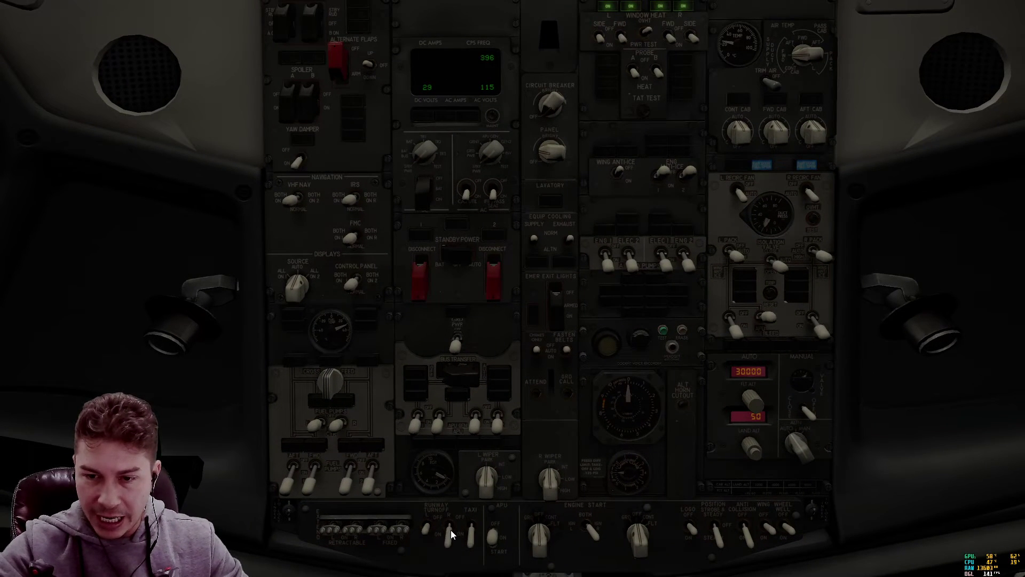
click(426, 532)
key(KP_8)
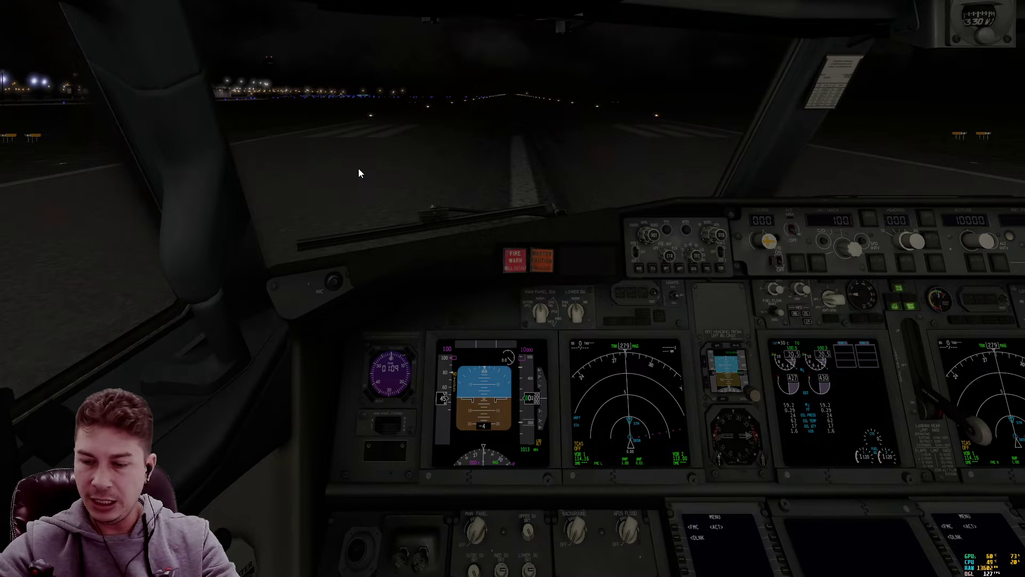
key(shift+4)
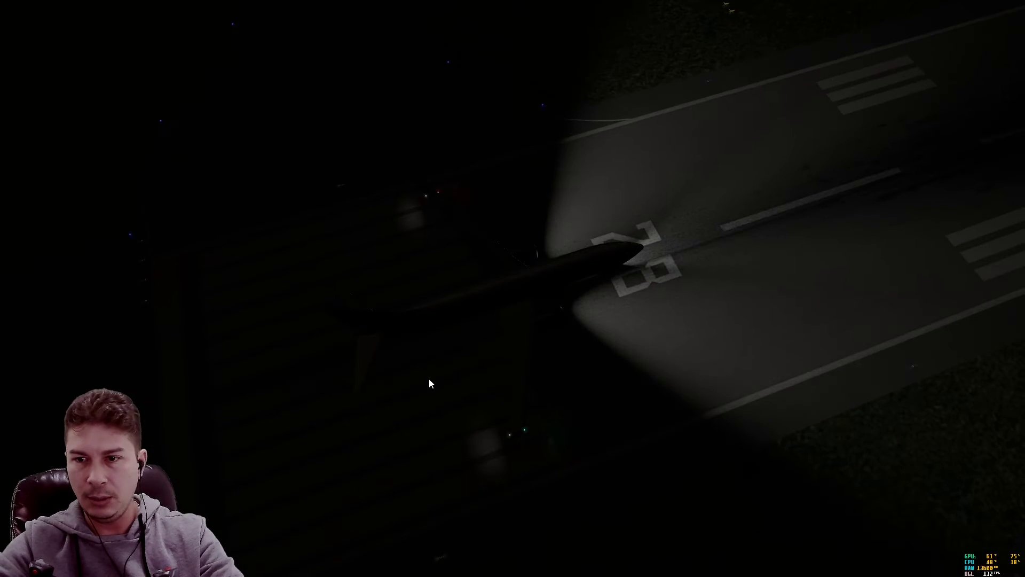